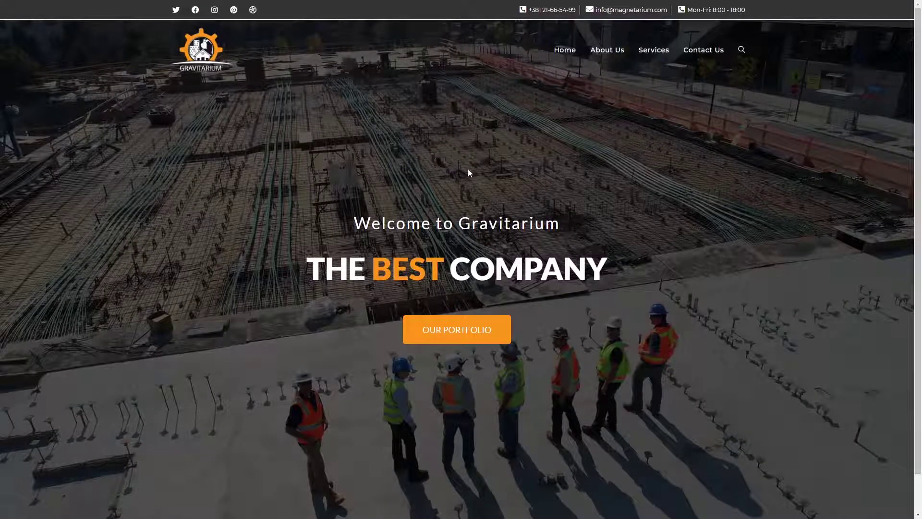
Leave the live hero page and open the new 'Hero section with Top bar' page in the block editor
click(441, 333)
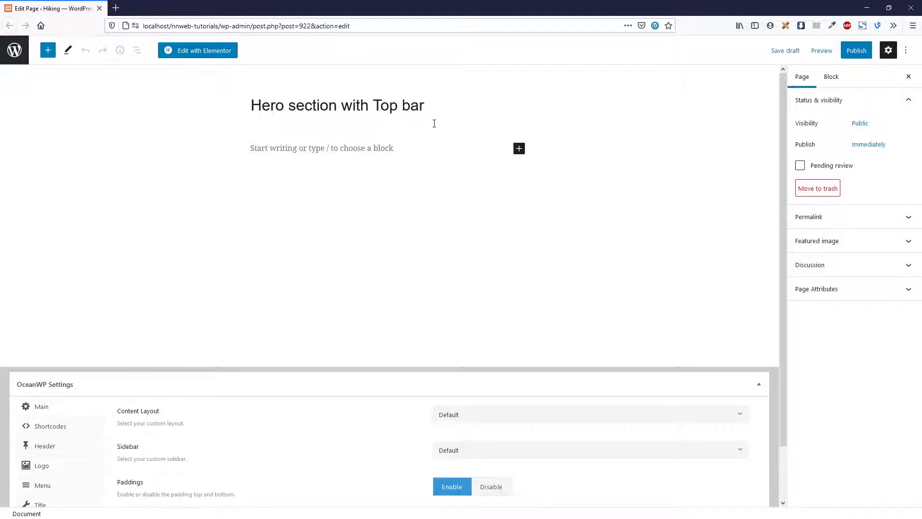
Set the page's OceanWP content layout to Full Width with paddings disabled
scroll(359, 210, down, 2)
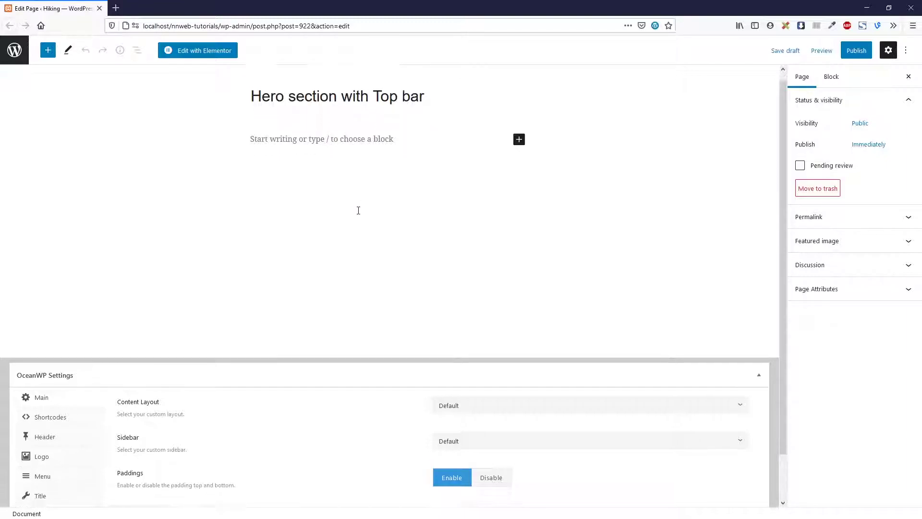
click(437, 357)
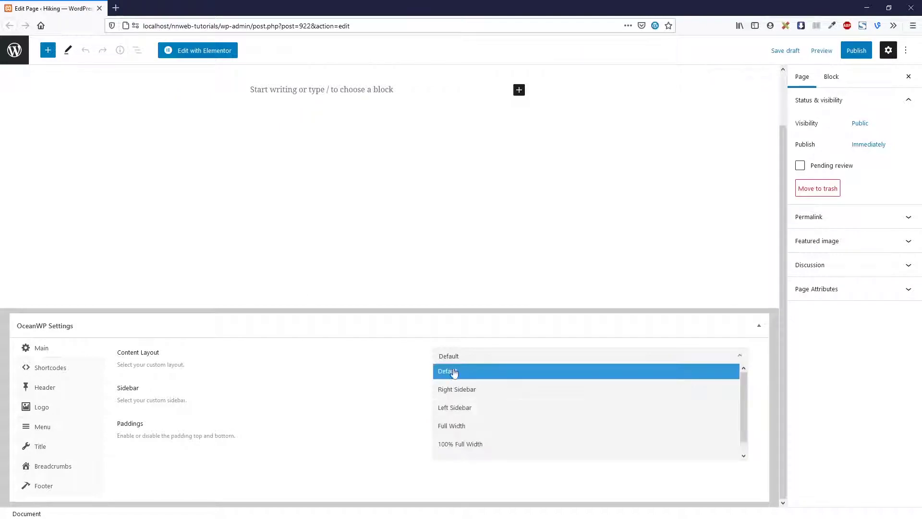
click(474, 432)
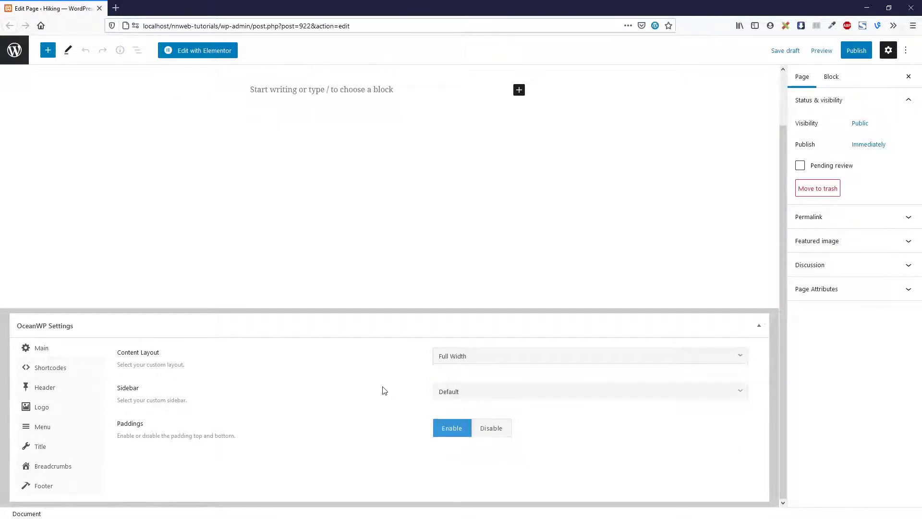
click(488, 425)
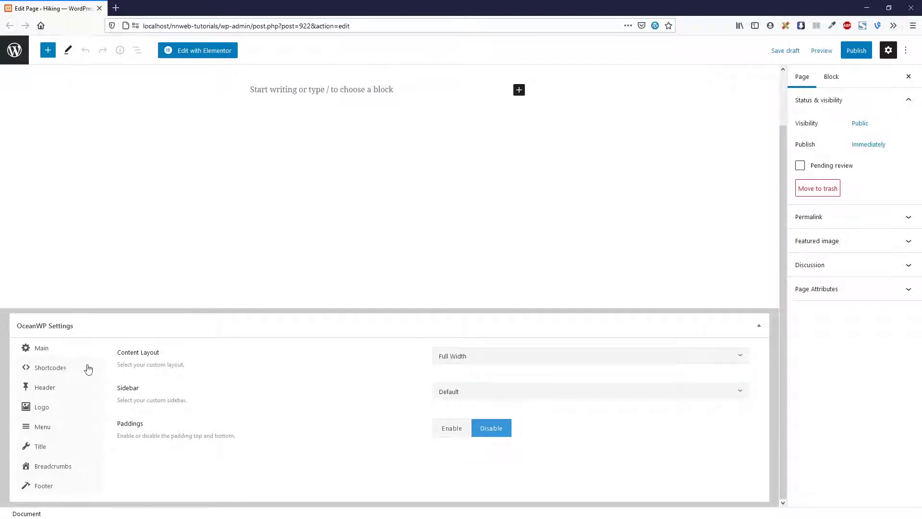
Disable the page title and footer widgets, then publish the page
click(86, 393)
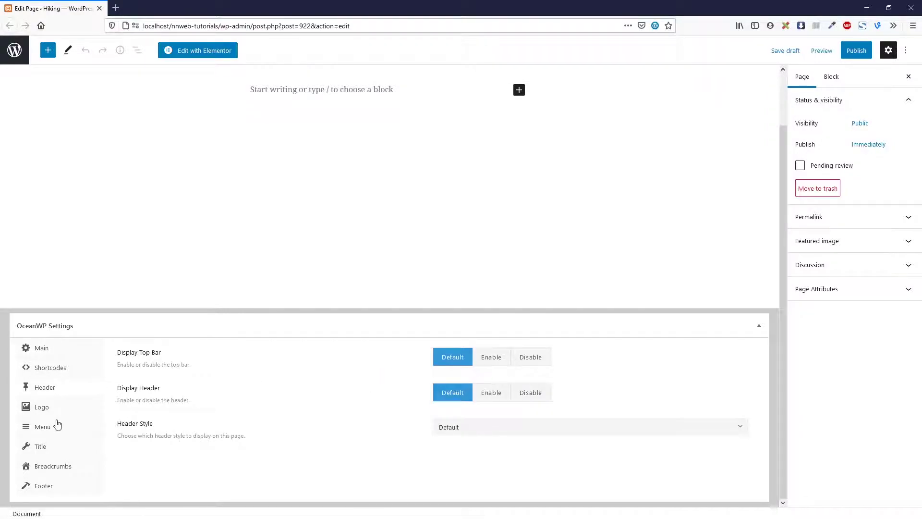
click(73, 448)
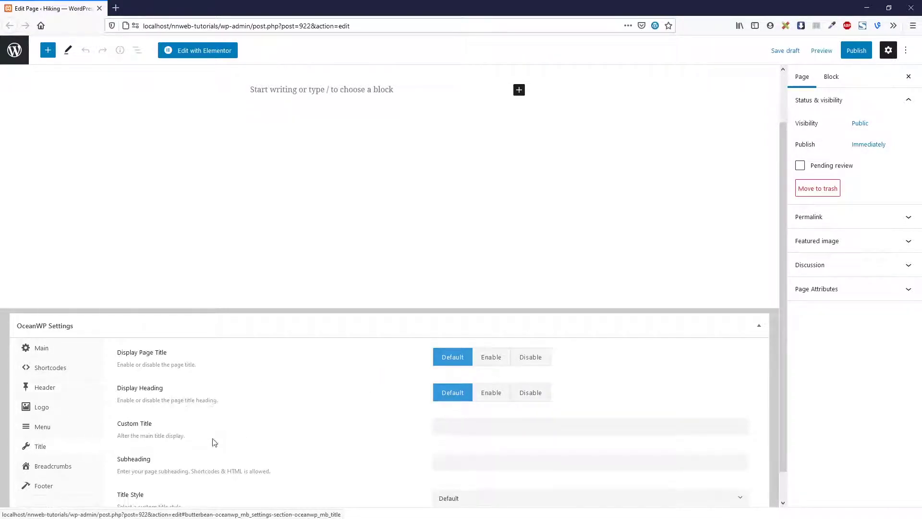
click(531, 357)
click(78, 488)
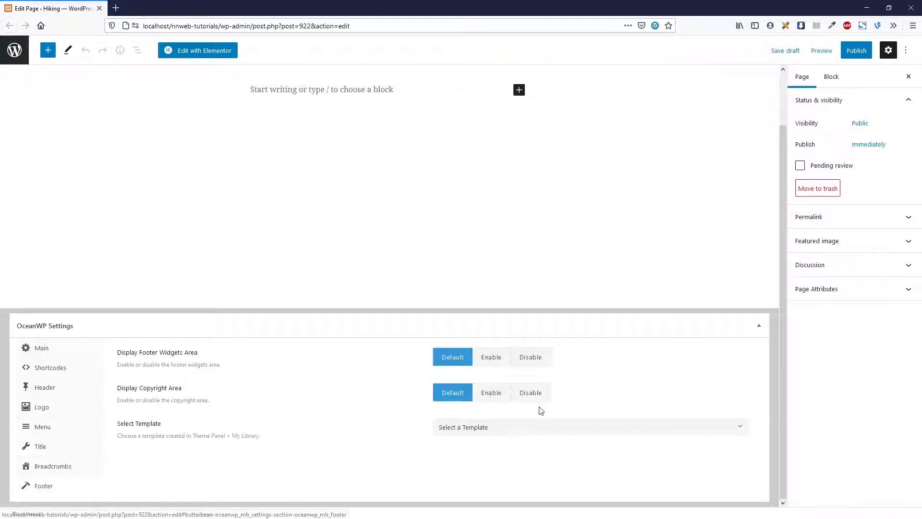
click(531, 357)
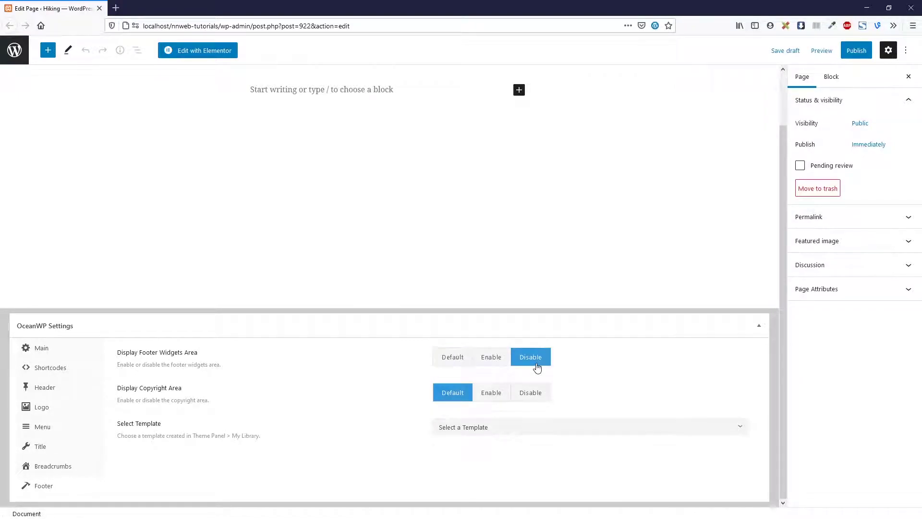
click(852, 54)
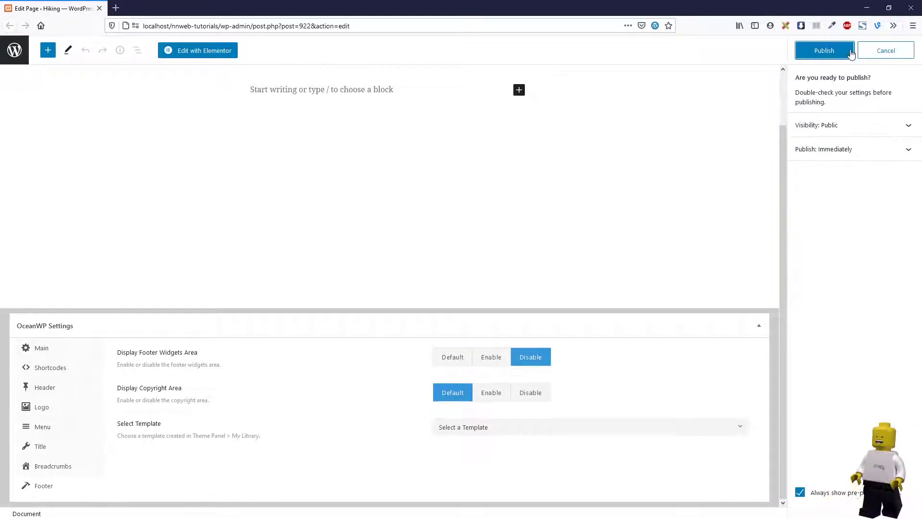
click(824, 51)
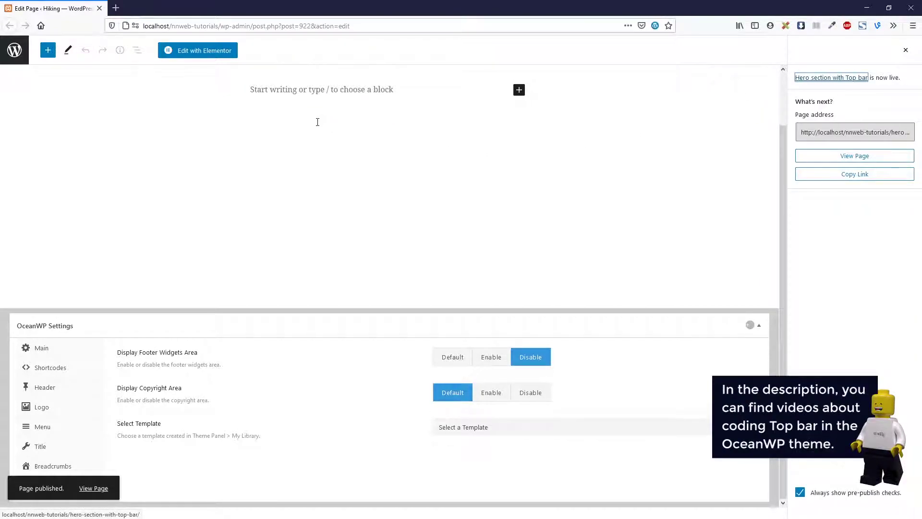
Open the WordPress dashboard in a second browser tab
right_click(14, 50)
click(72, 56)
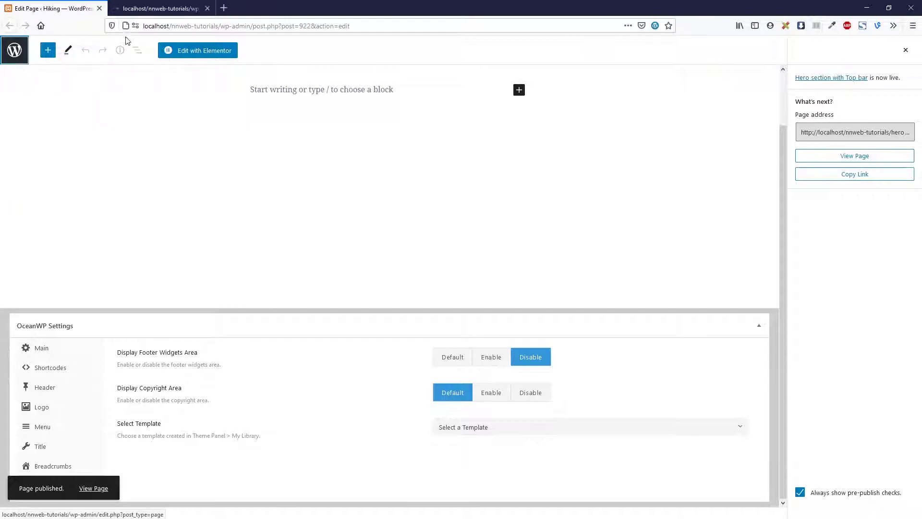
click(147, 11)
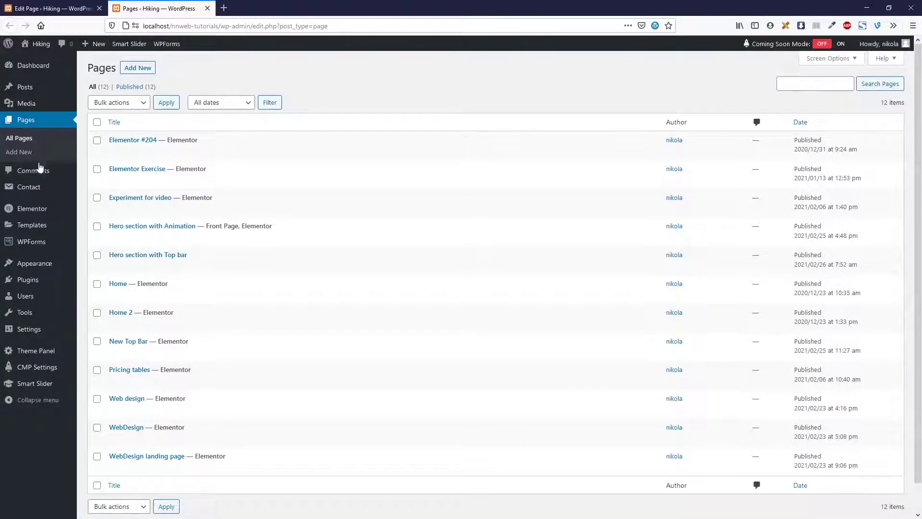
Add a new template in OceanWP's Theme Panel > My Library
mouse_move(34, 266)
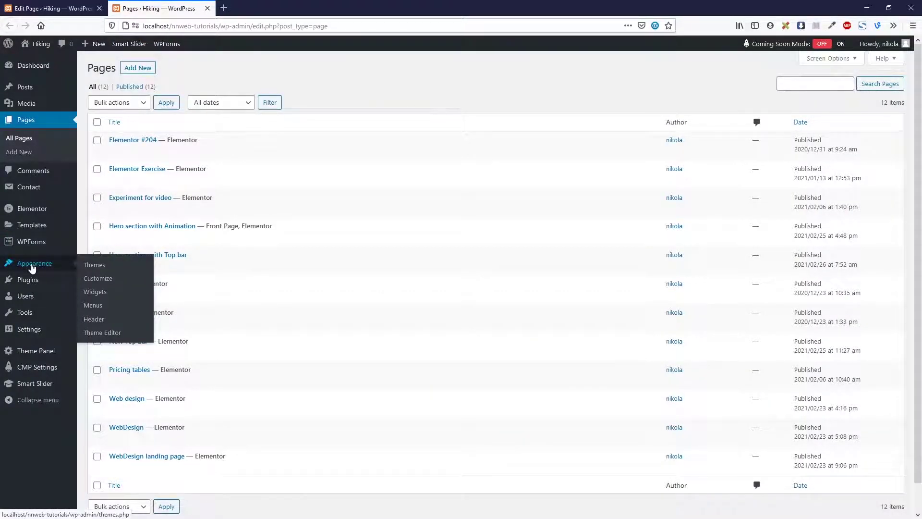
mouse_move(34, 359)
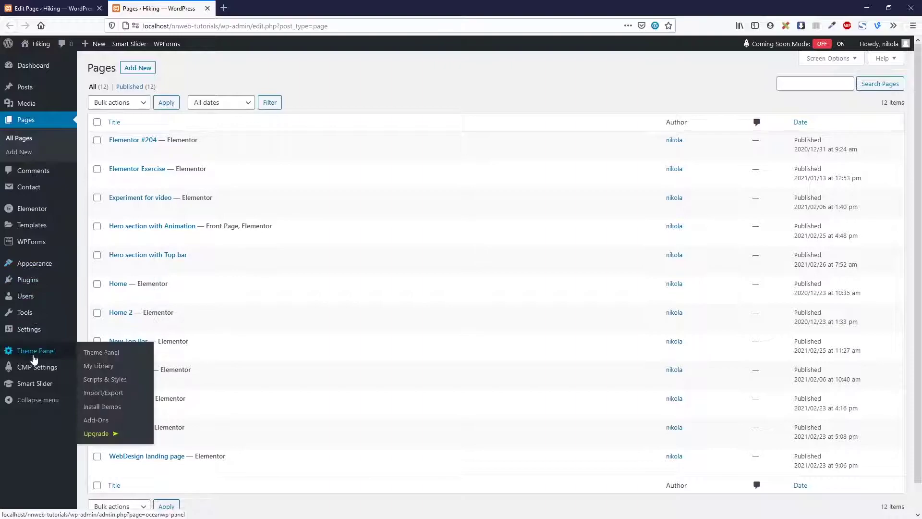
mouse_move(239, 297)
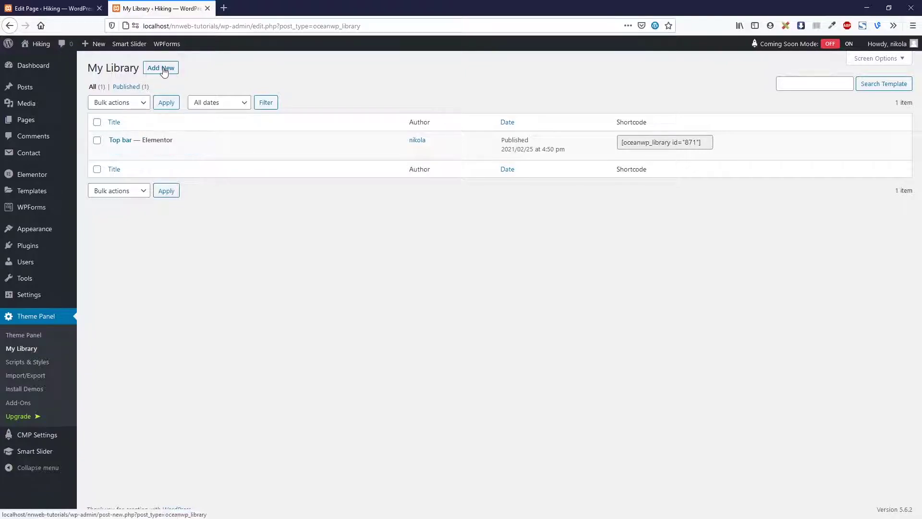
click(164, 69)
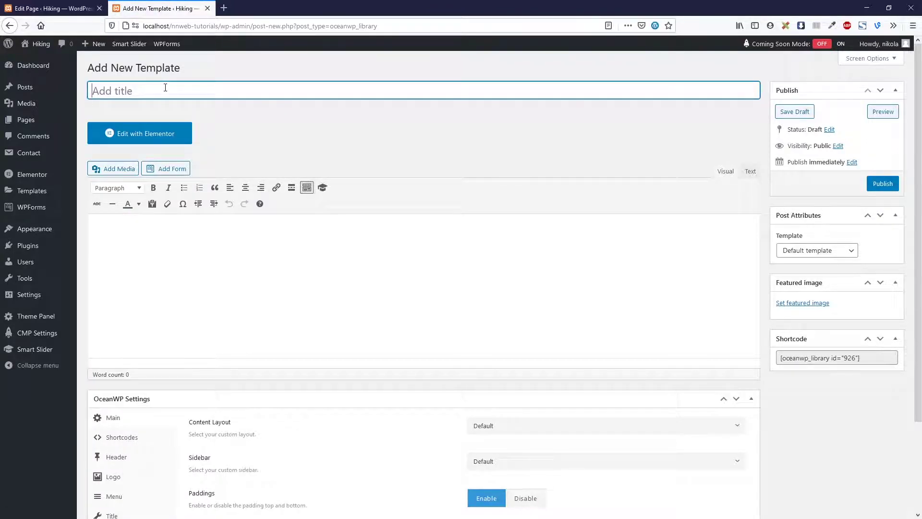
Title the template 'Top Bar Tutorial' and make it Full Width with paddings disabled
text(Top Bar Tutorial)
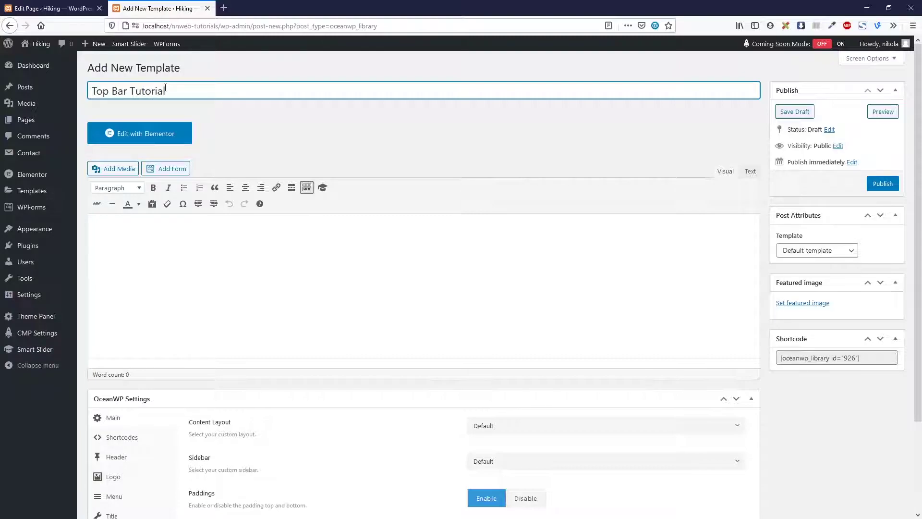
scroll(292, 270, down, 2)
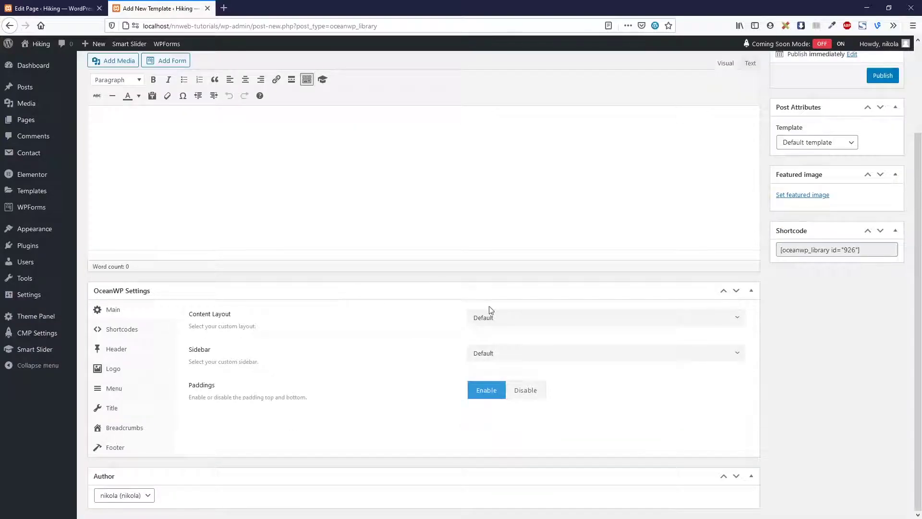
click(513, 319)
click(517, 389)
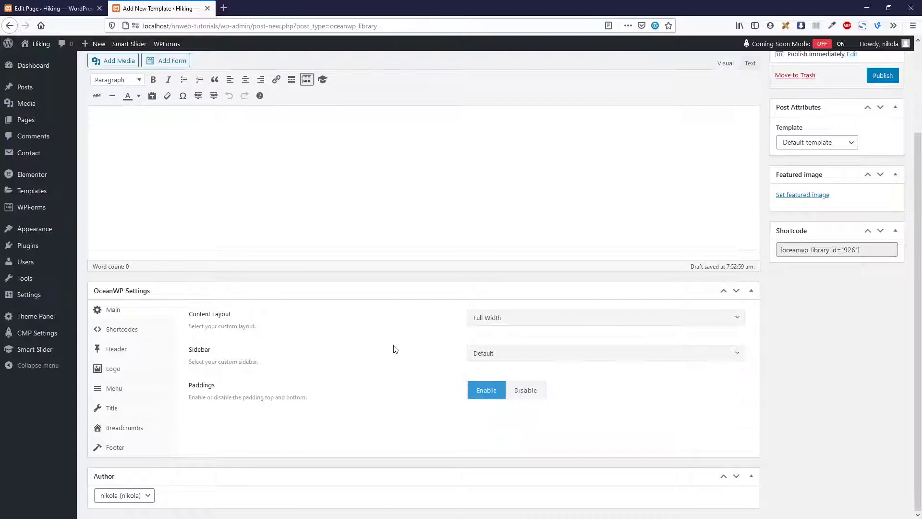
click(537, 391)
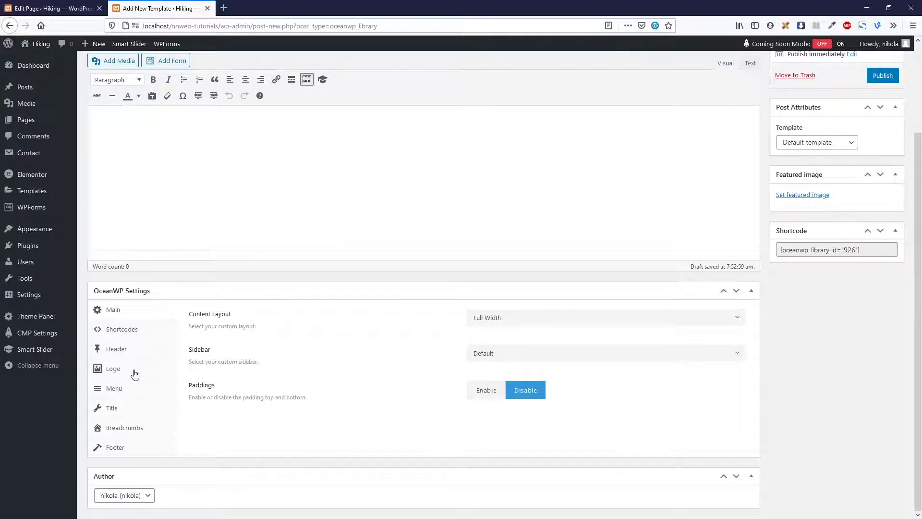
Disable the template's page title and footer widgets, publish it and edit with Elementor
click(137, 407)
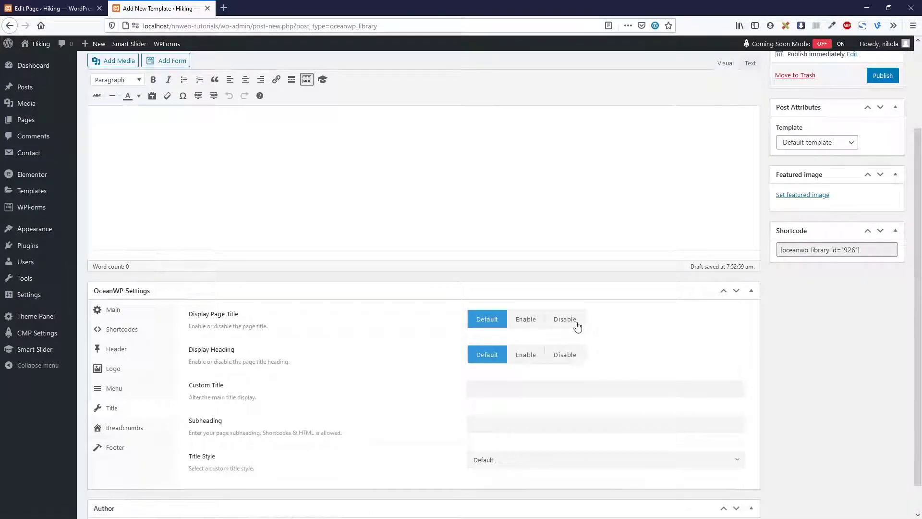
click(573, 322)
click(142, 447)
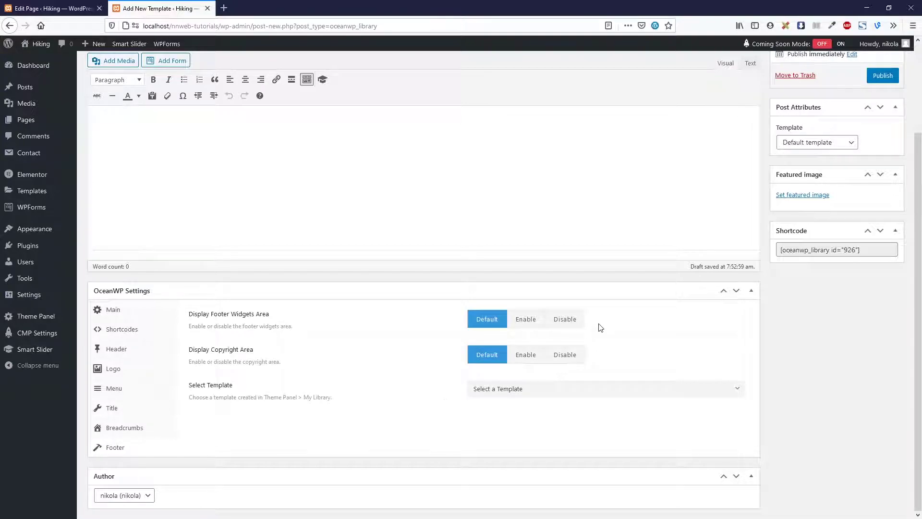
click(574, 320)
click(883, 77)
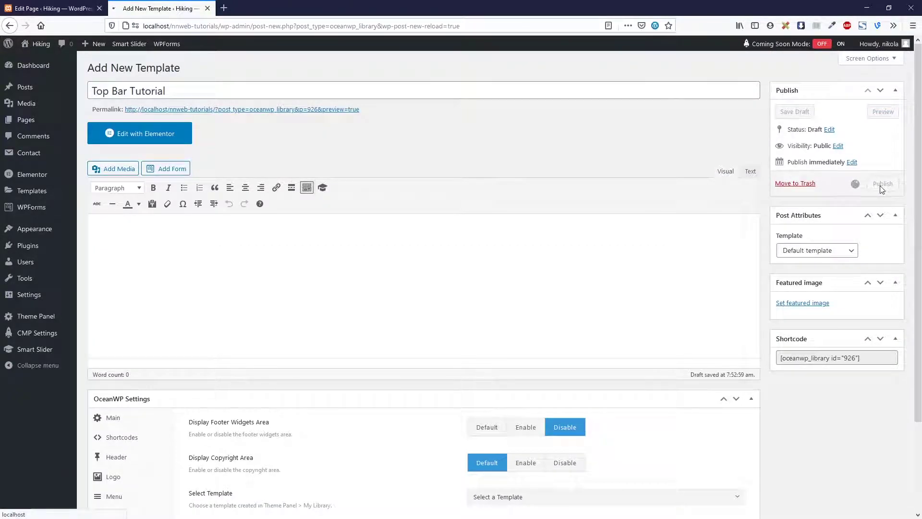
click(166, 165)
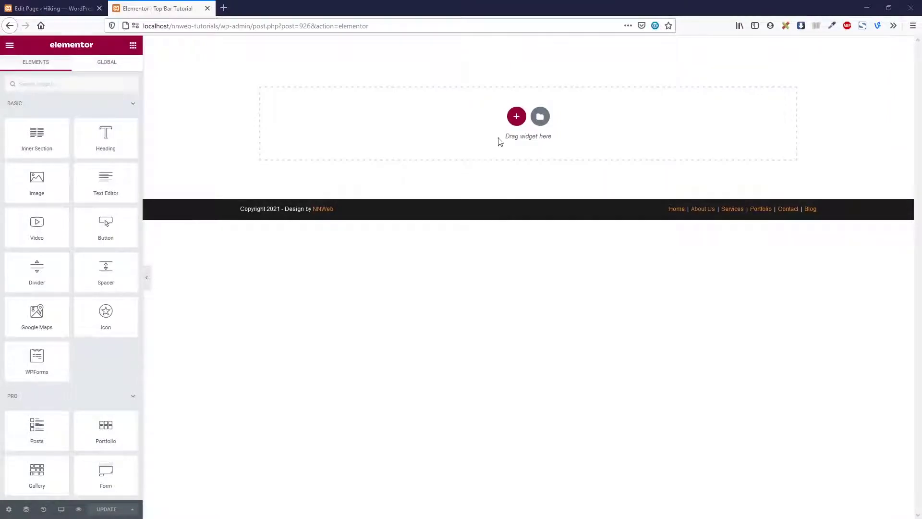
Add a two-column section with full-width content to the template
click(516, 117)
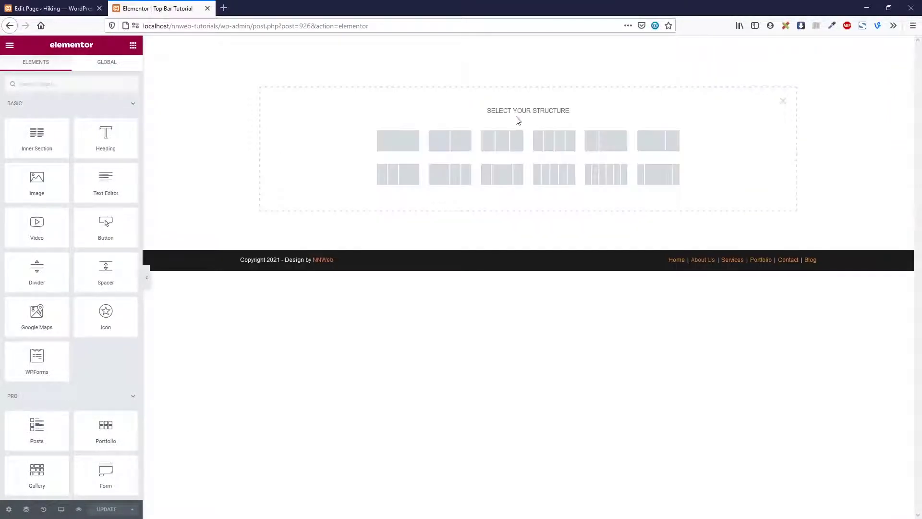
click(465, 145)
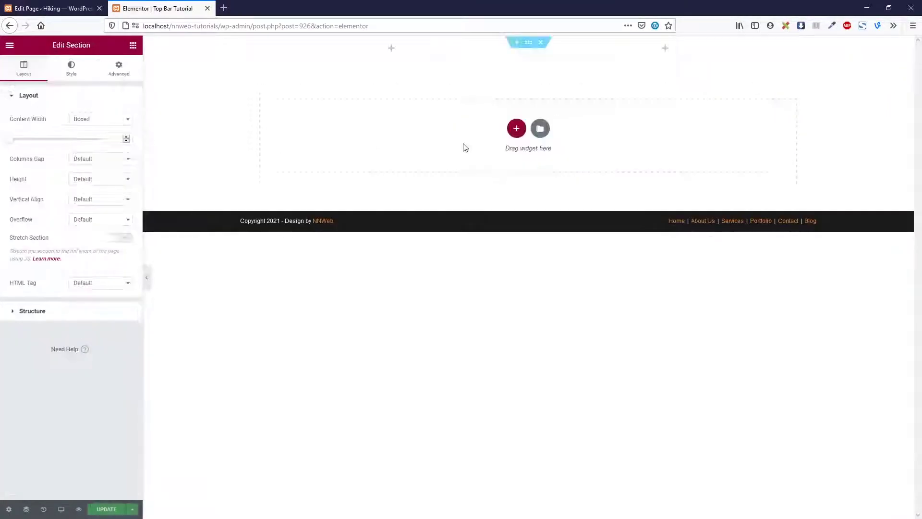
click(124, 119)
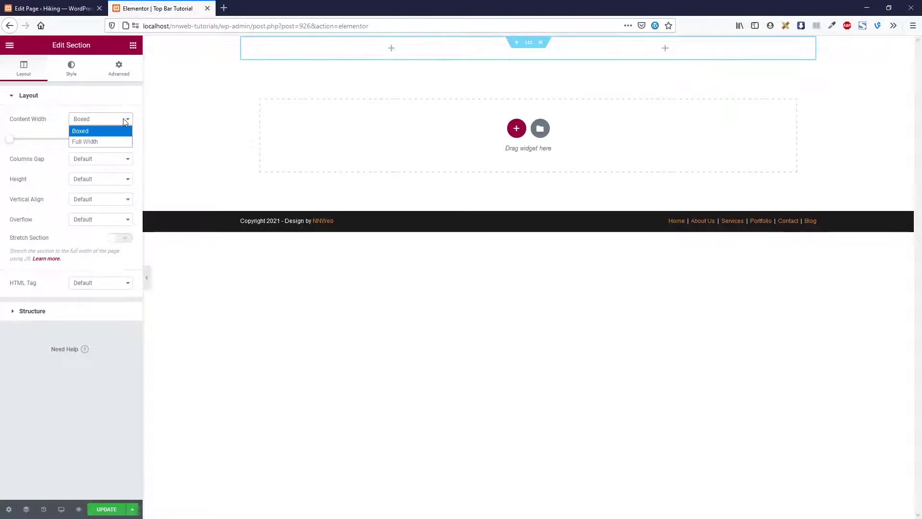
click(109, 142)
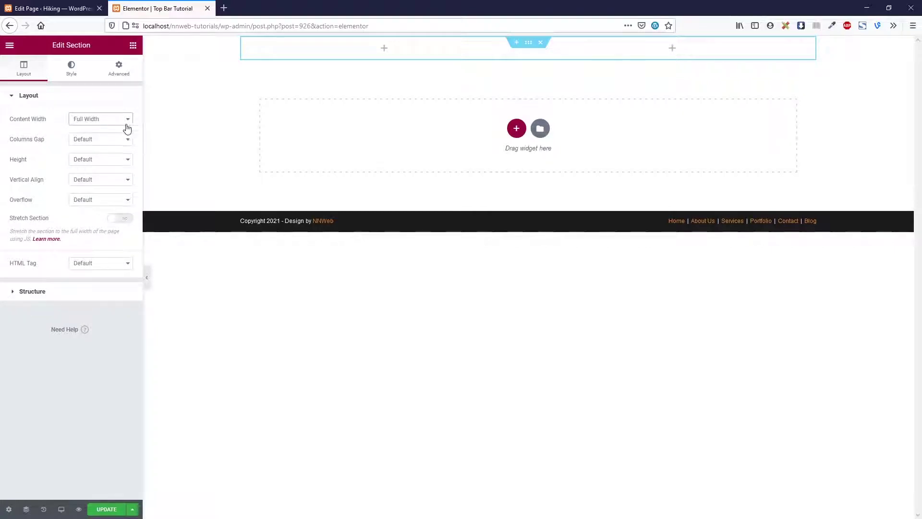
Set the section to No Gap columns, Middle vertical alignment and Stretch Section on
click(120, 139)
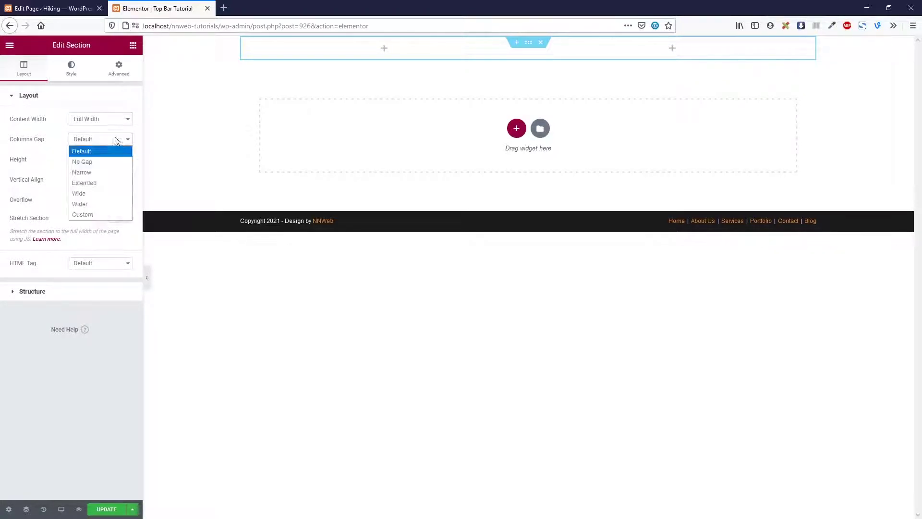
click(109, 162)
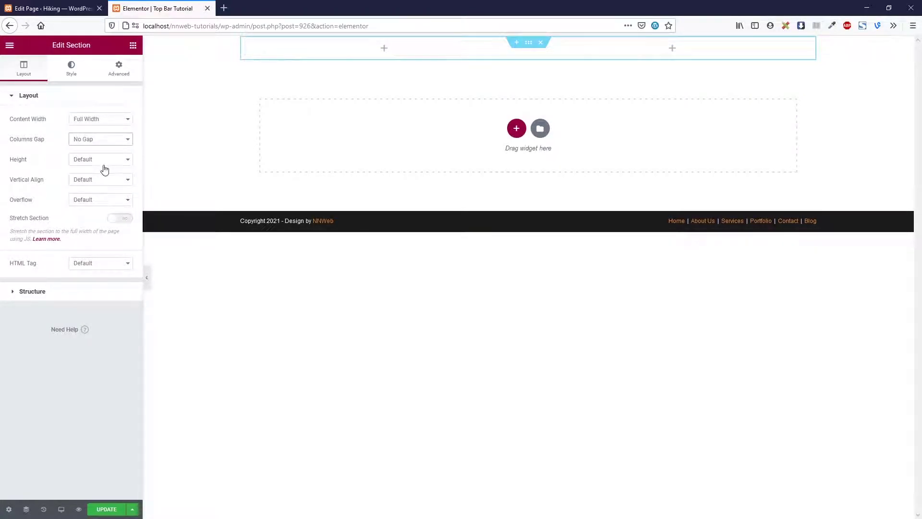
click(105, 165)
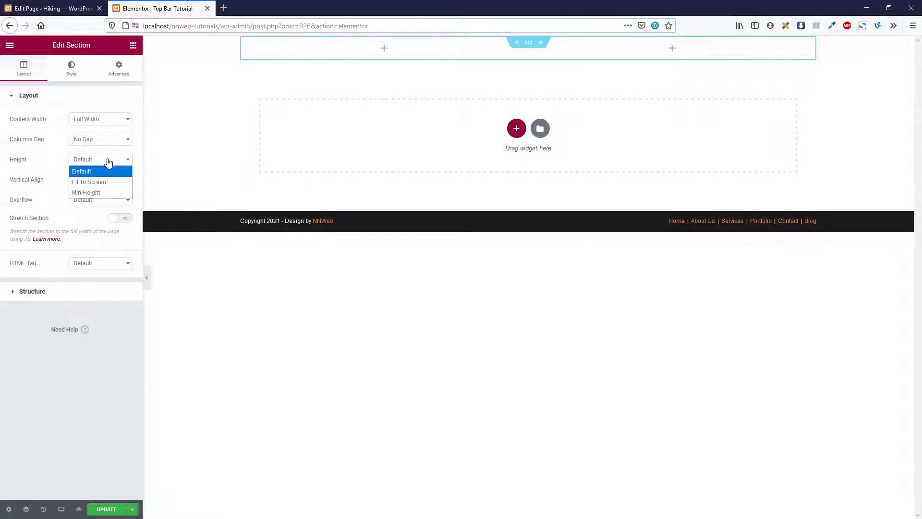
click(107, 165)
click(109, 180)
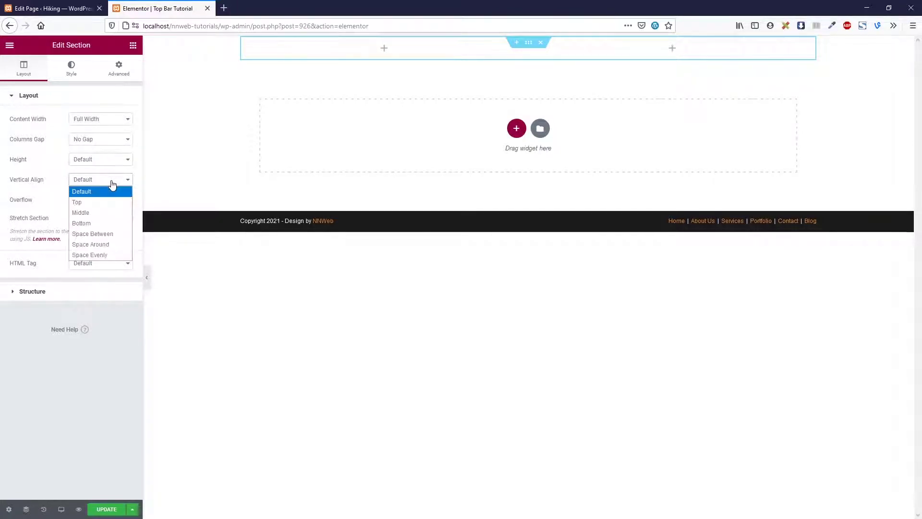
click(108, 212)
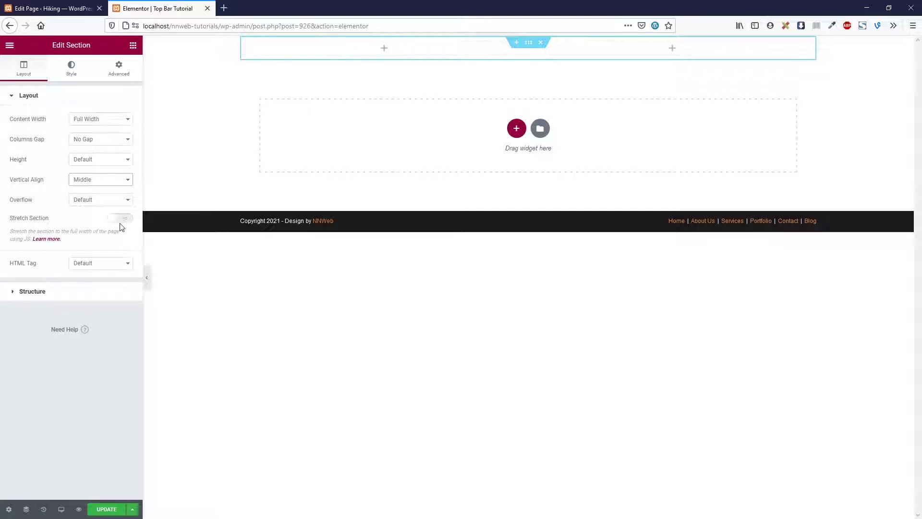
click(120, 218)
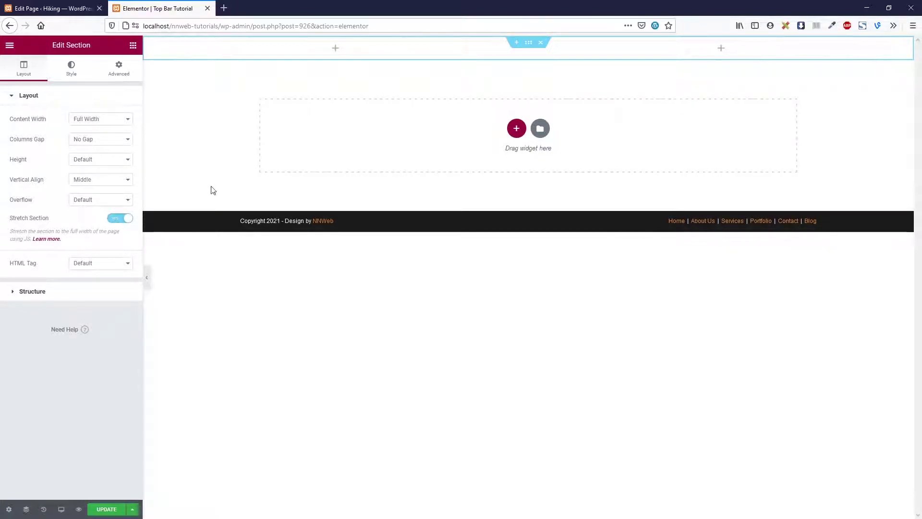
click(133, 46)
Drag a Social Icons widget into the left column and move Twitter before Facebook
click(109, 86)
text(so)
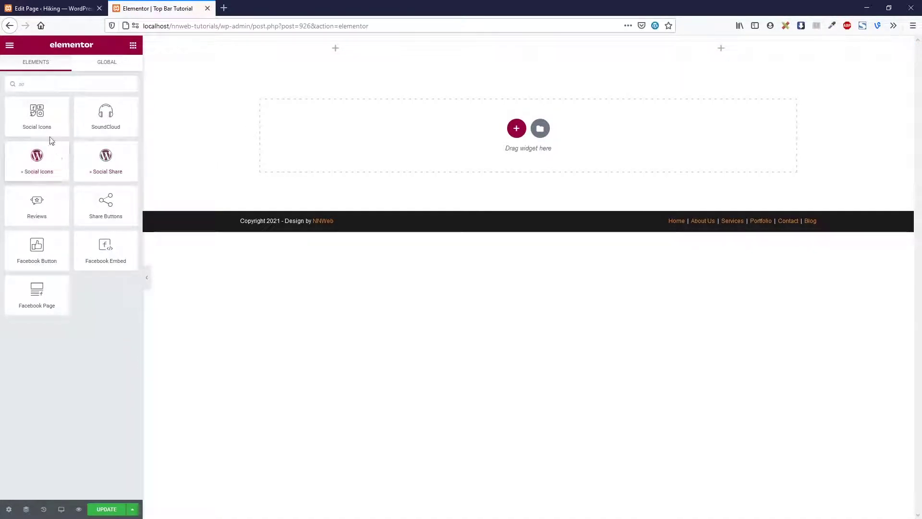
drag(51, 140, 363, 57)
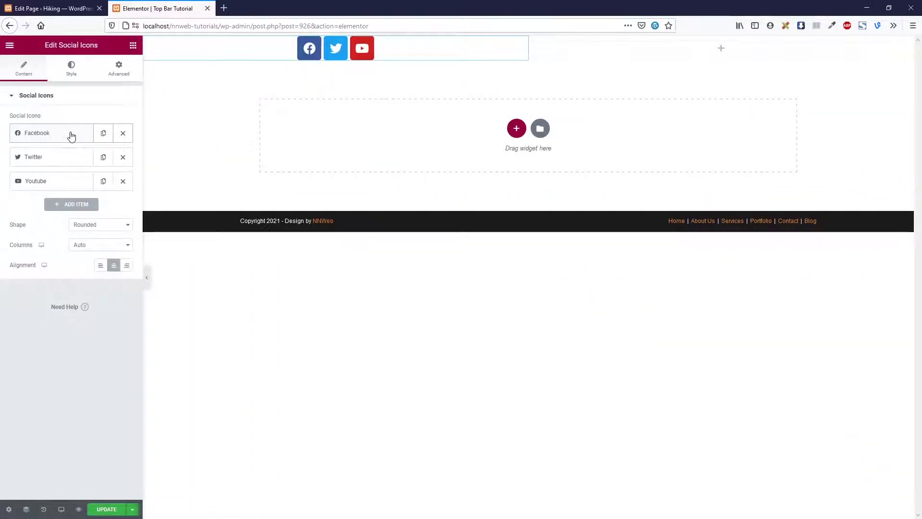
drag(71, 136, 68, 154)
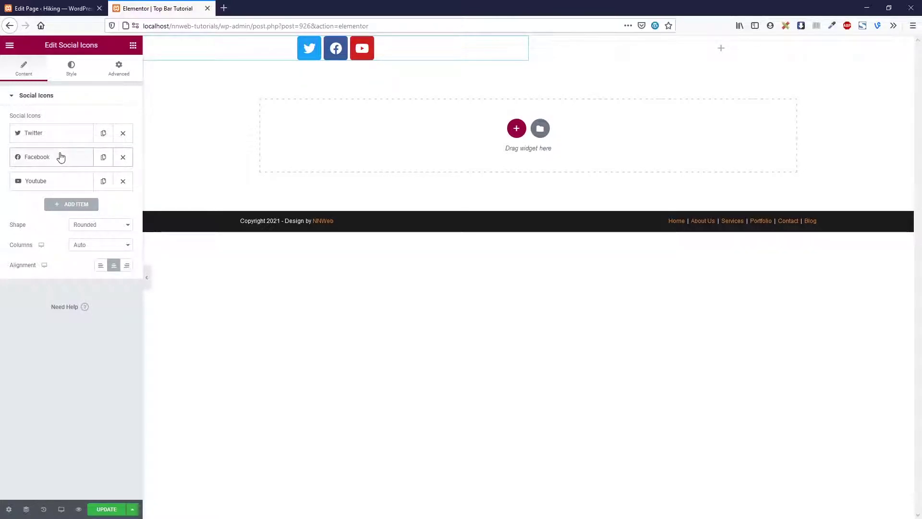
Replace the YouTube social icon with Instagram
click(59, 181)
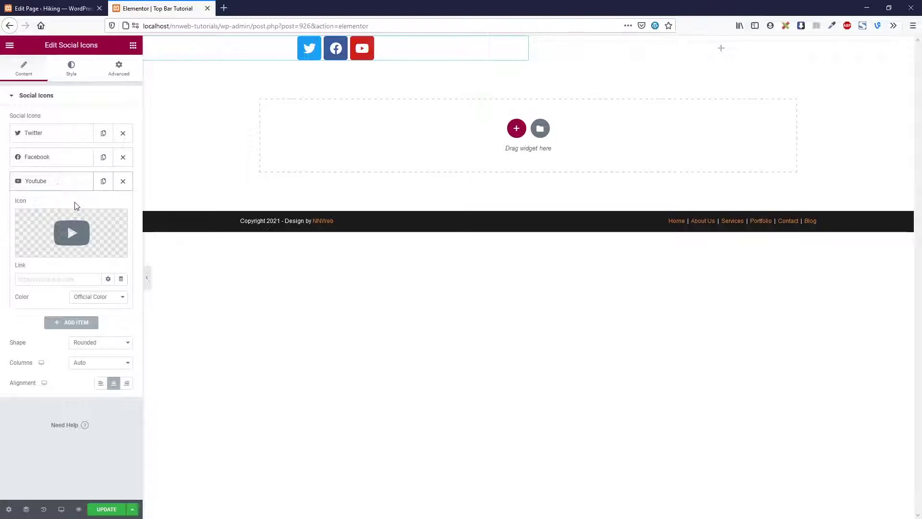
click(71, 250)
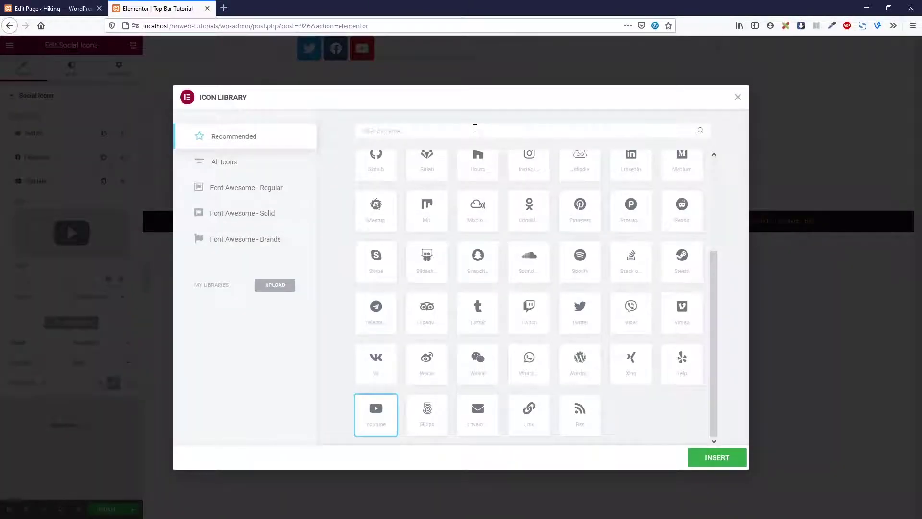
text(insta)
click(390, 191)
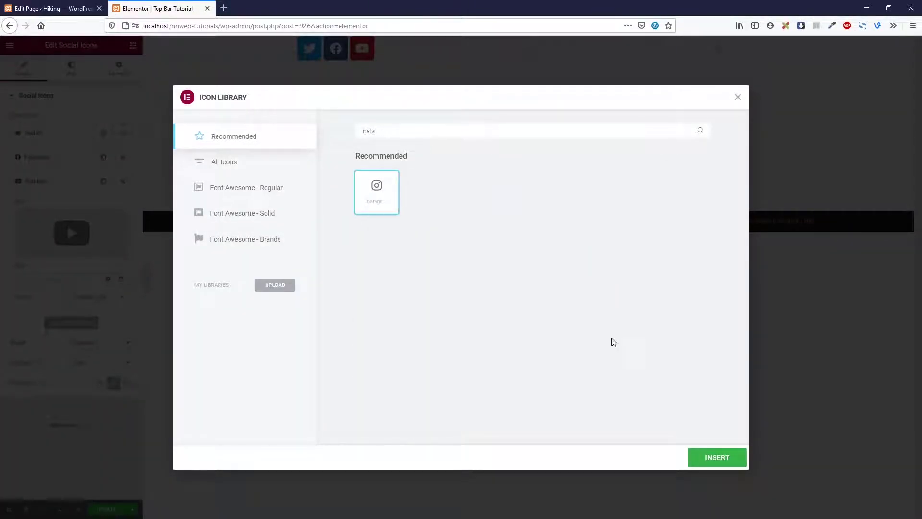
click(715, 462)
click(83, 185)
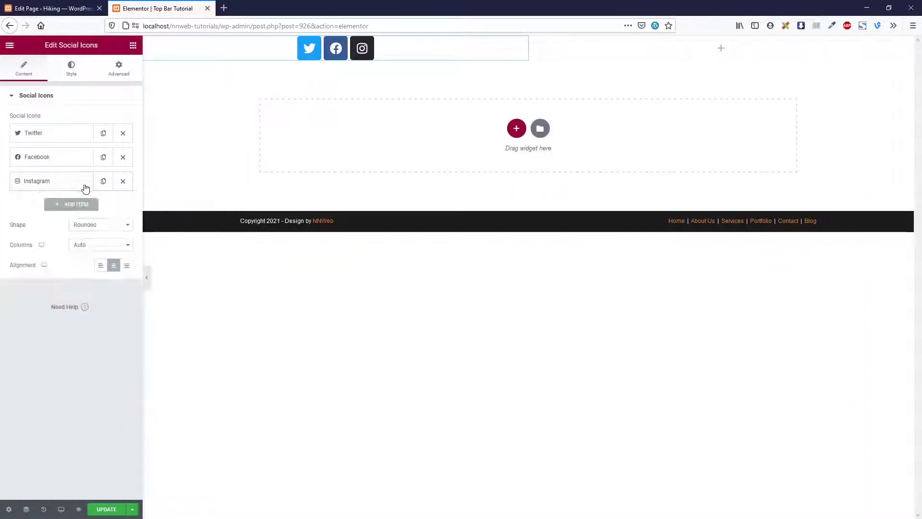
Duplicate the Instagram entry and change it to a Pinterest icon
click(76, 203)
click(71, 255)
text(pio)
key(BackSpace)
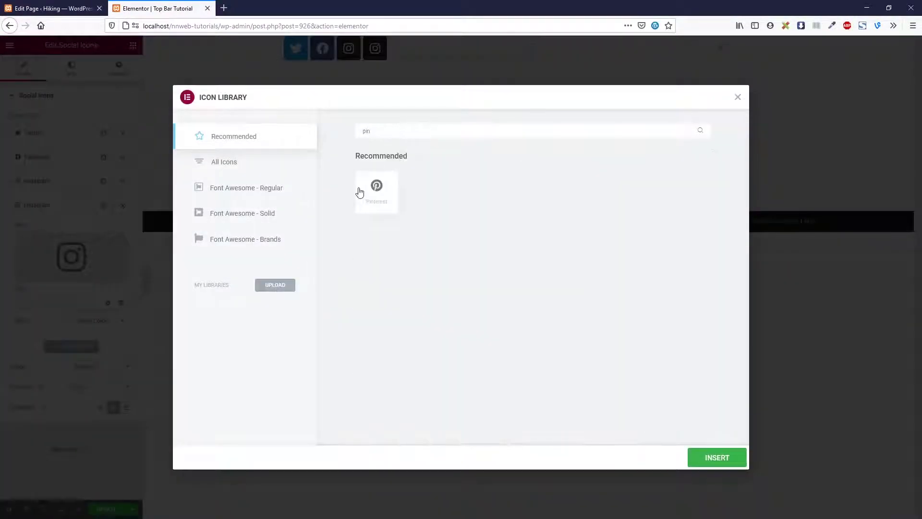
double_click(376, 187)
Add a fifth Dribbble icon and left-align the social icons
click(103, 206)
click(77, 227)
click(71, 280)
text(drib)
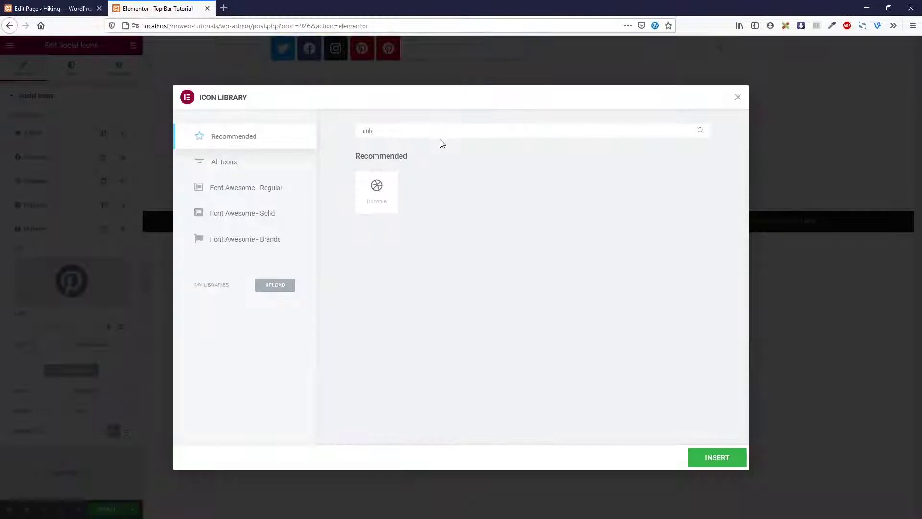
double_click(377, 189)
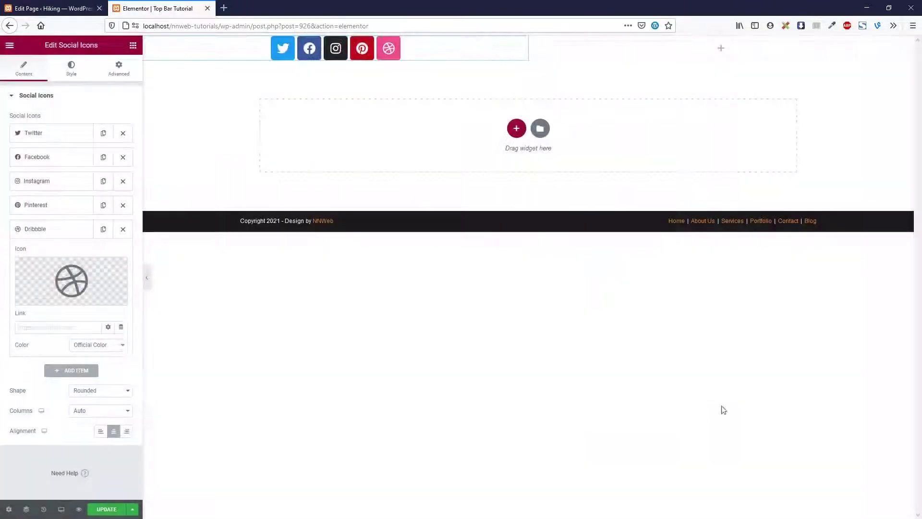
click(99, 434)
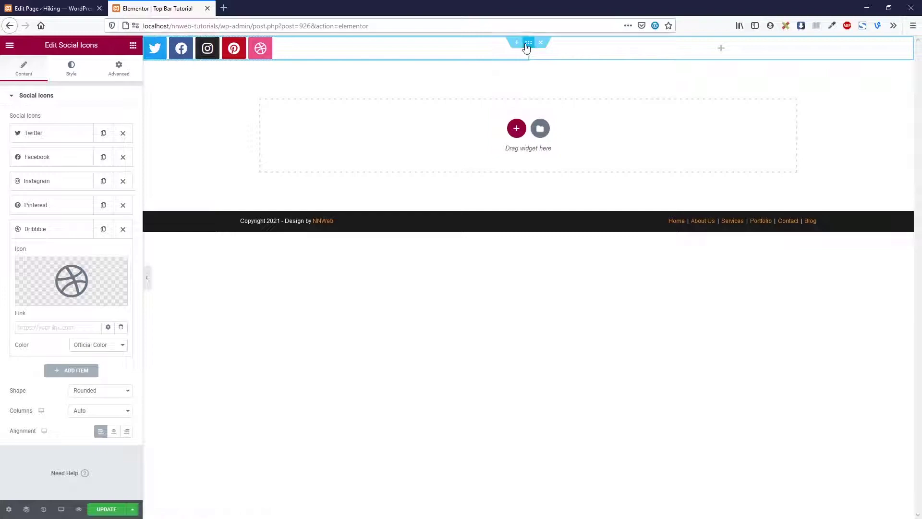
Set the top section's content width to Boxed at 1200
click(527, 48)
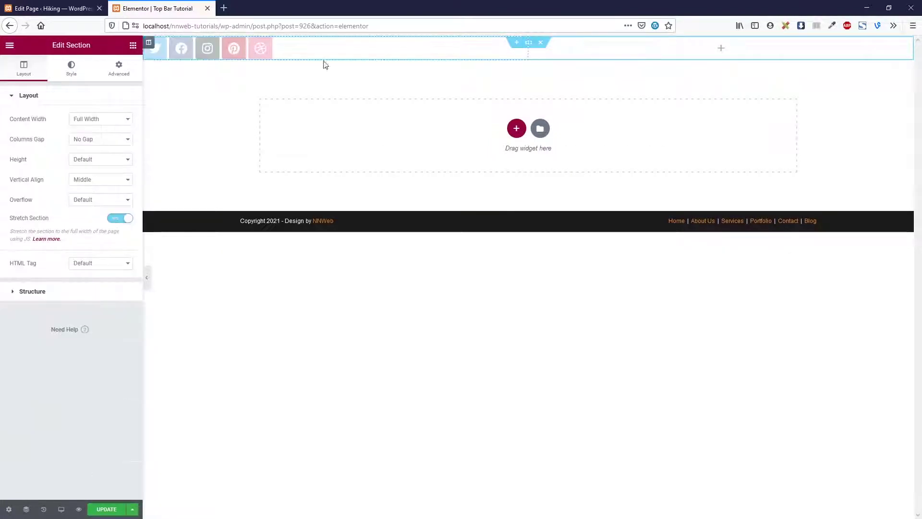
click(105, 121)
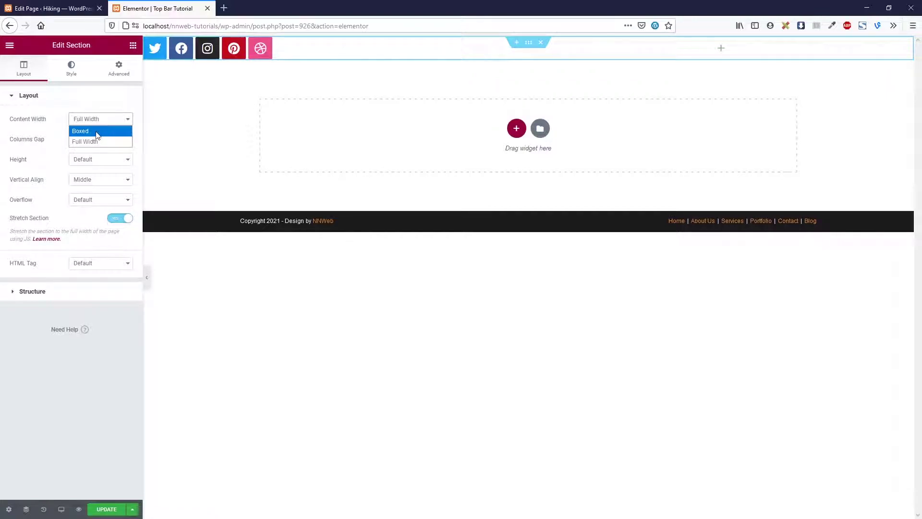
click(97, 132)
click(111, 140)
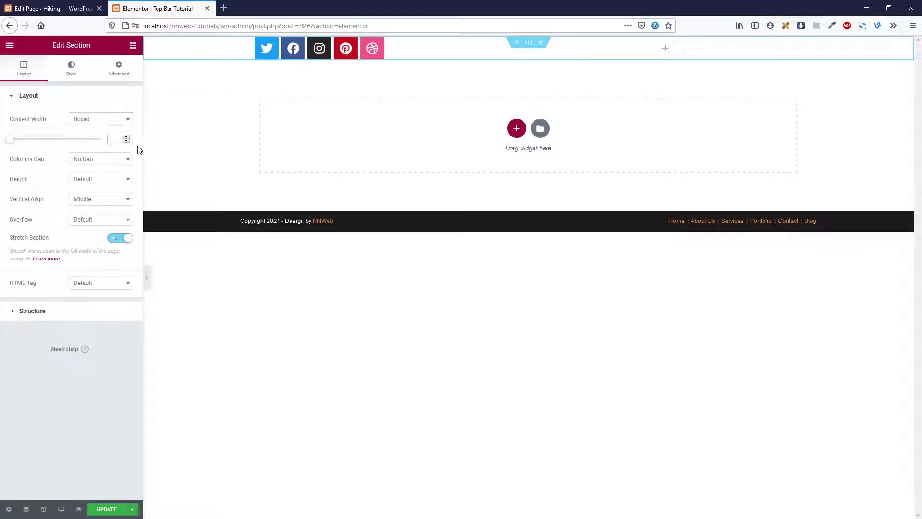
text(1200)
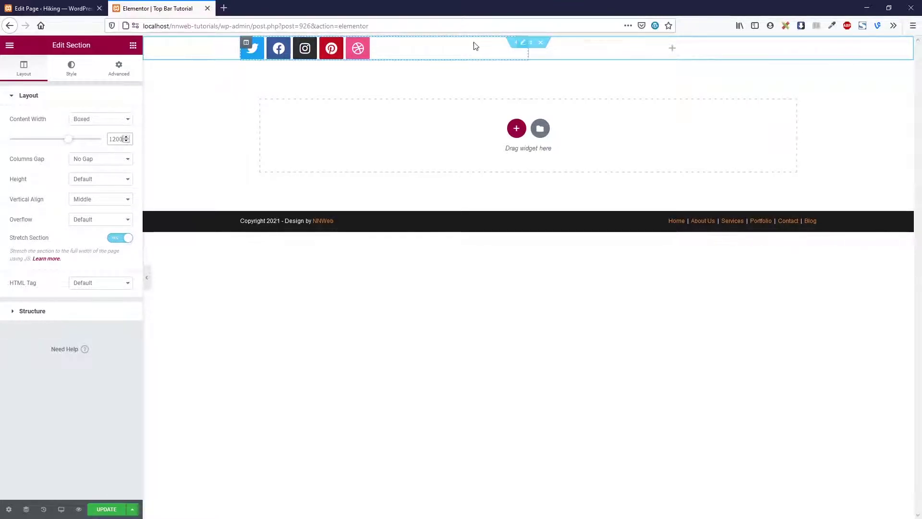
click(375, 49)
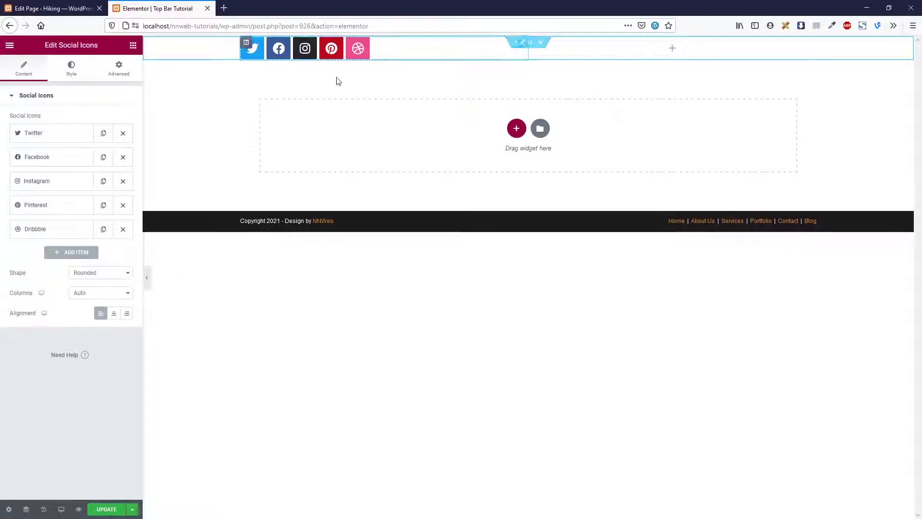
Give the social icons a custom, fully transparent primary colour
click(80, 71)
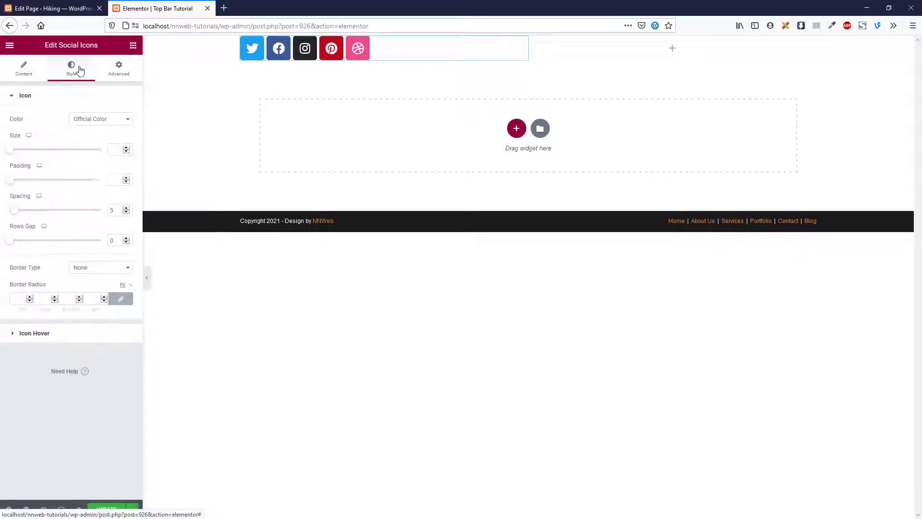
click(99, 119)
click(100, 142)
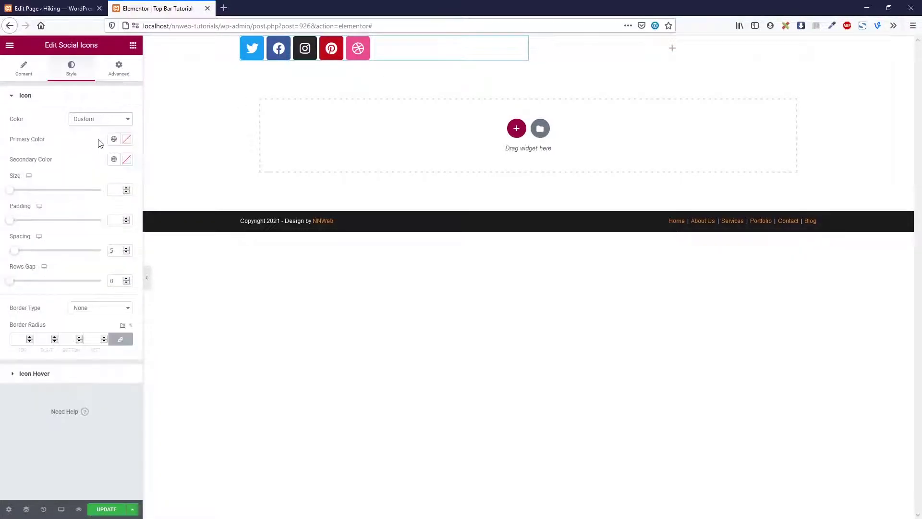
click(127, 139)
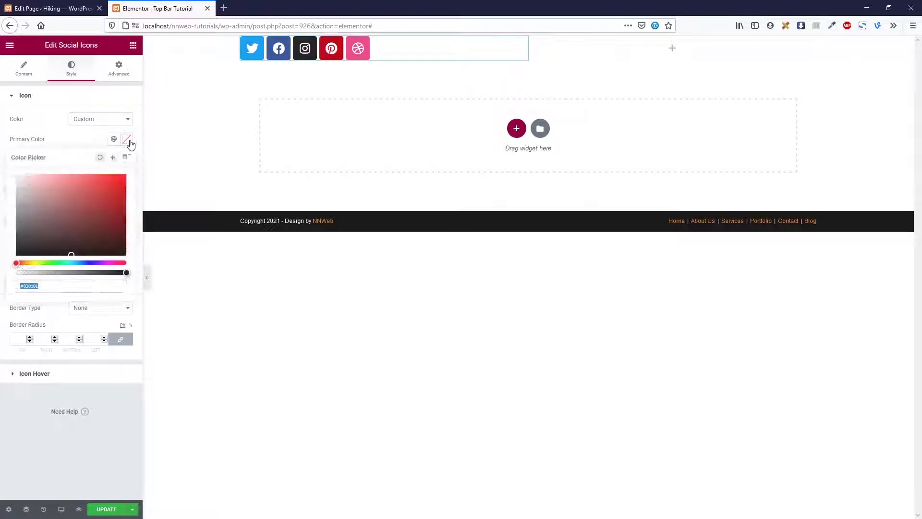
drag(121, 275, 14, 274)
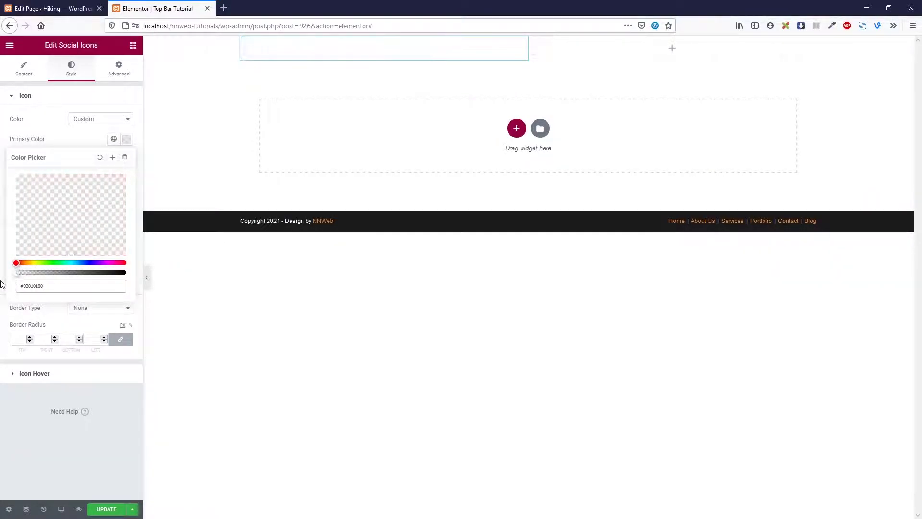
click(92, 143)
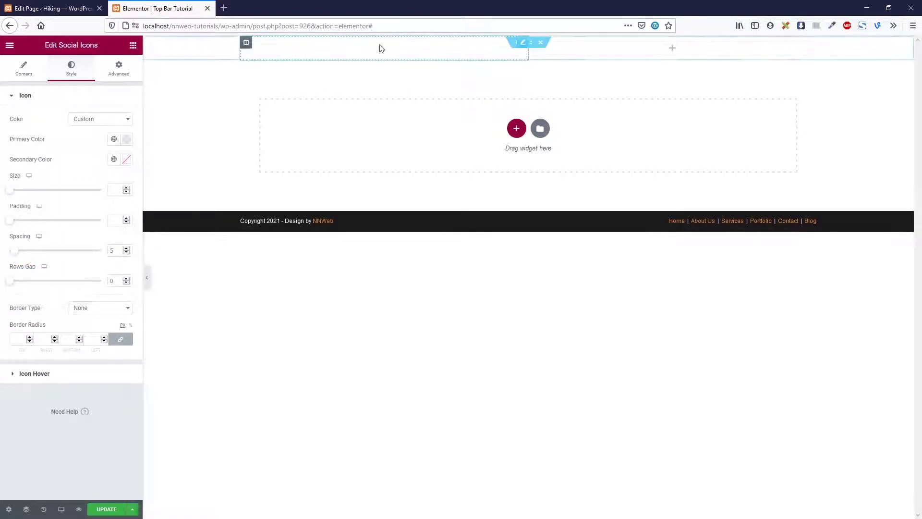
Give the top section a classic background colour of 333
click(534, 43)
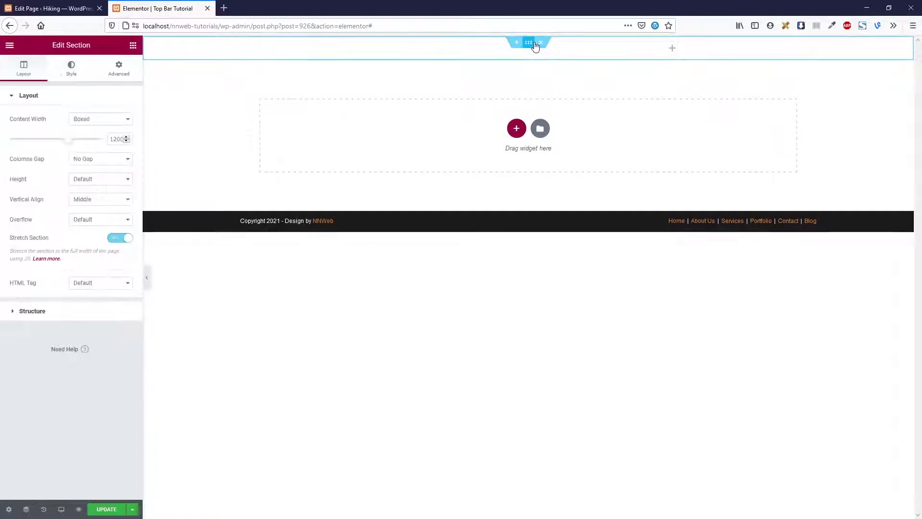
click(88, 77)
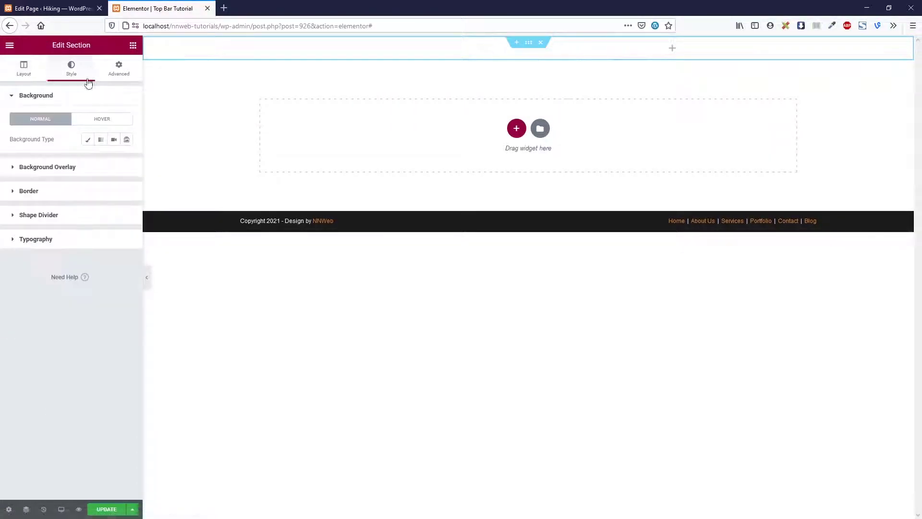
click(89, 143)
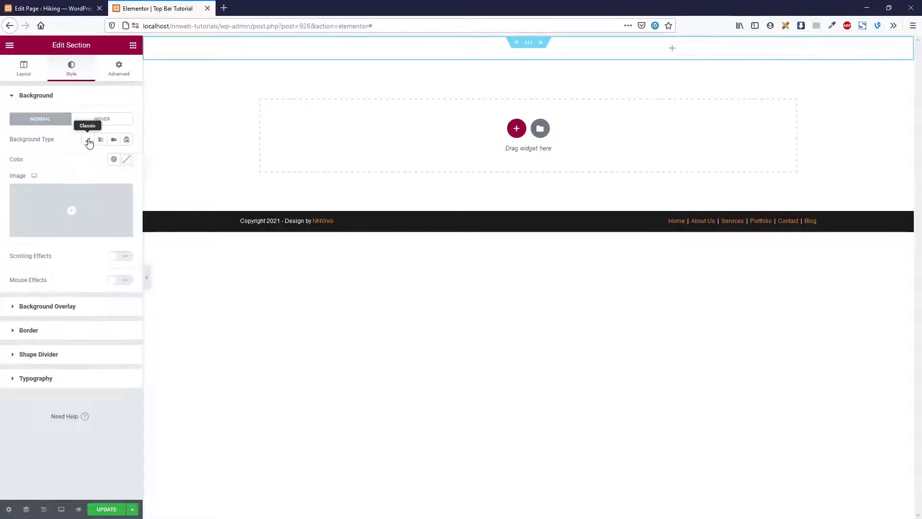
click(126, 161)
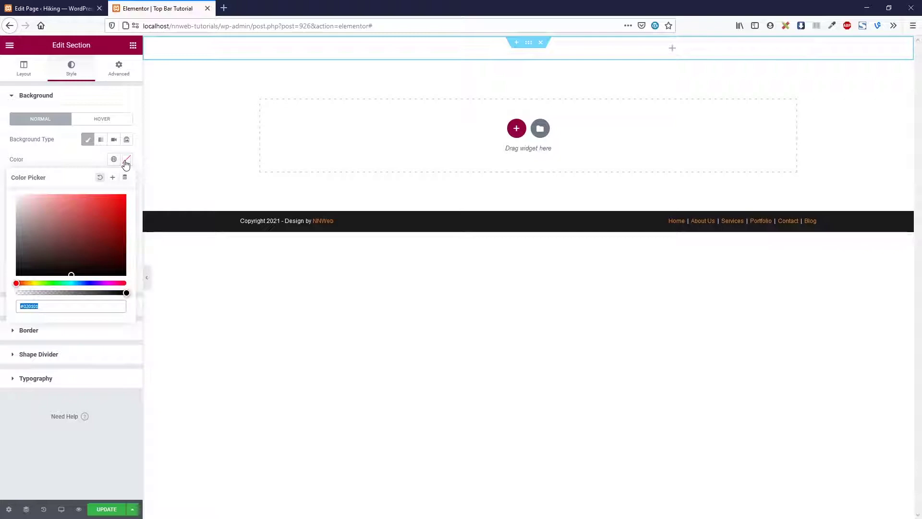
text(333)
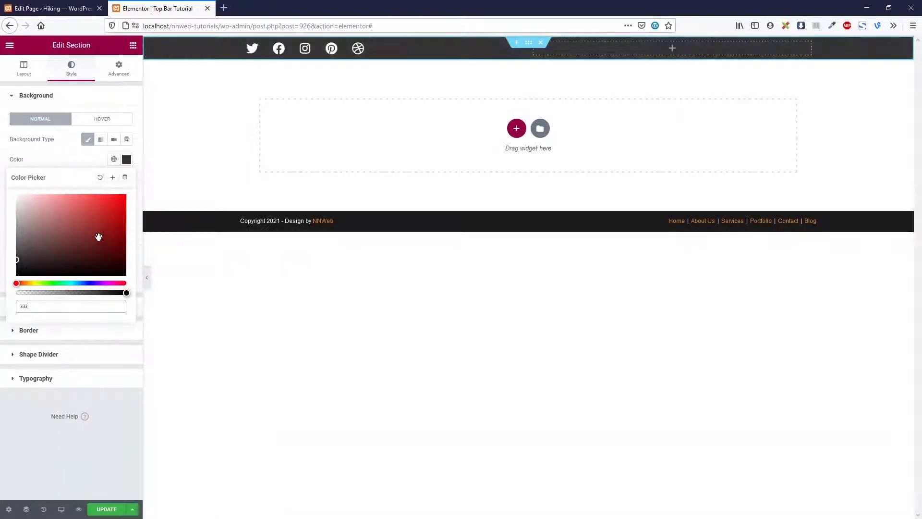
click(79, 160)
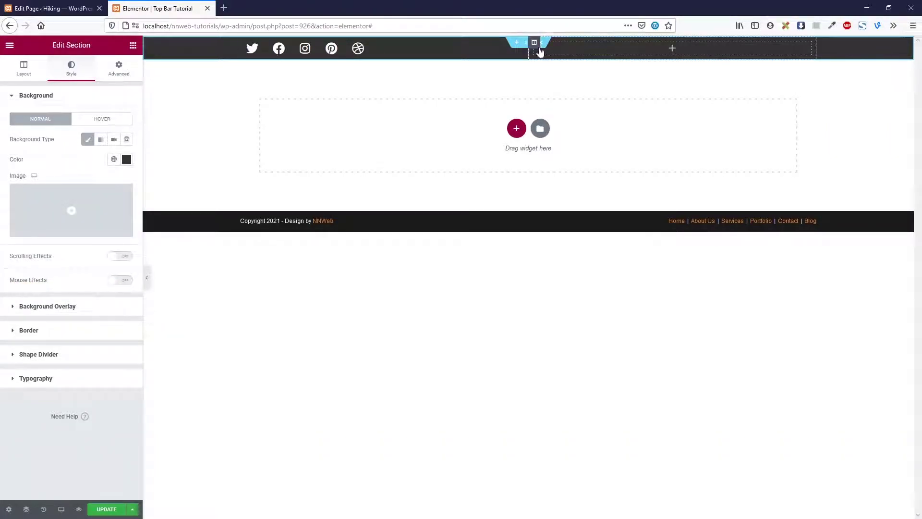
click(518, 44)
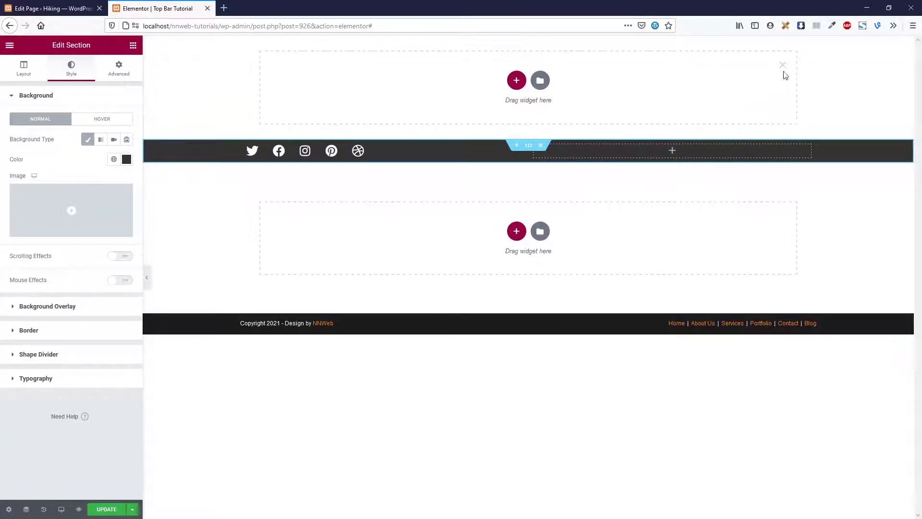
click(783, 65)
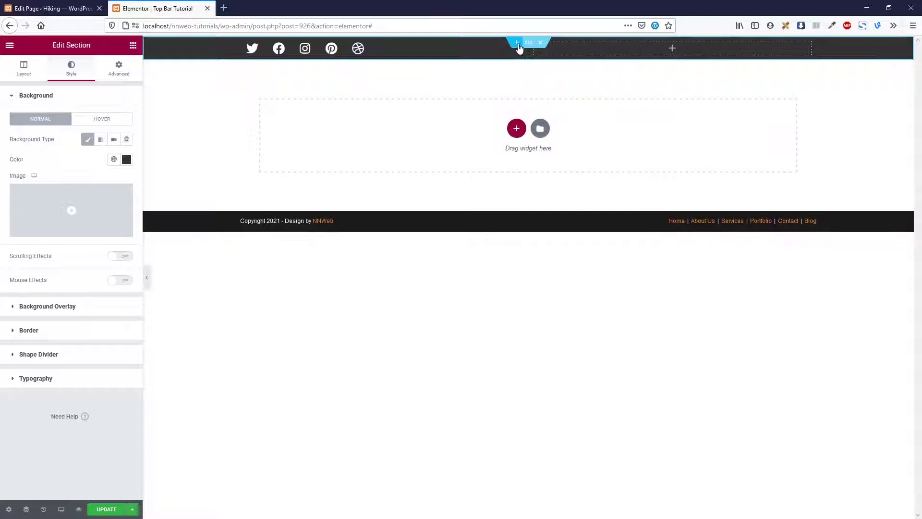
Make the social icons white, with size 15 and spacing 10
click(507, 58)
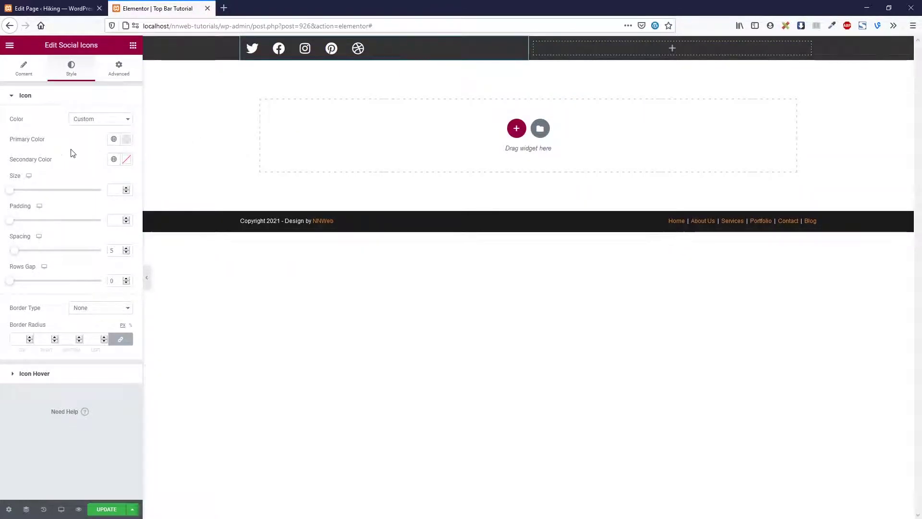
click(126, 159)
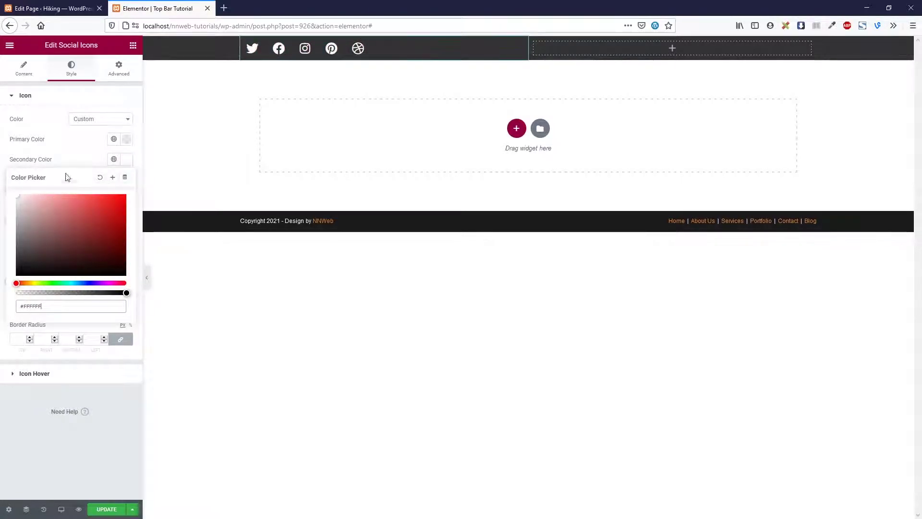
click(85, 160)
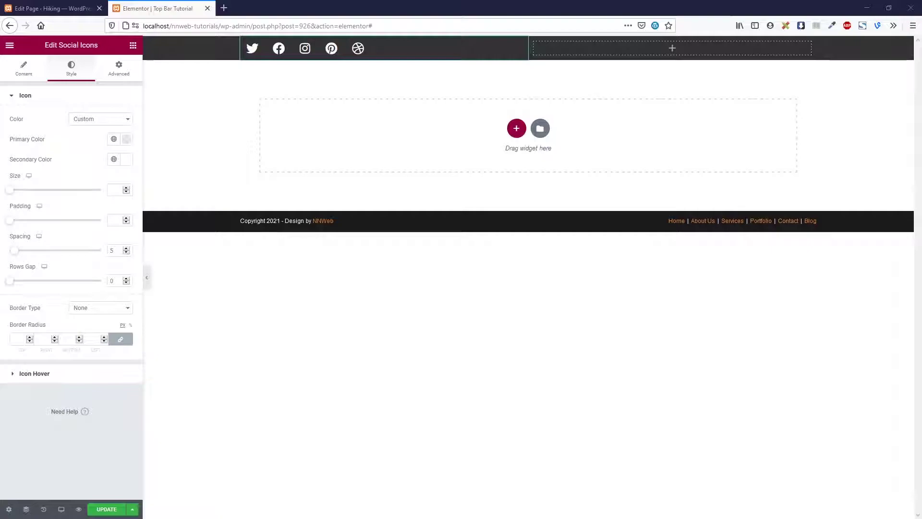
click(121, 189)
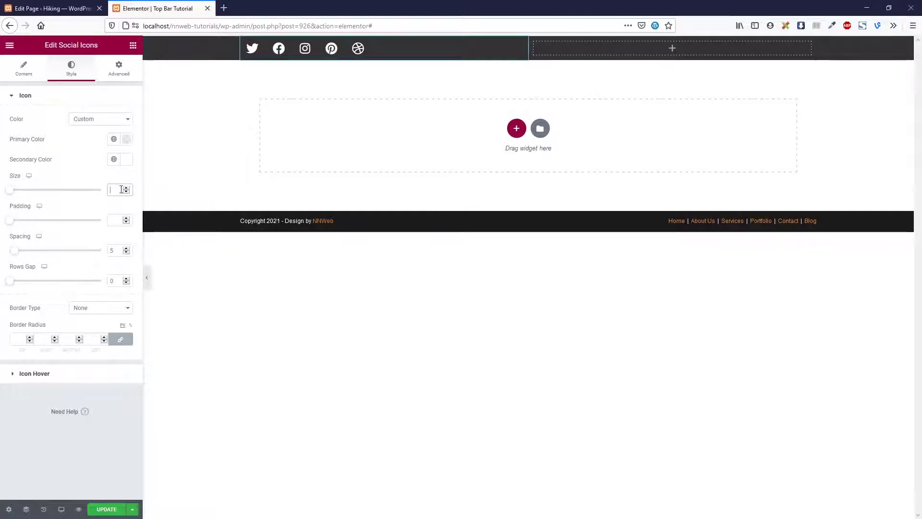
text(15)
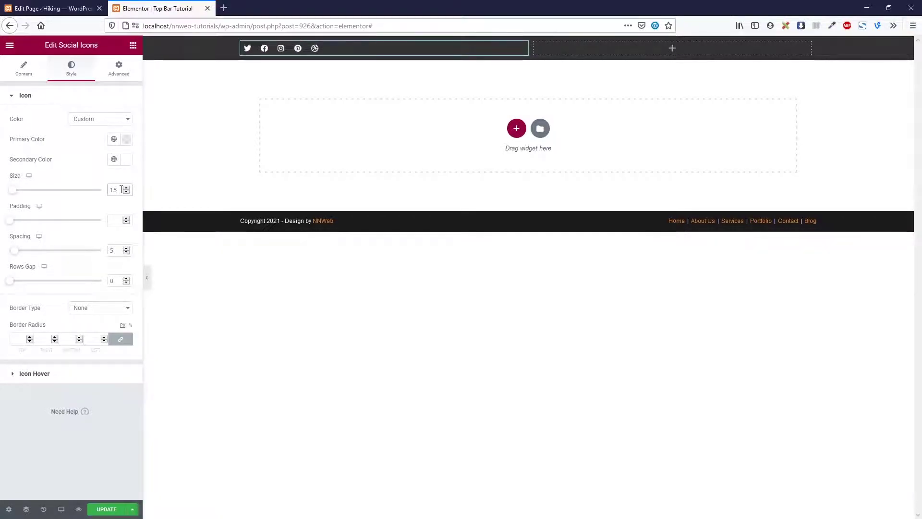
double_click(112, 251)
text(10)
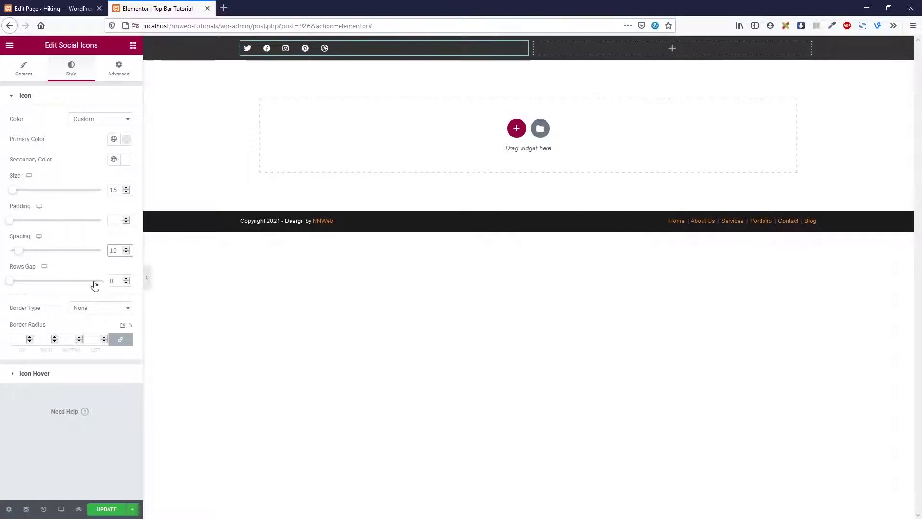
Give the social icons a Push hover animation
click(53, 373)
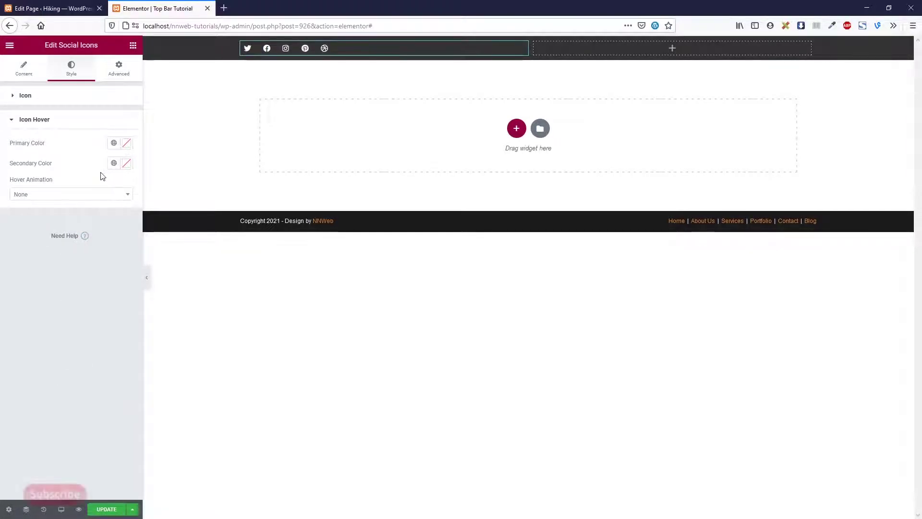
click(89, 196)
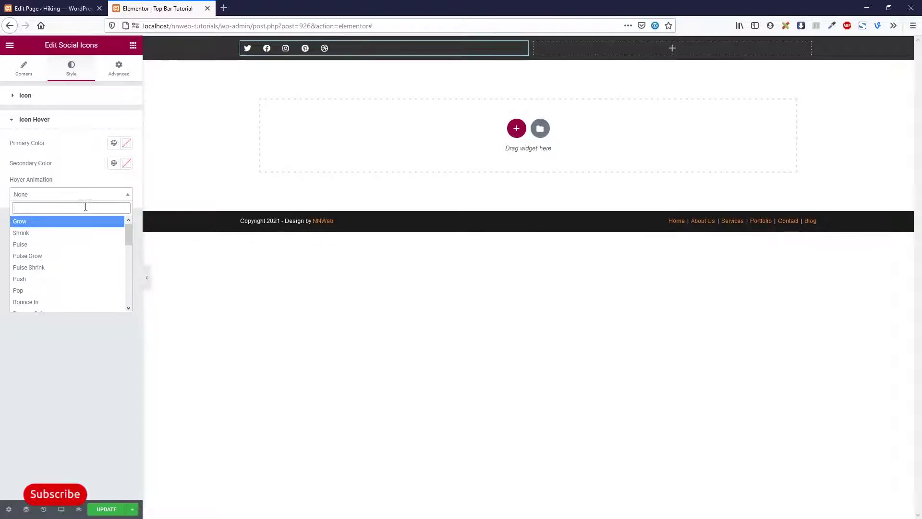
click(60, 279)
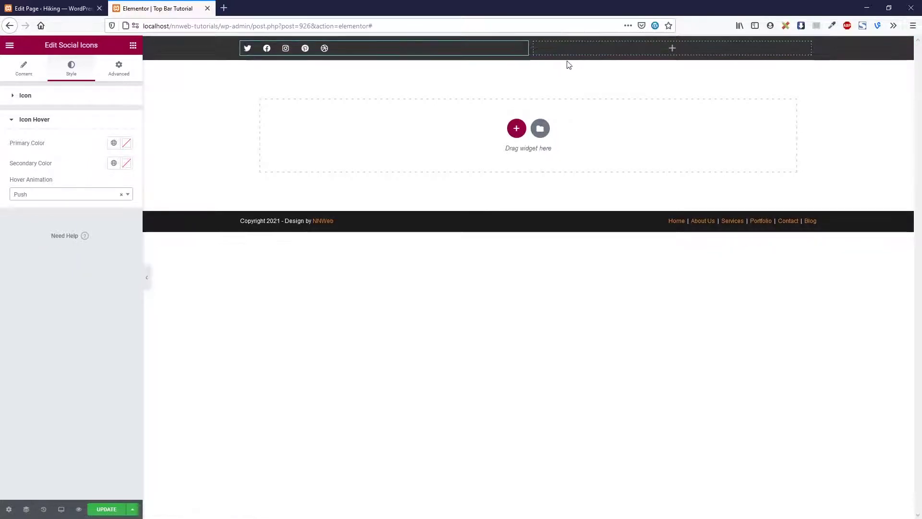
Drag an Icon List widget into the dark top bar's empty right column
click(132, 45)
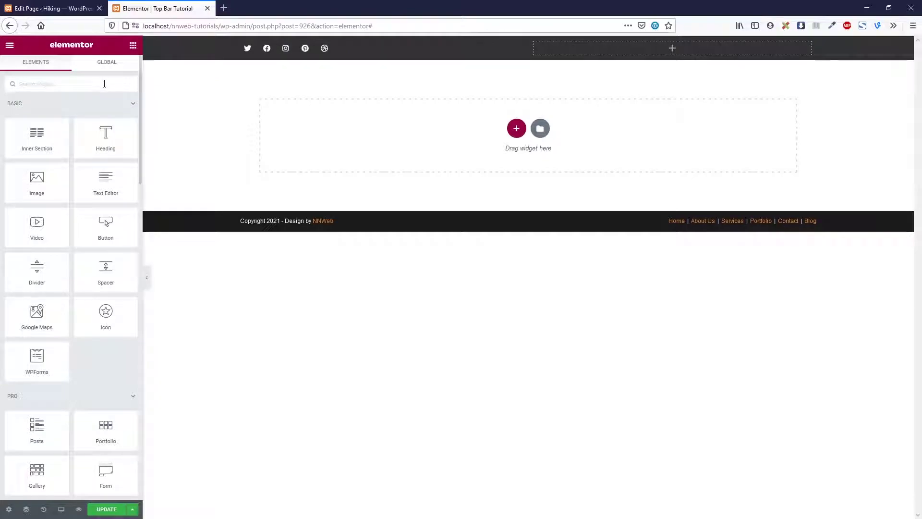
text(i)
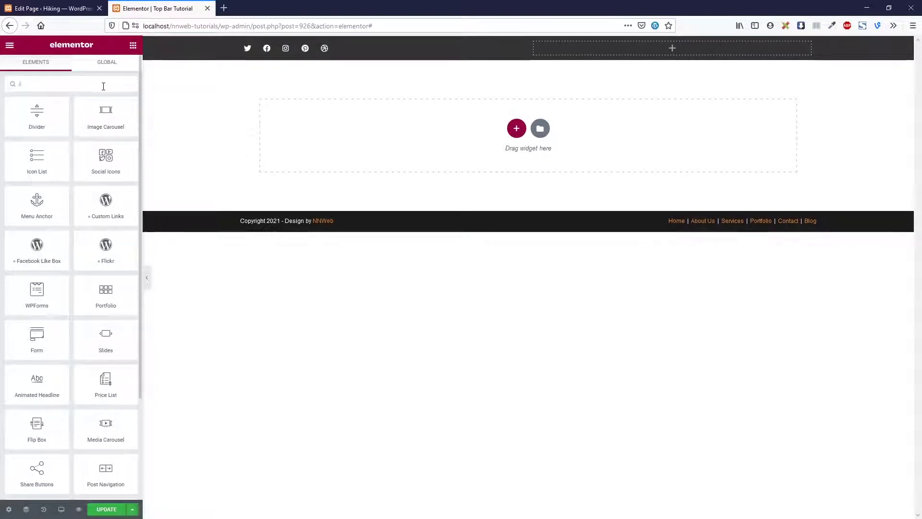
text(is)
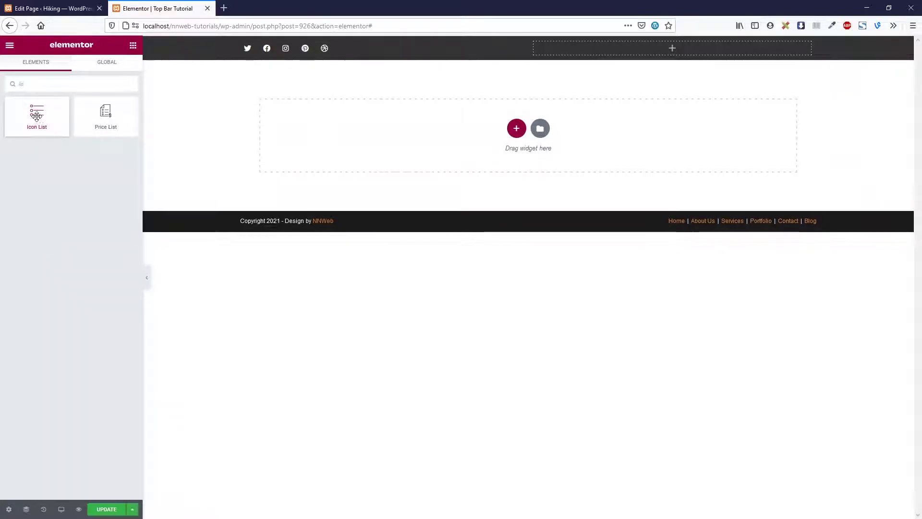
drag(46, 133, 625, 48)
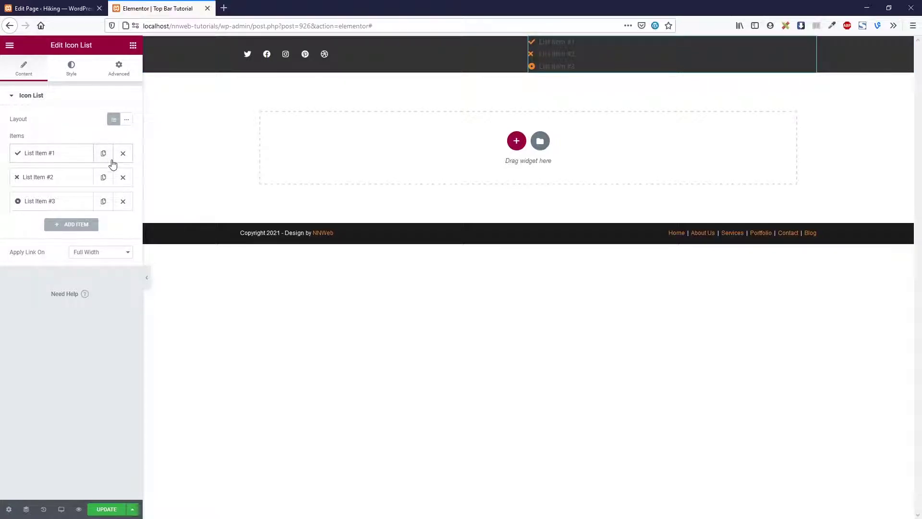
Switch the icon list to Inline layout and delete list items #2 and #3
click(128, 121)
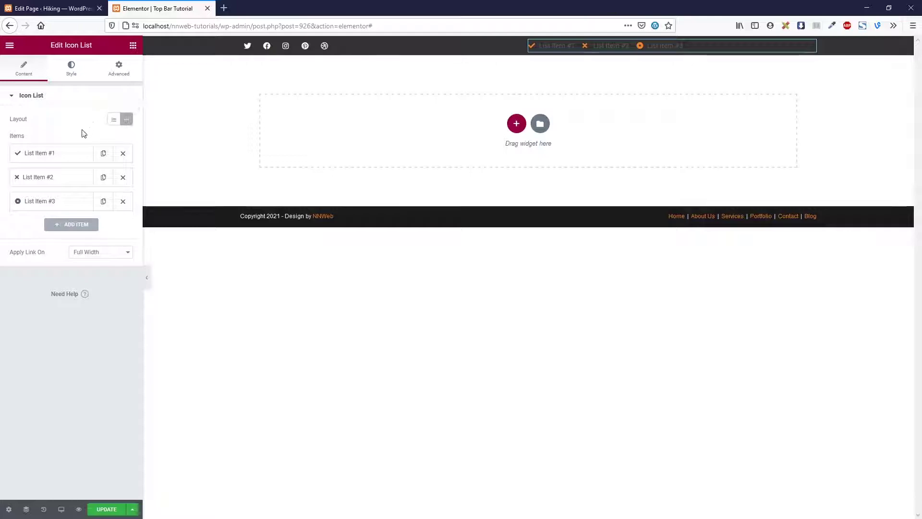
click(123, 179)
click(123, 179)
Replace the first item's text with the phone number and link it as tel: plus the number
click(58, 155)
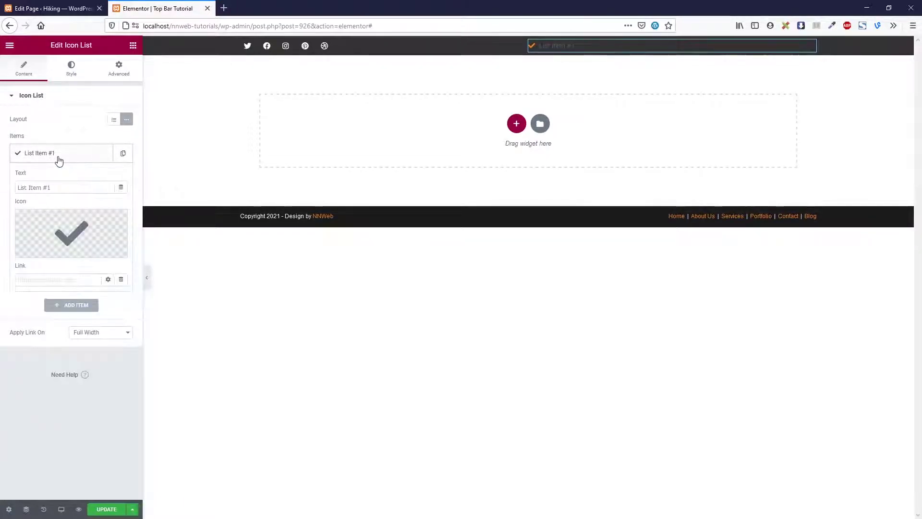
drag(72, 187, 19, 187)
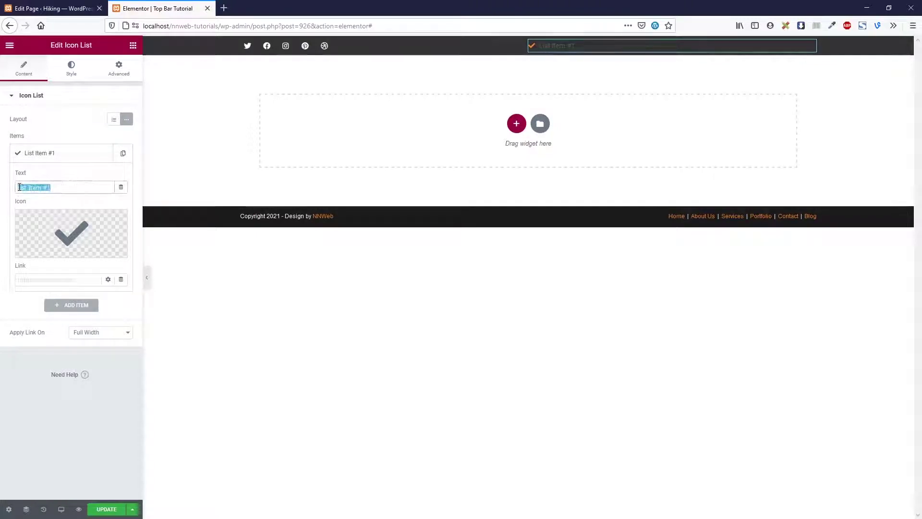
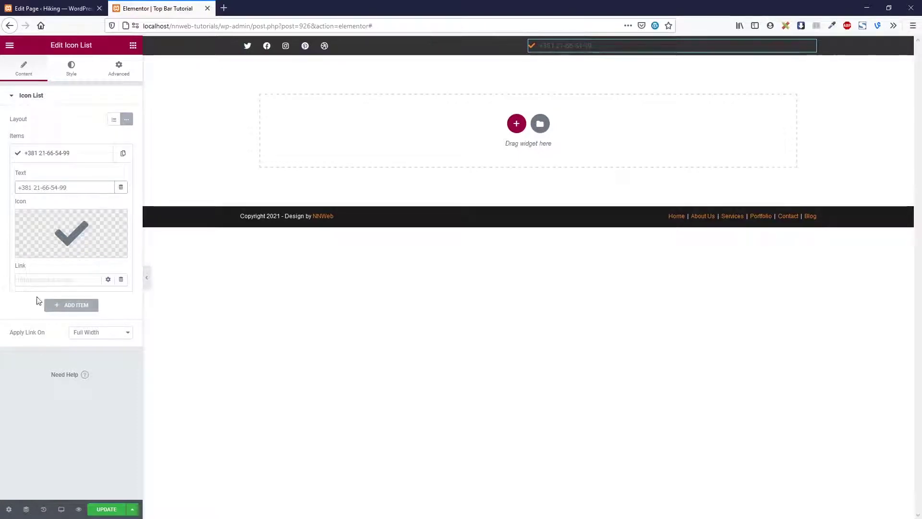
click(45, 280)
text(#)
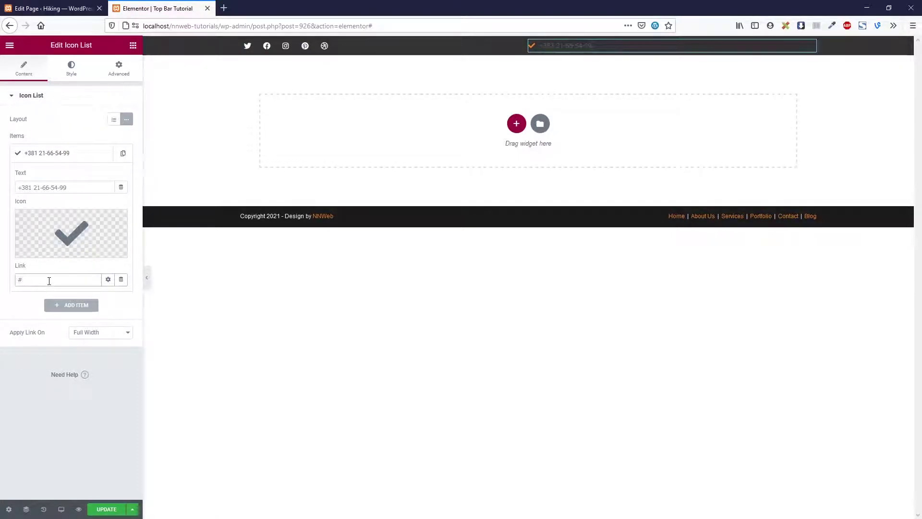
drag(50, 278, 1, 282)
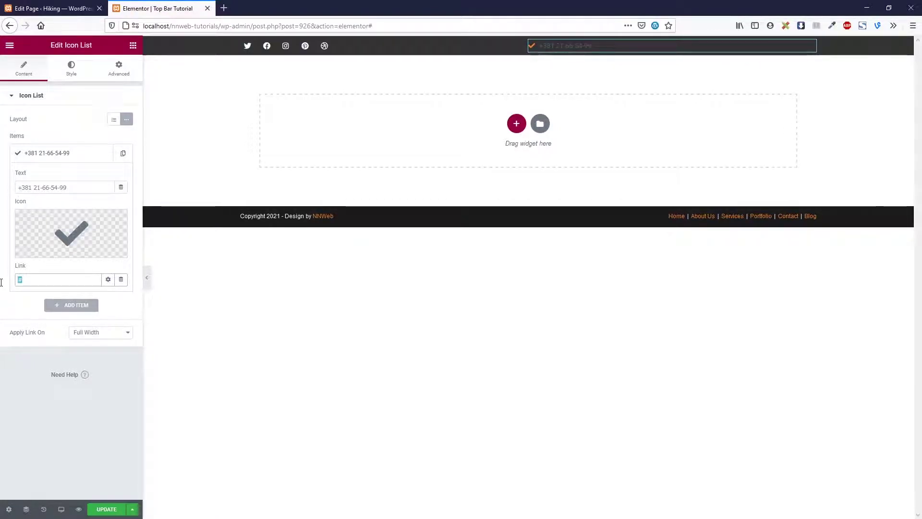
text(tel:)
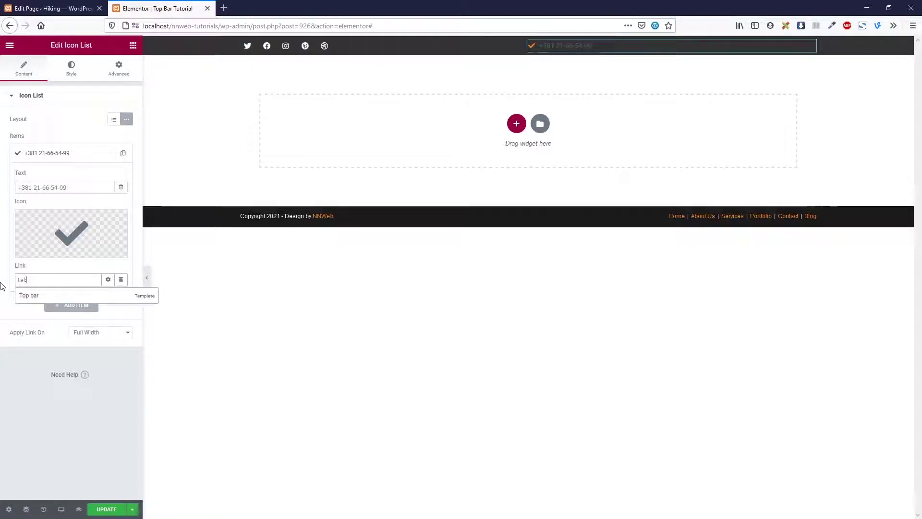
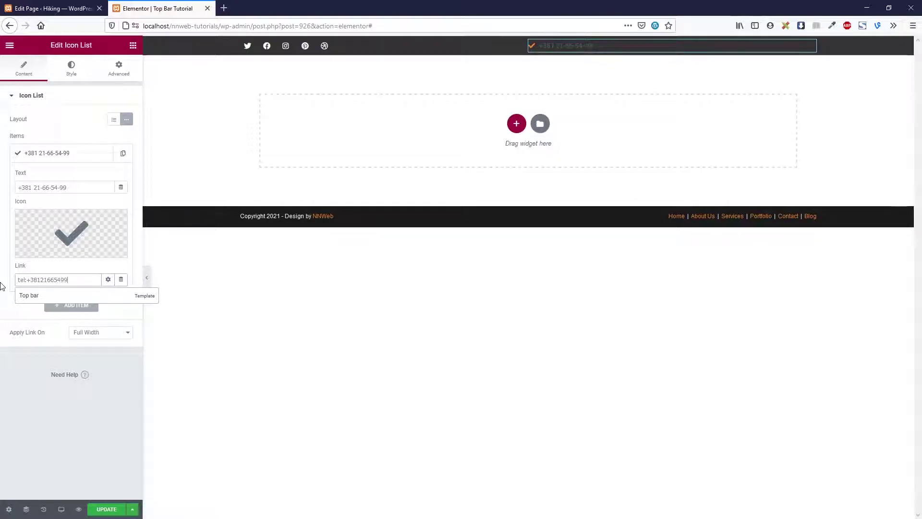
Swap the item's check-mark icon for the phone-square icon found by searching 'pho'
click(34, 378)
click(85, 226)
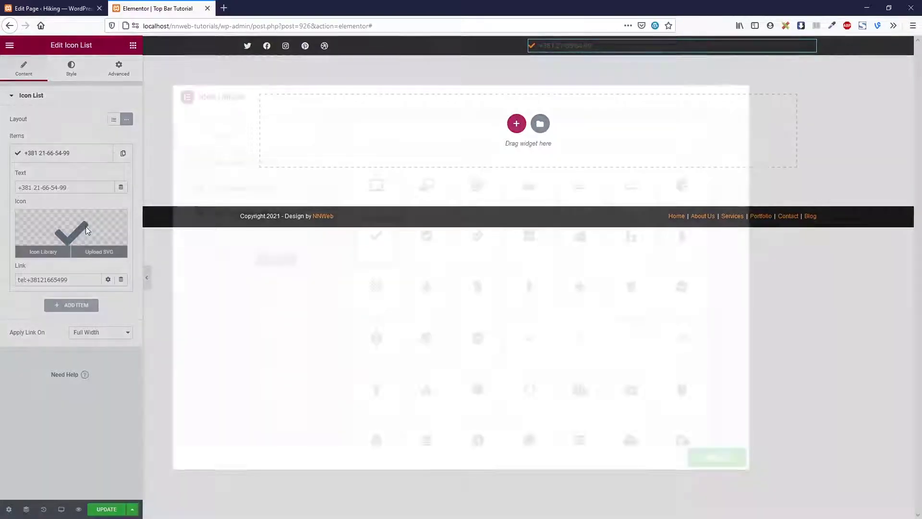
text(pho)
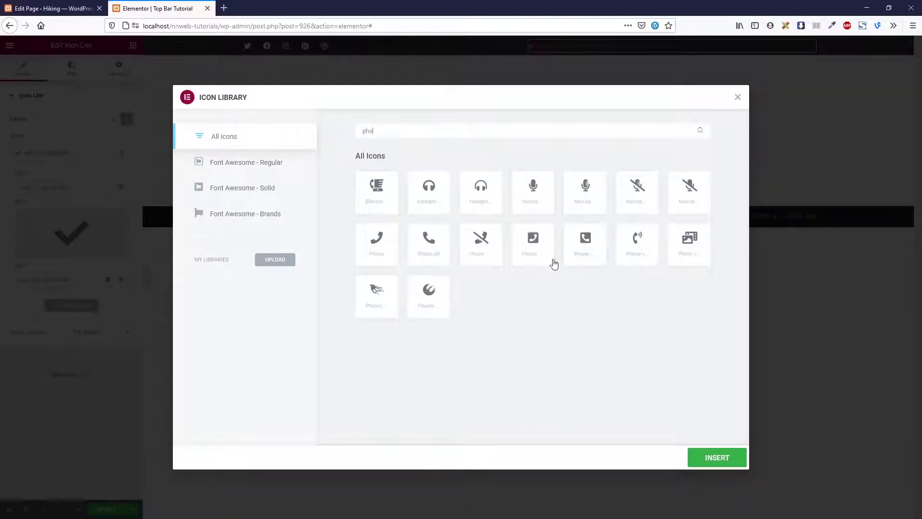
click(596, 249)
click(709, 455)
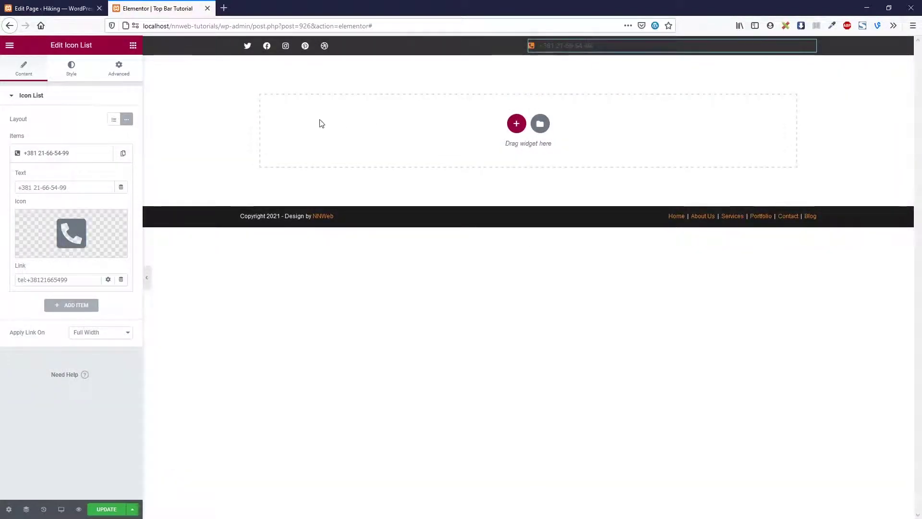
Make the icon white with a #888888 hover colour and size 16
click(70, 69)
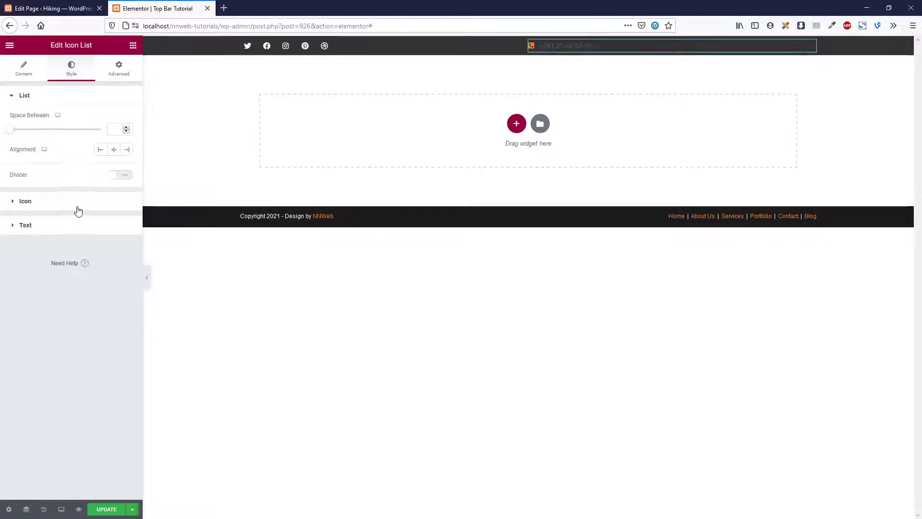
click(78, 211)
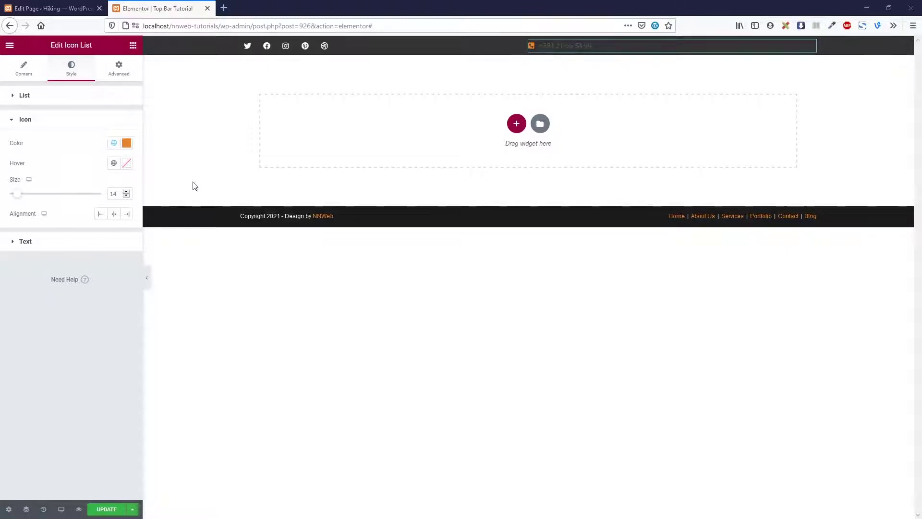
click(126, 143)
drag(70, 201, 7, 174)
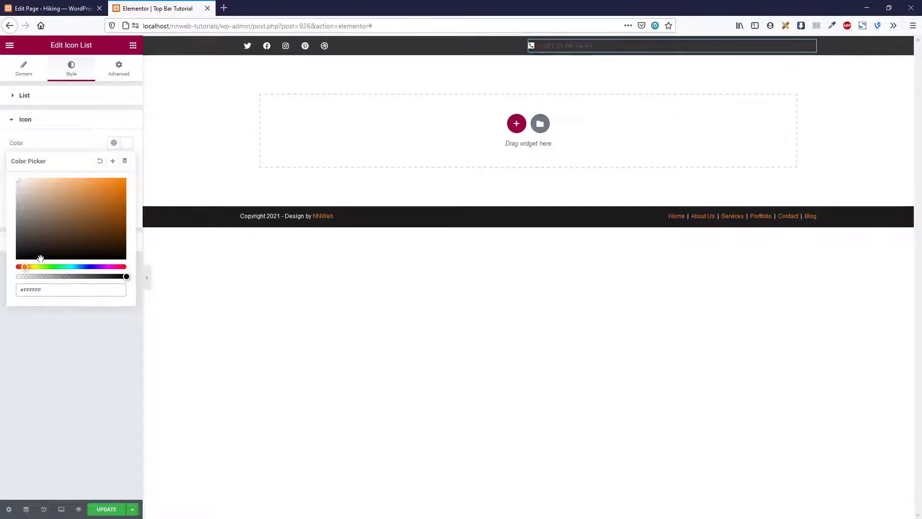
click(136, 174)
click(127, 164)
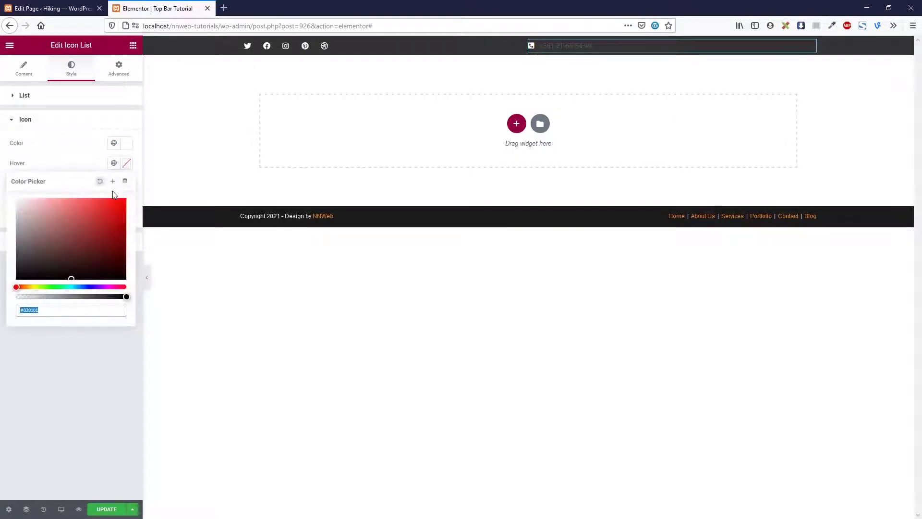
text(8)
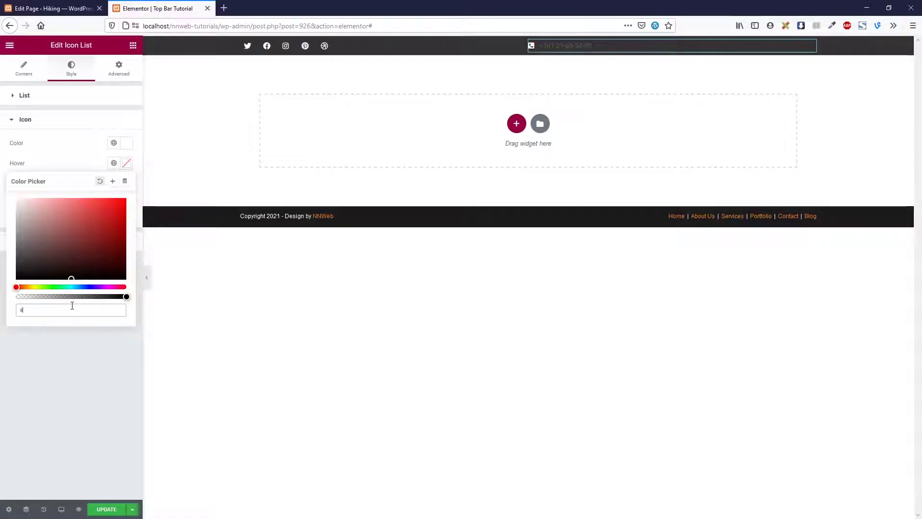
text(88888)
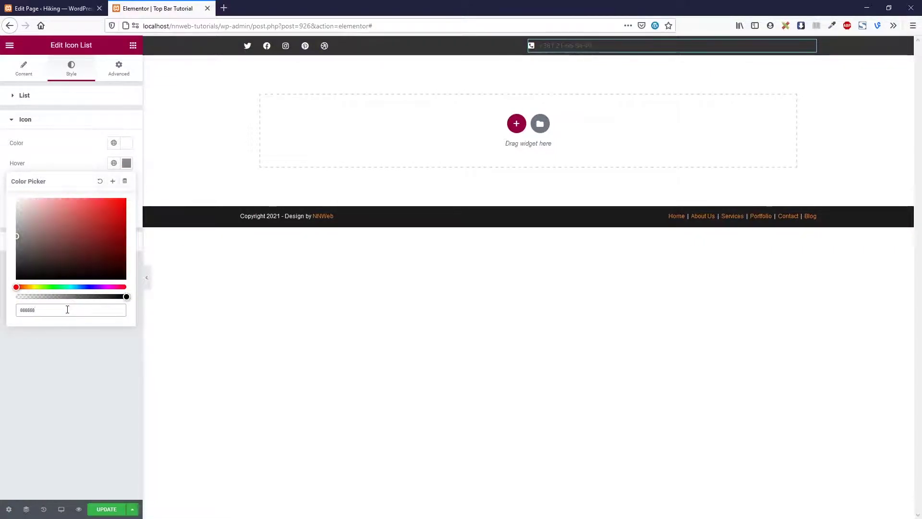
key(ctrl+a)
click(61, 347)
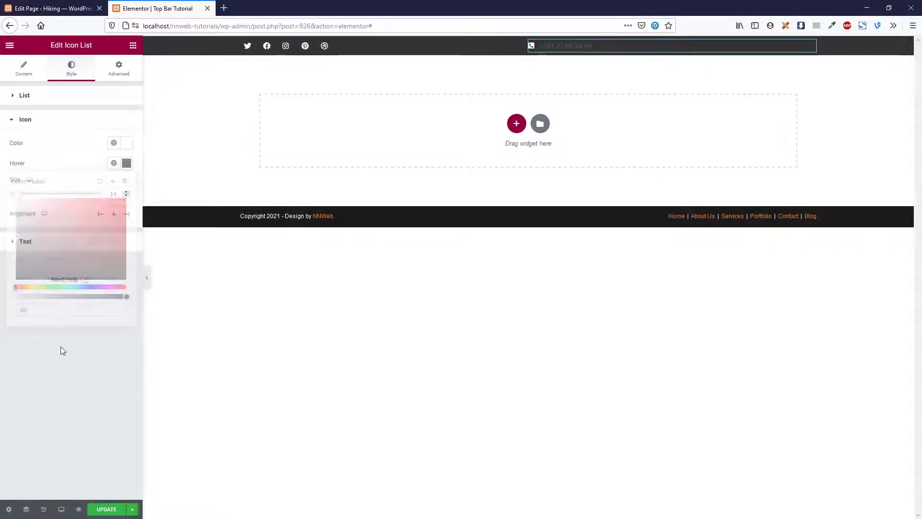
click(126, 192)
click(126, 192)
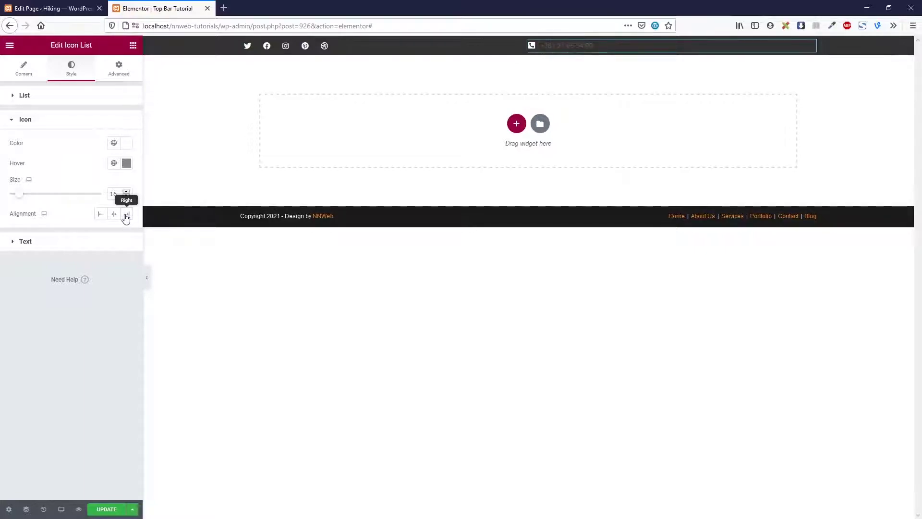
Set the phone number text colour to white #FFFFFF
click(82, 241)
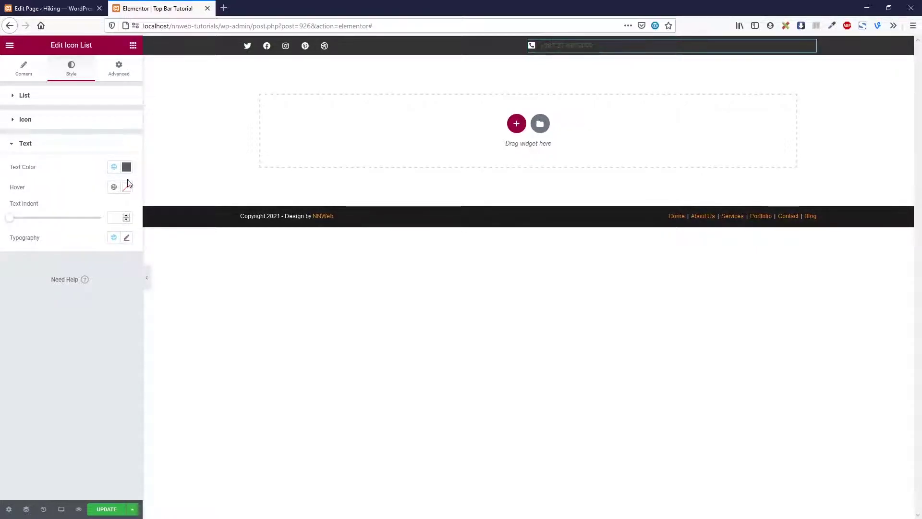
click(126, 166)
click(18, 204)
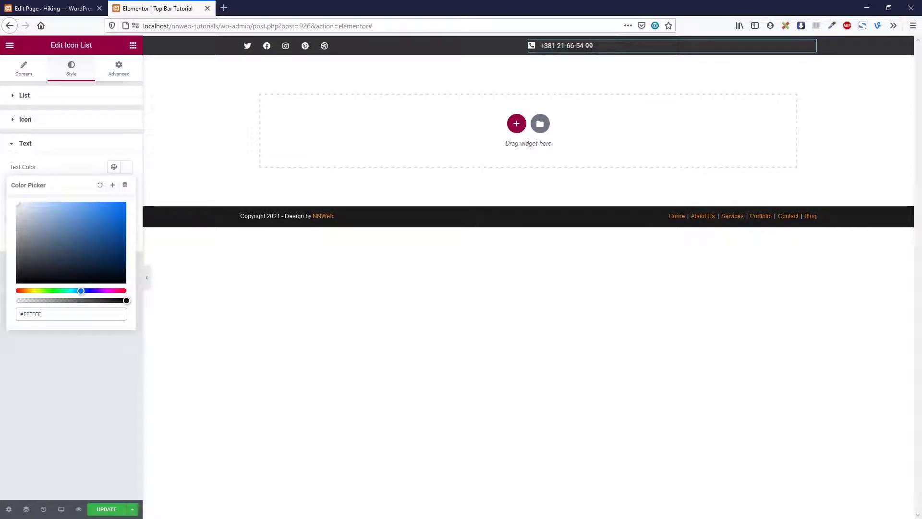
click(57, 357)
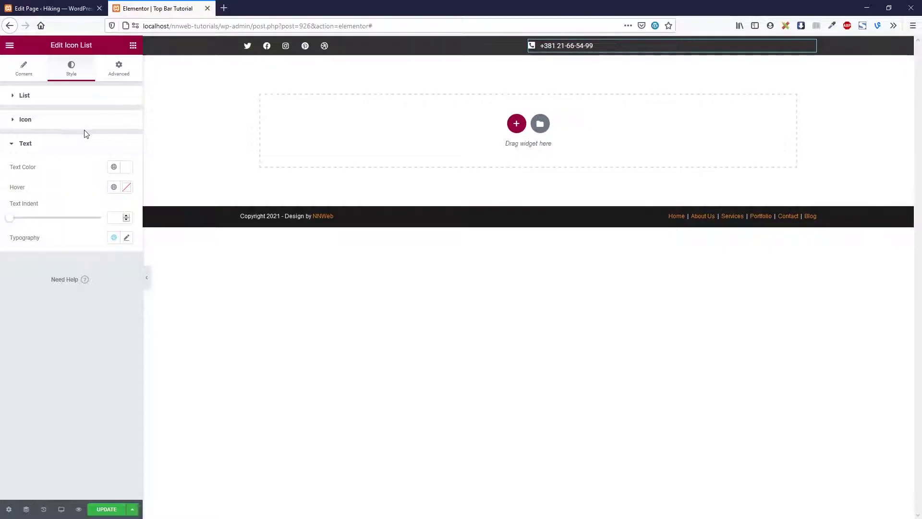
Duplicate the phone item into an e-mail item with the business address and an envelope icon
click(34, 70)
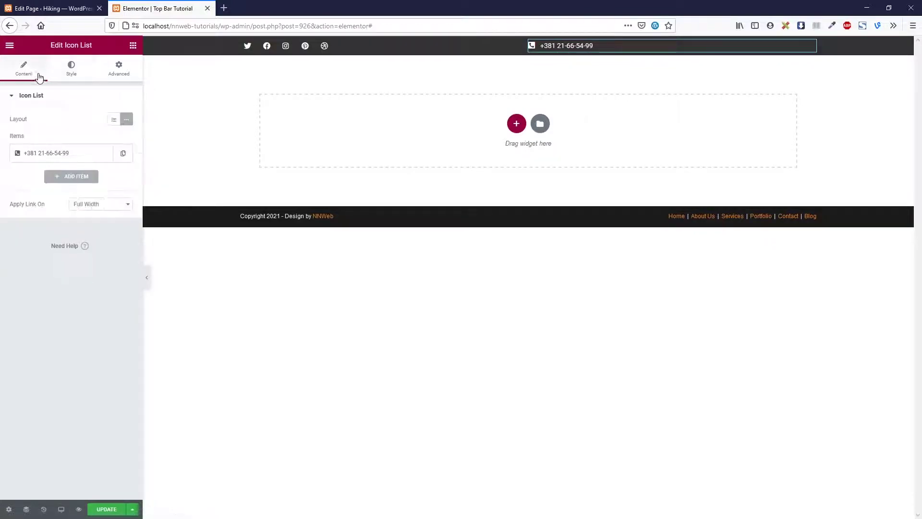
click(123, 152)
click(70, 177)
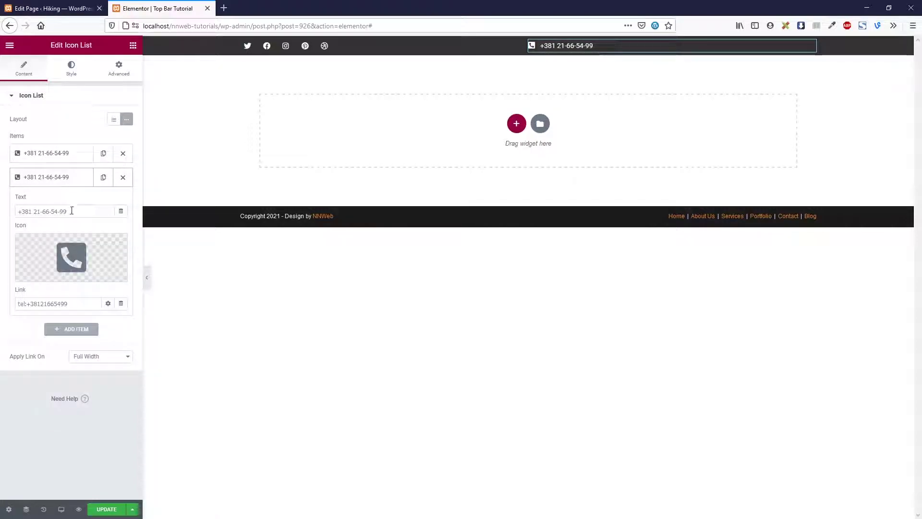
click(71, 257)
text(env)
click(480, 192)
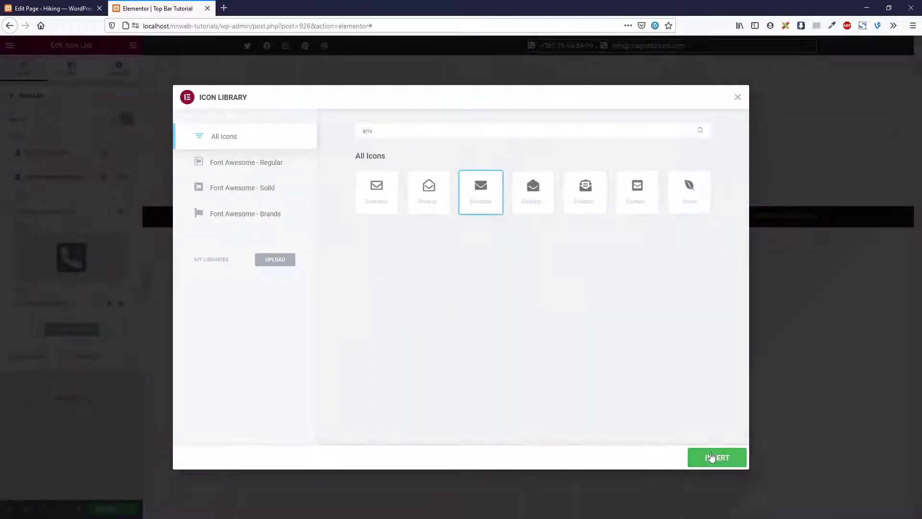
click(712, 457)
Add a third item with a clock icon and 'Mon-Fri:' opening-hours text
click(103, 177)
click(70, 201)
click(71, 281)
text(cloc)
click(428, 192)
click(711, 457)
drag(80, 236, 22, 232)
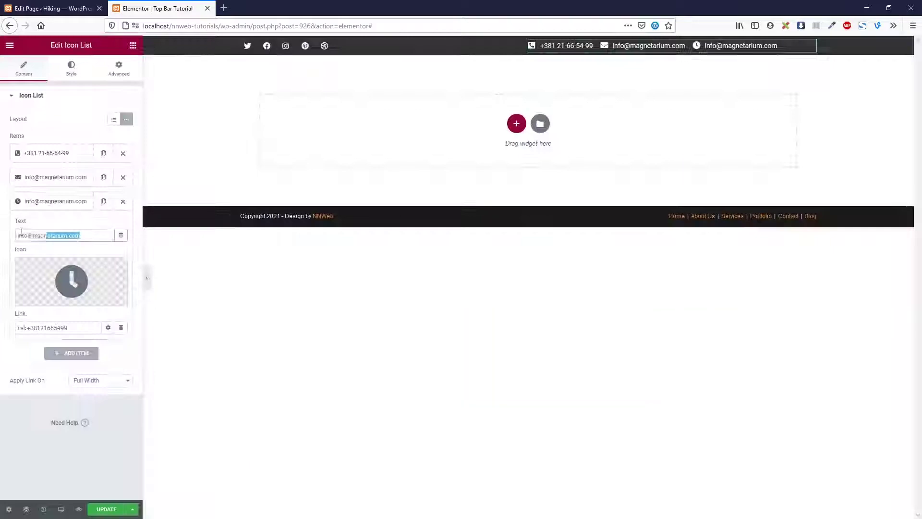
text(Mon-Fri: 8:00 - 18:00)
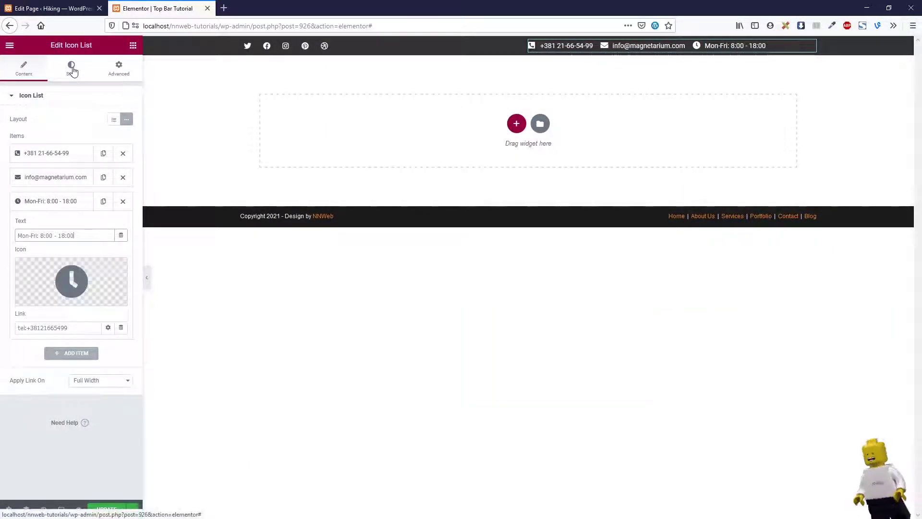
Turn on dividers, set item spacing to 30 and centre the icons
click(72, 69)
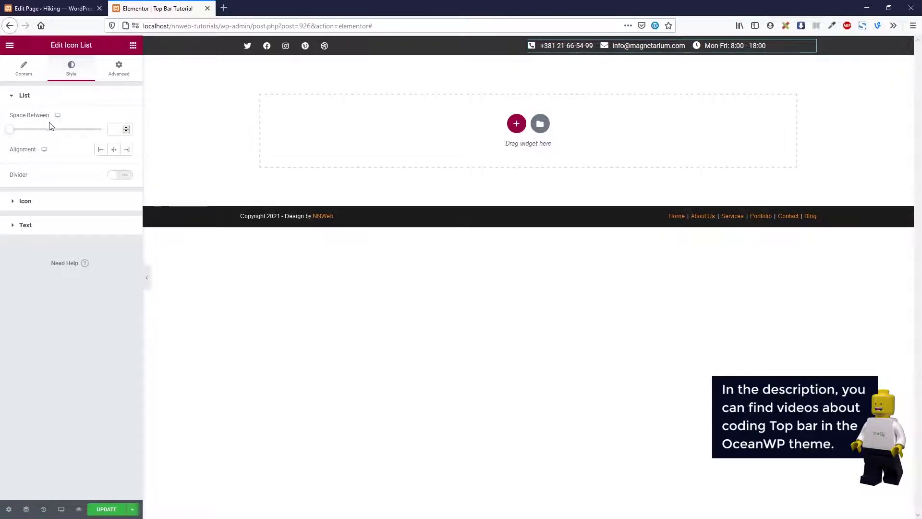
click(121, 175)
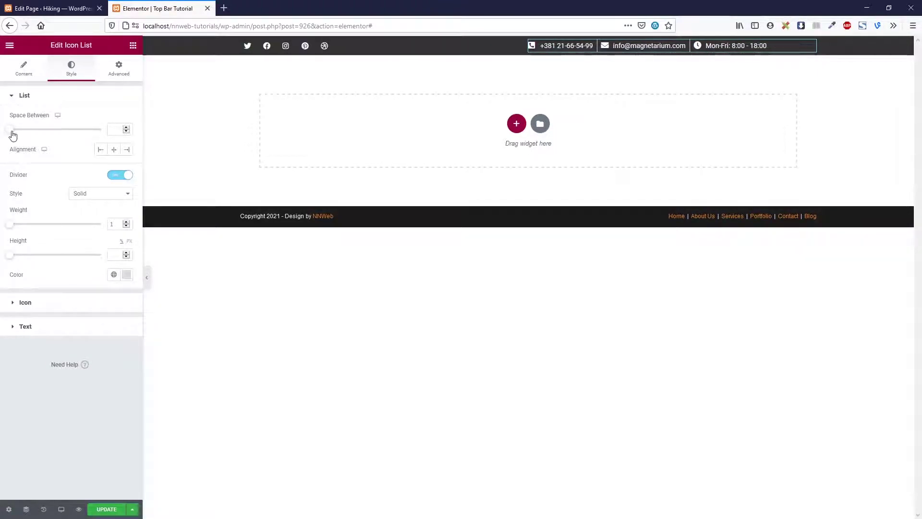
drag(12, 132, 68, 138)
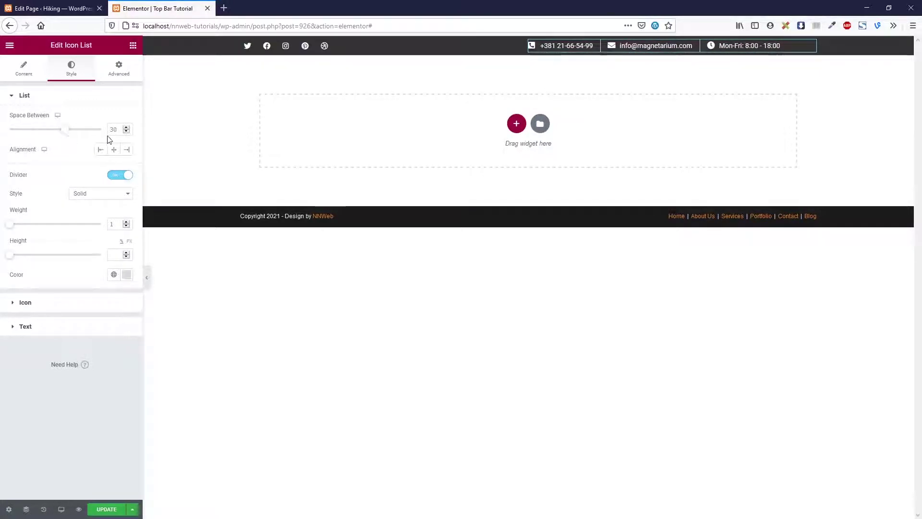
click(75, 308)
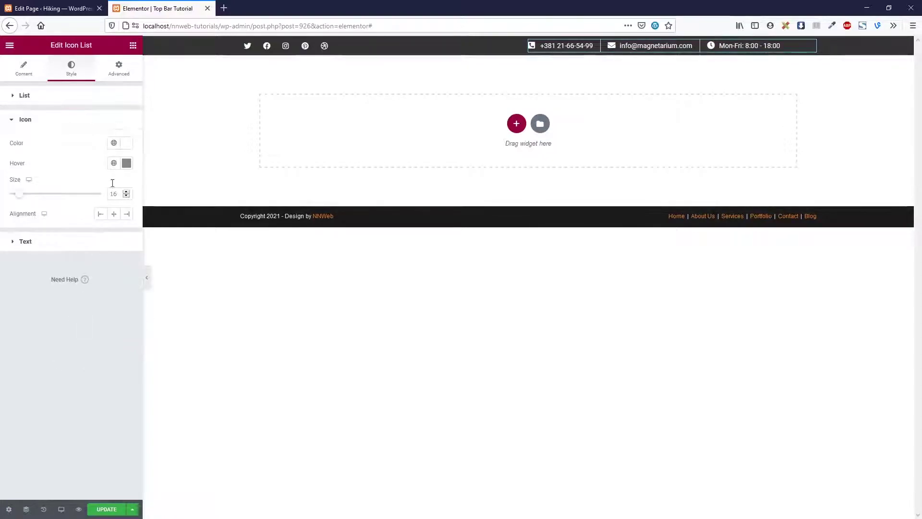
click(114, 214)
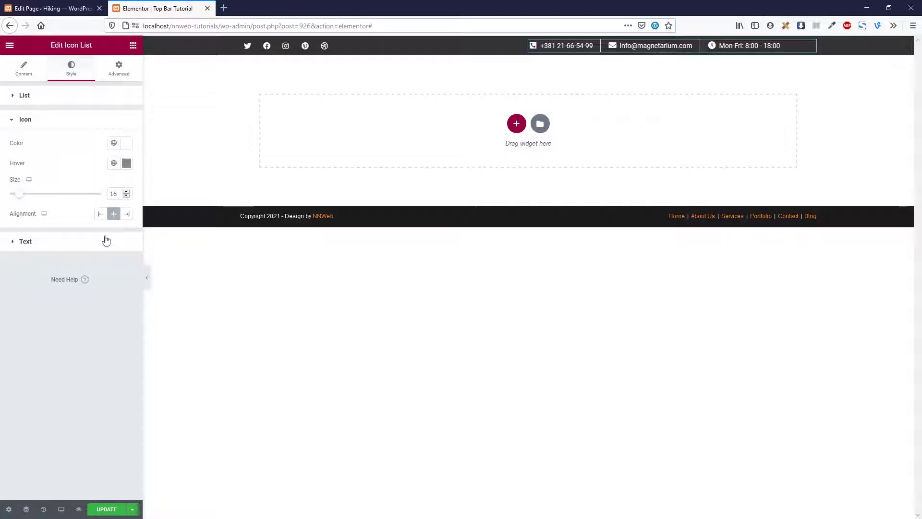
click(92, 247)
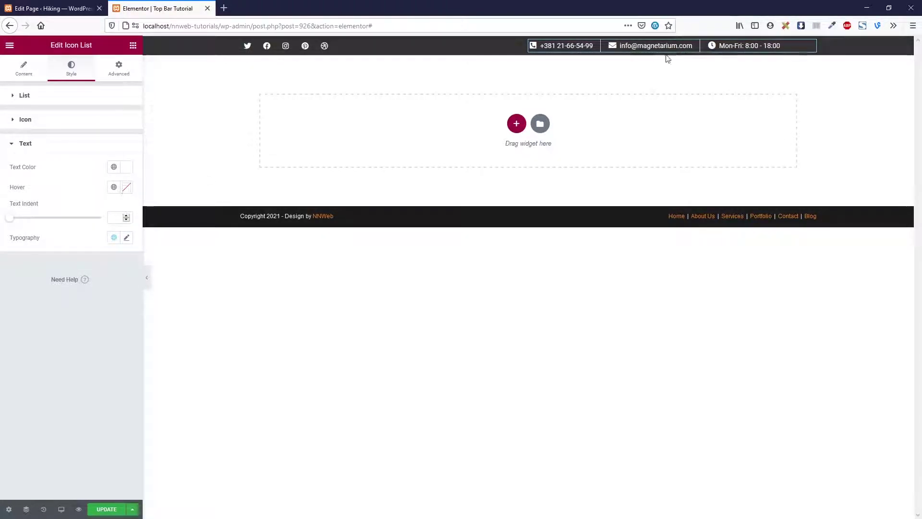
click(127, 188)
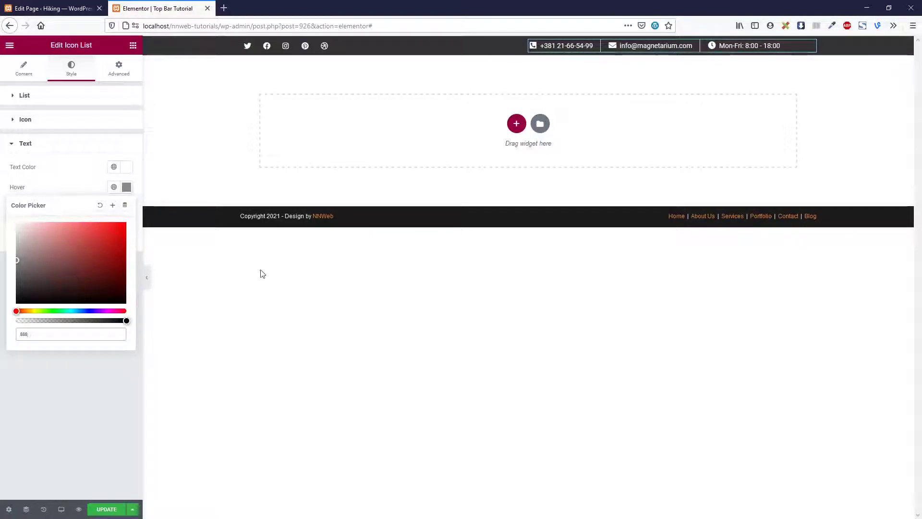
Give the contact text a #888 hover colour, set its font to Montserrat, and save
text(888)
click(644, 57)
click(126, 237)
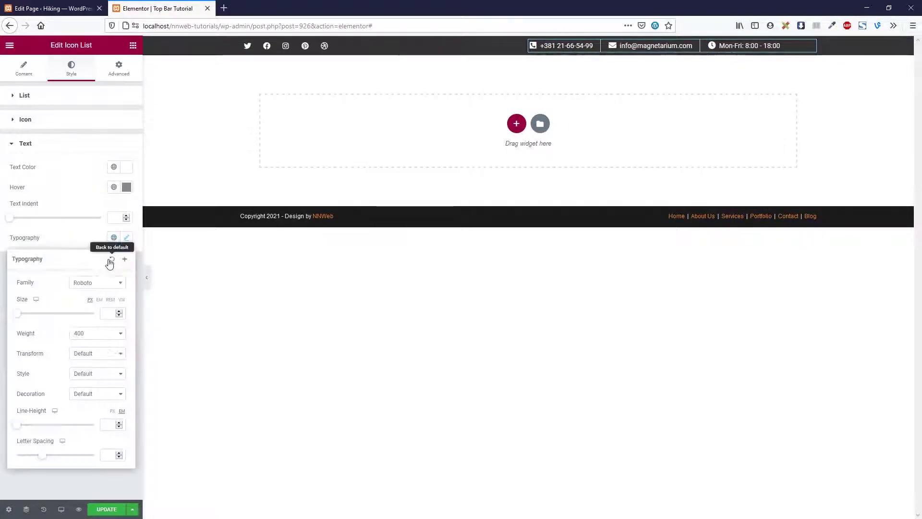
click(100, 287)
text(mont)
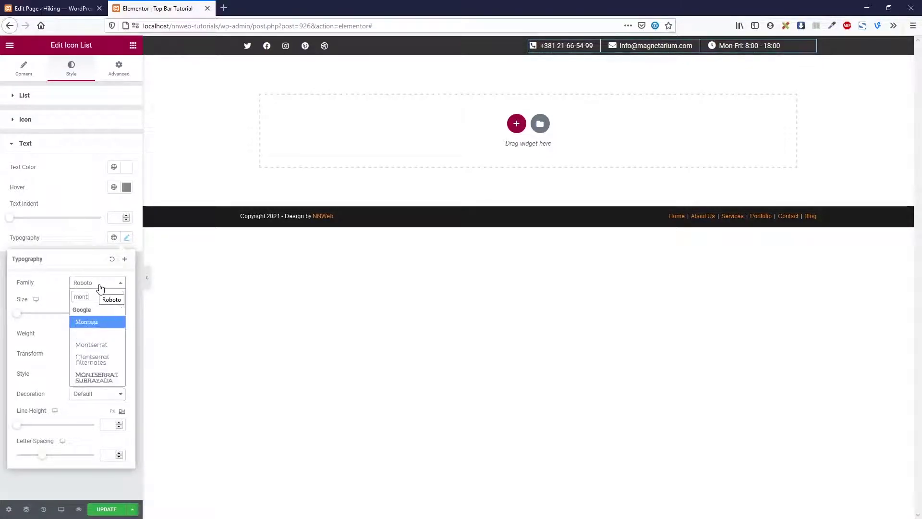
click(101, 345)
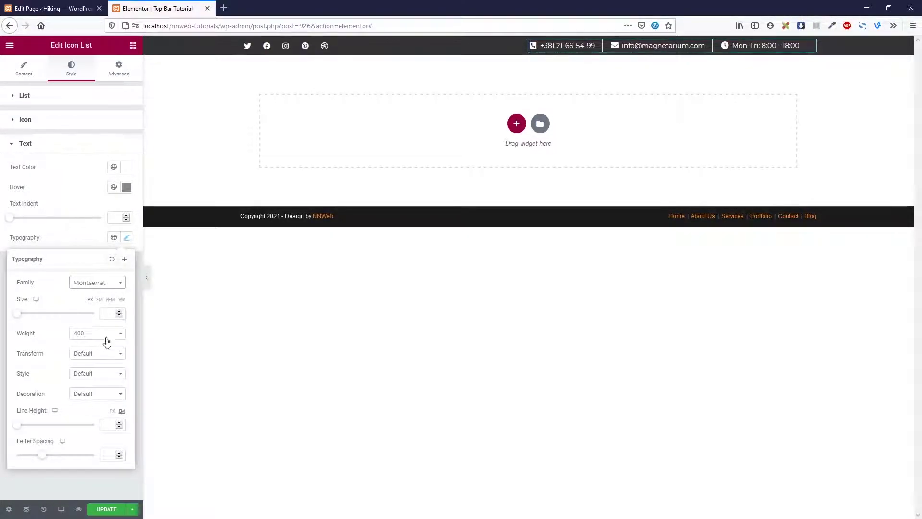
click(77, 239)
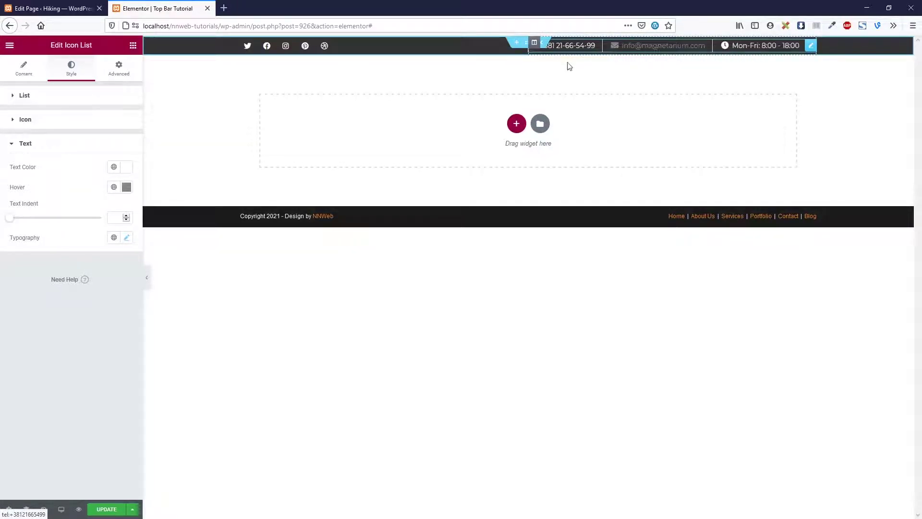
click(110, 509)
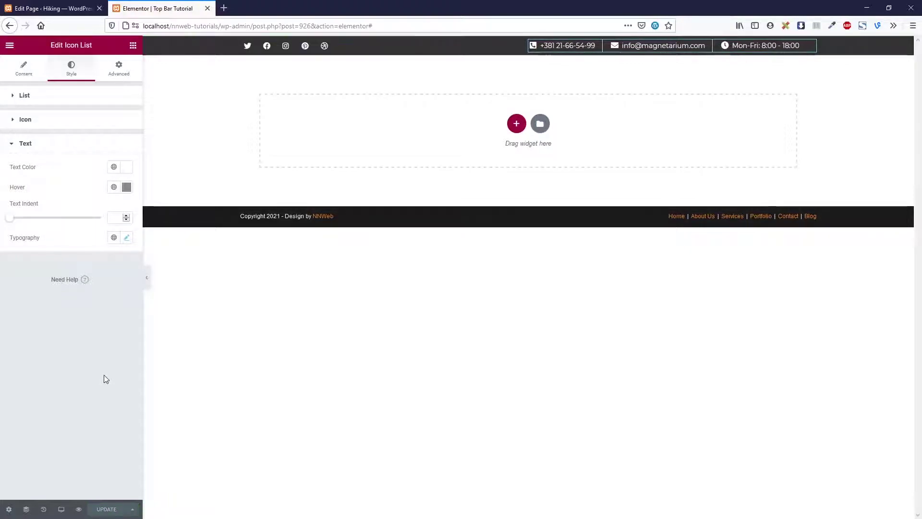
Go from the page editor to the Pages list and open Appearance > Customize
click(54, 9)
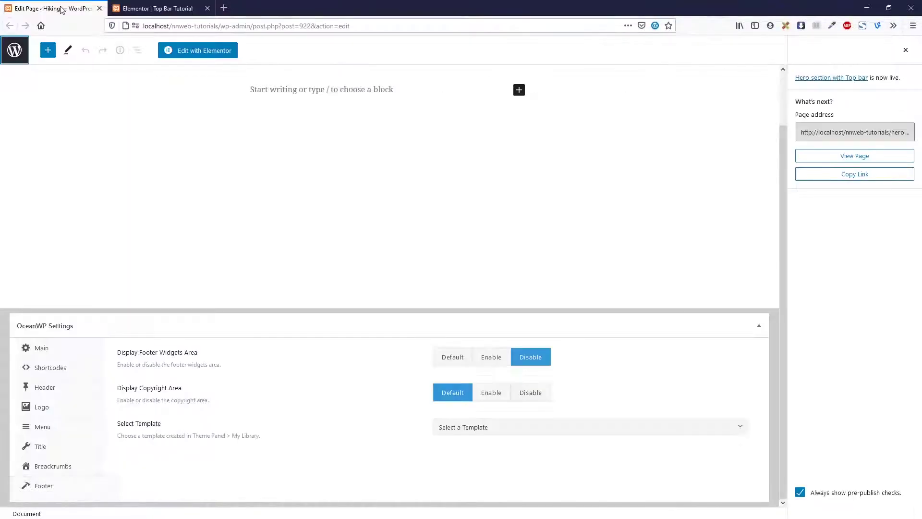
click(16, 53)
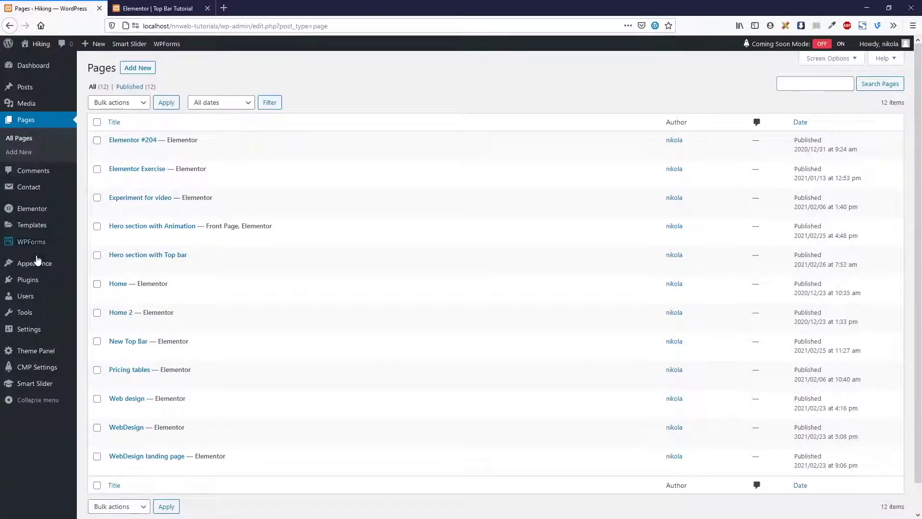
mouse_move(39, 269)
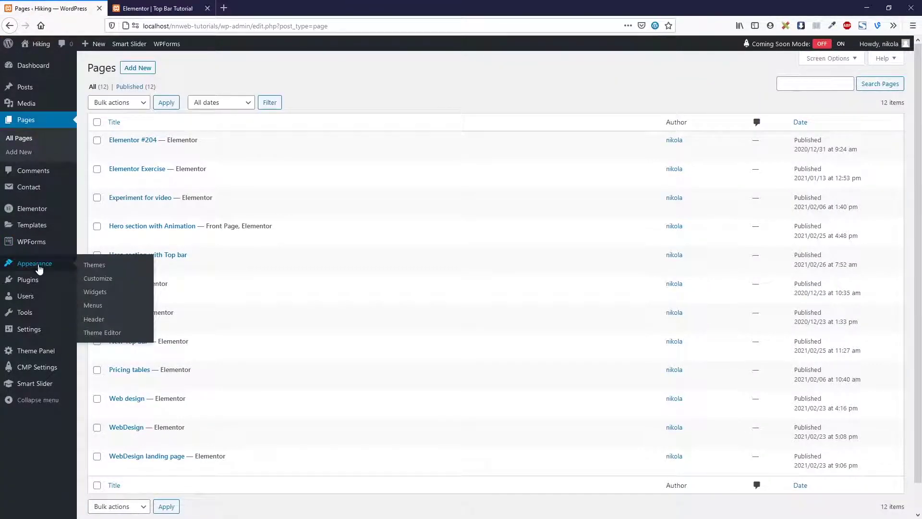
click(96, 283)
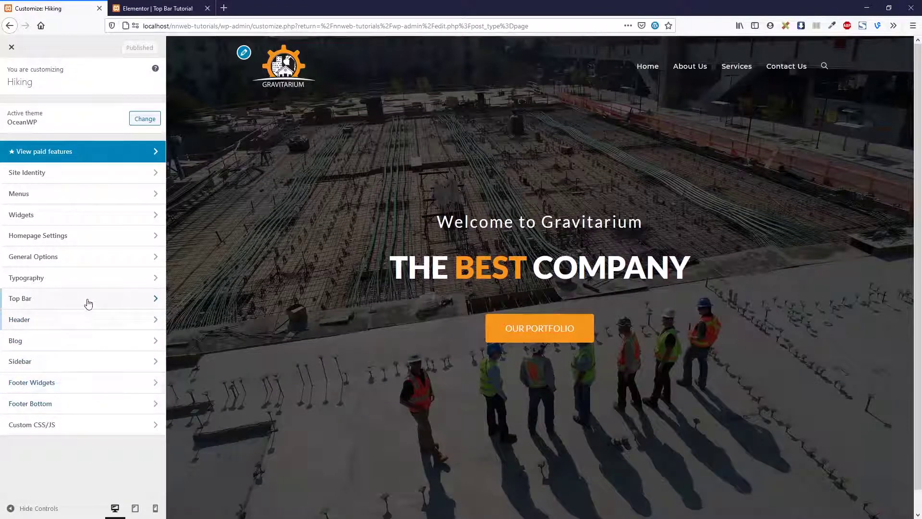
Choose 'Hero section with Top bar' as the static homepage in Homepage Settings and publish
click(67, 235)
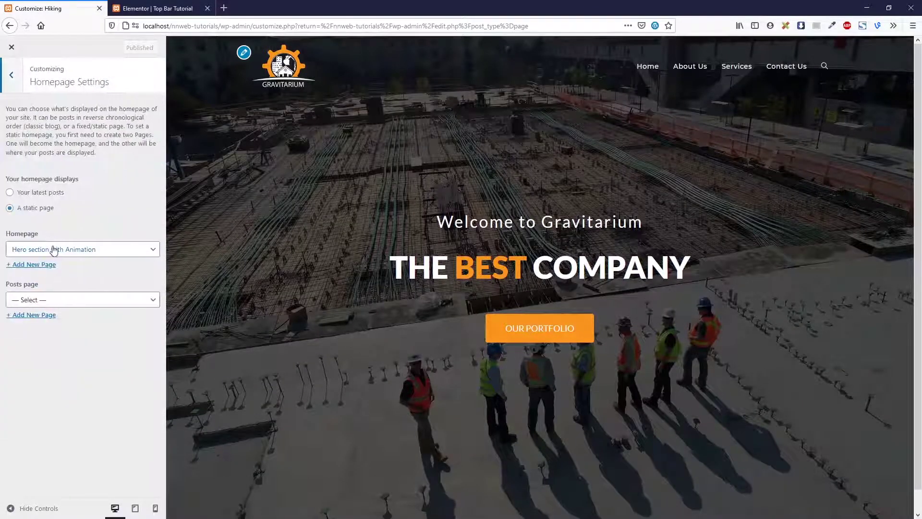
click(54, 250)
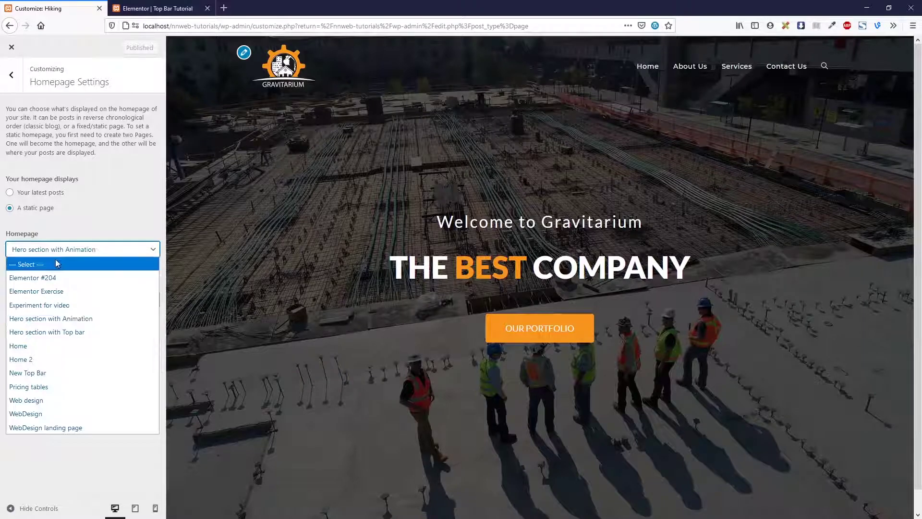
click(91, 333)
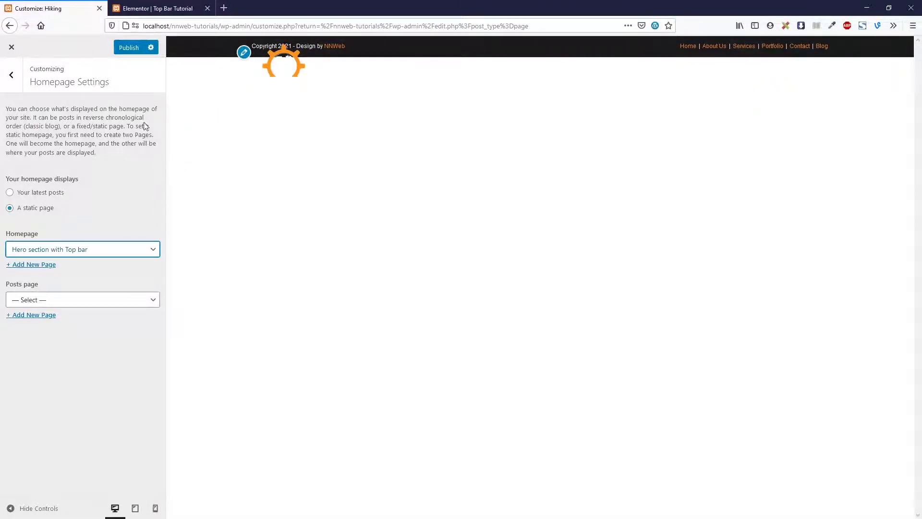
click(129, 48)
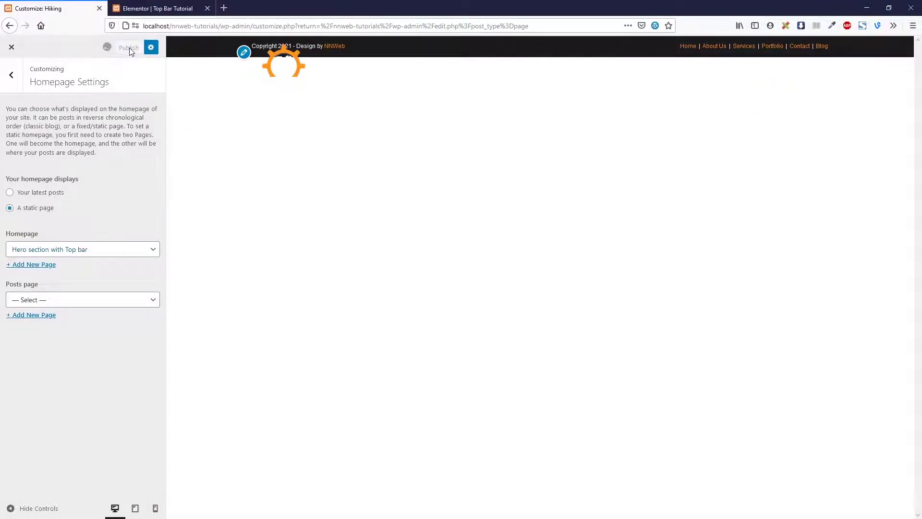
click(153, 8)
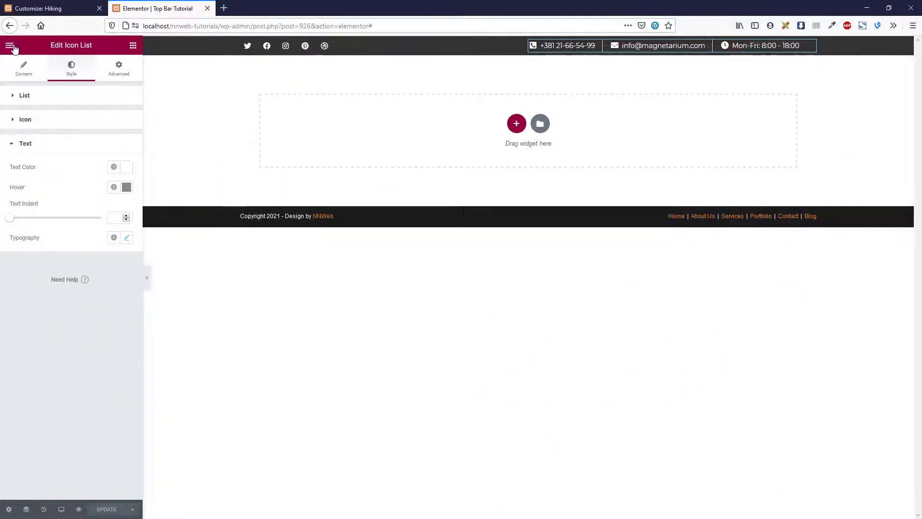
key(ctrl+Tab)
Set 'Top Bar Tutorial' as the Top Bar content template and publish it
click(15, 79)
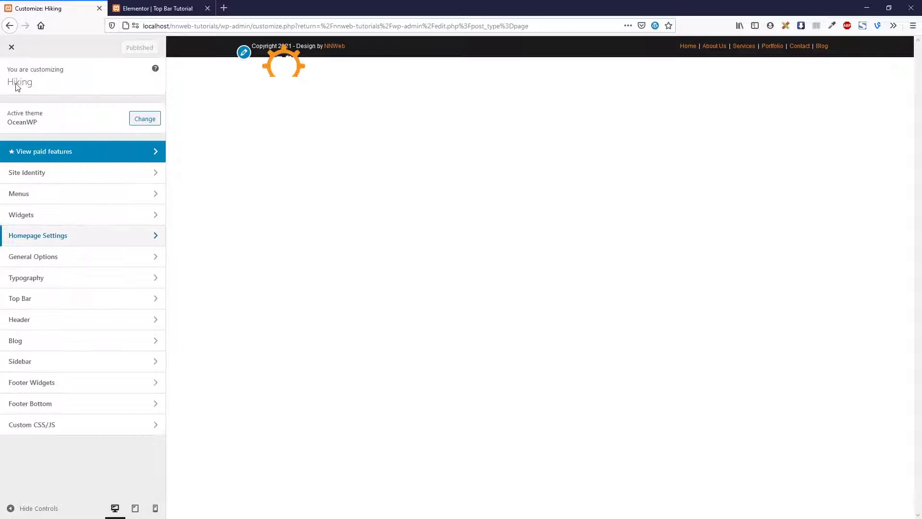
click(46, 298)
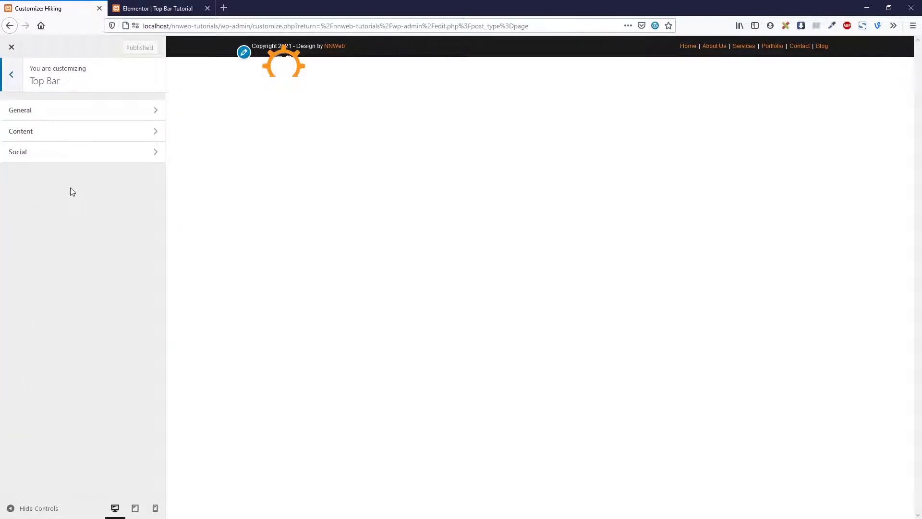
click(72, 132)
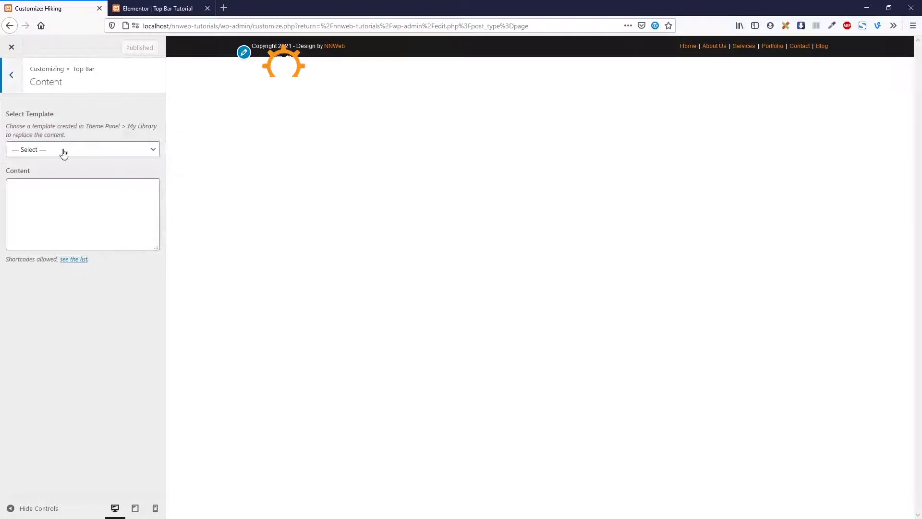
click(62, 150)
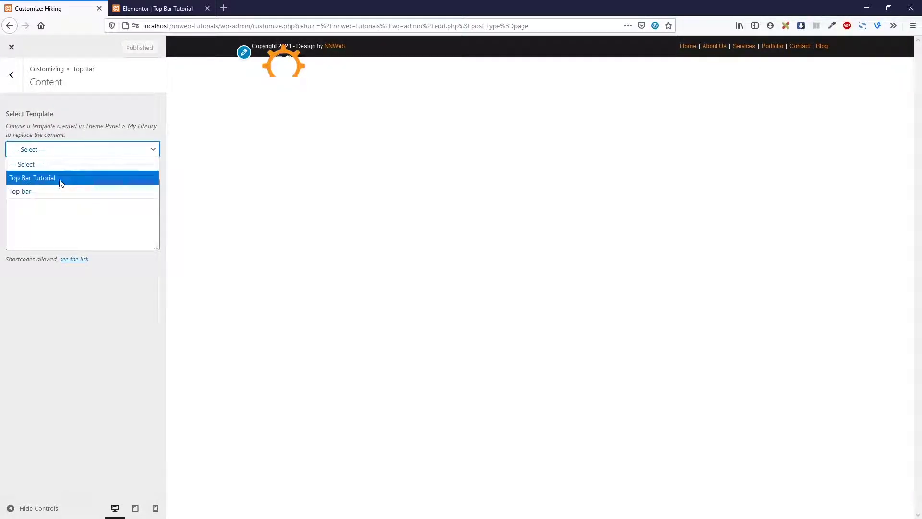
click(61, 178)
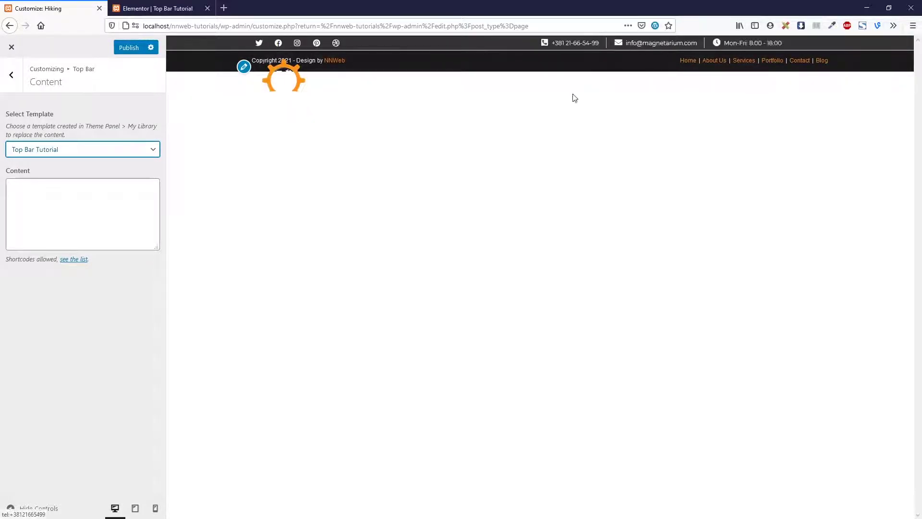
click(127, 50)
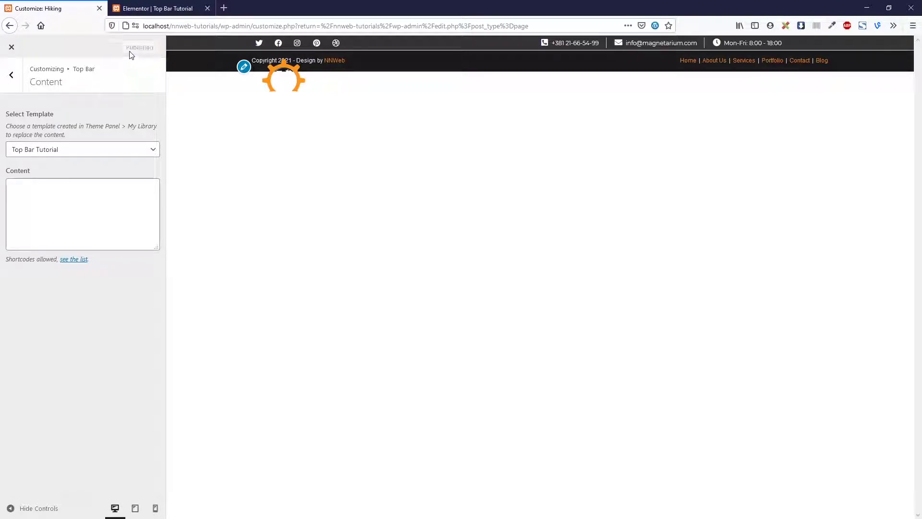
click(144, 8)
click(48, 8)
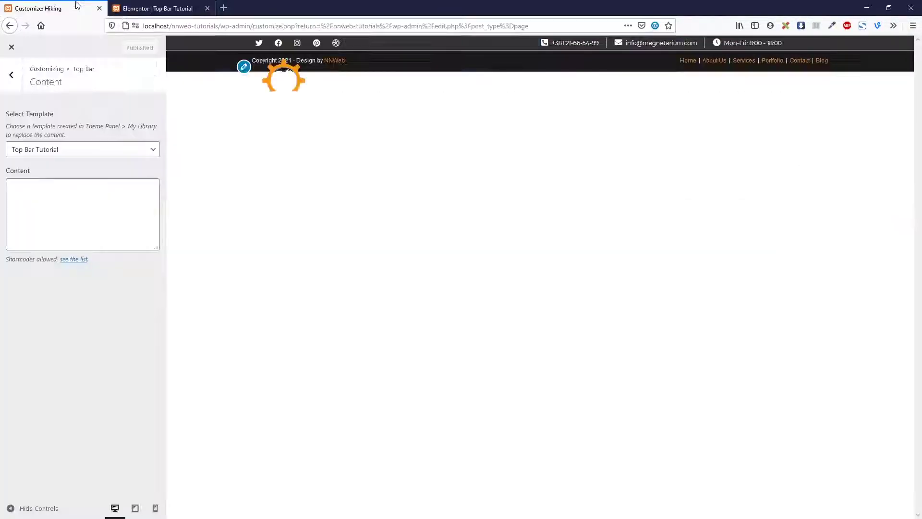
click(159, 8)
Exit Elementor to the dashboard and edit 'Hero section with Top bar' with Elementor
click(9, 46)
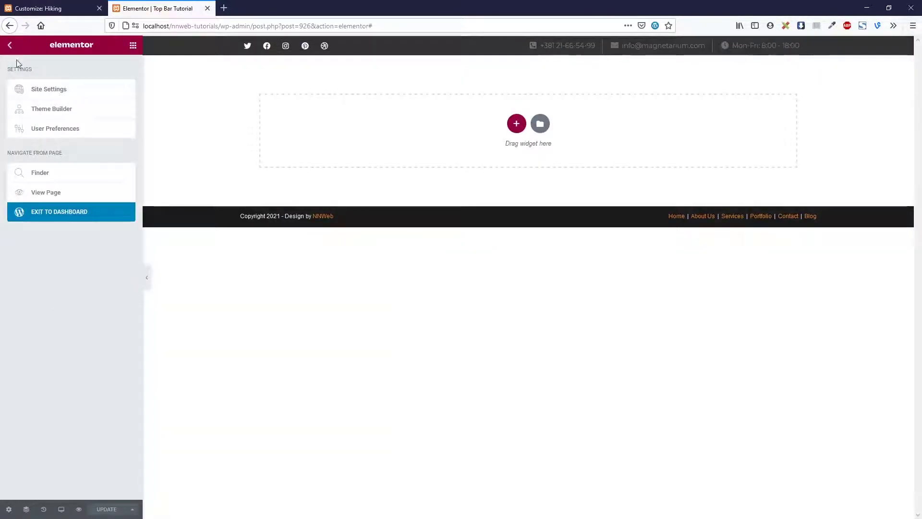
click(57, 212)
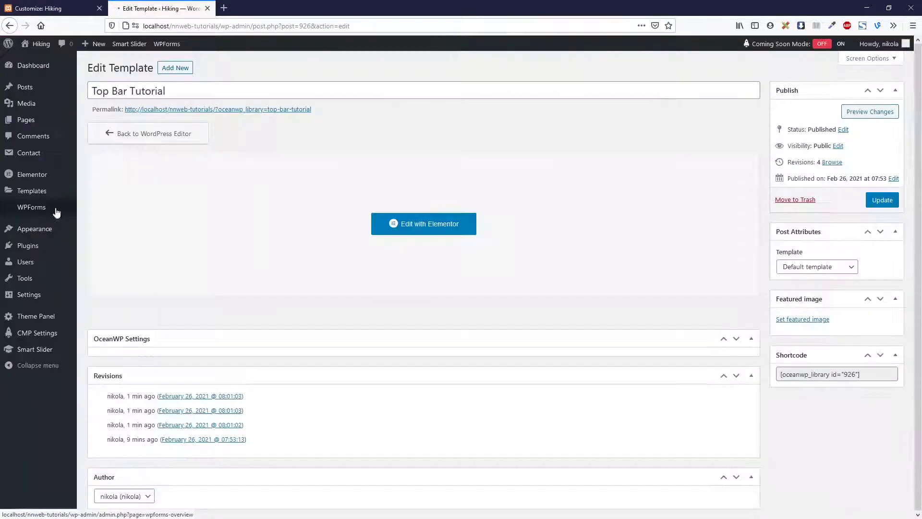
click(36, 125)
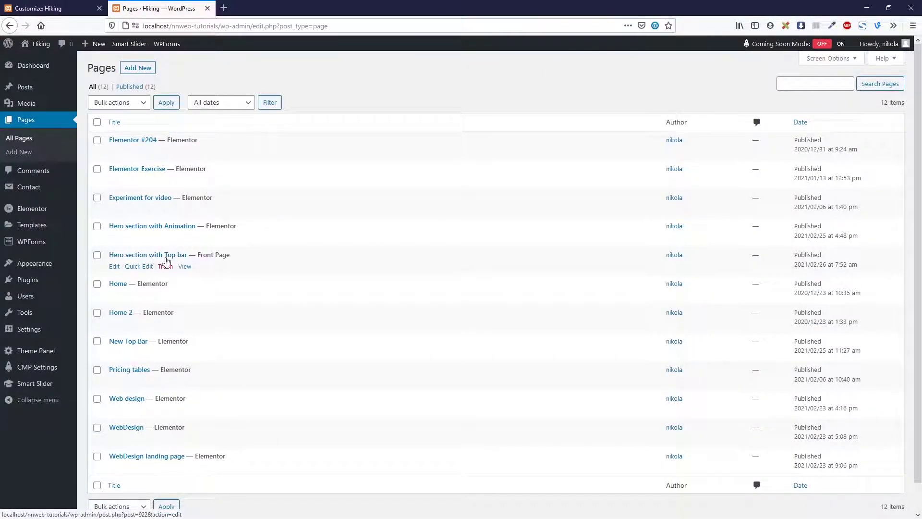
click(115, 268)
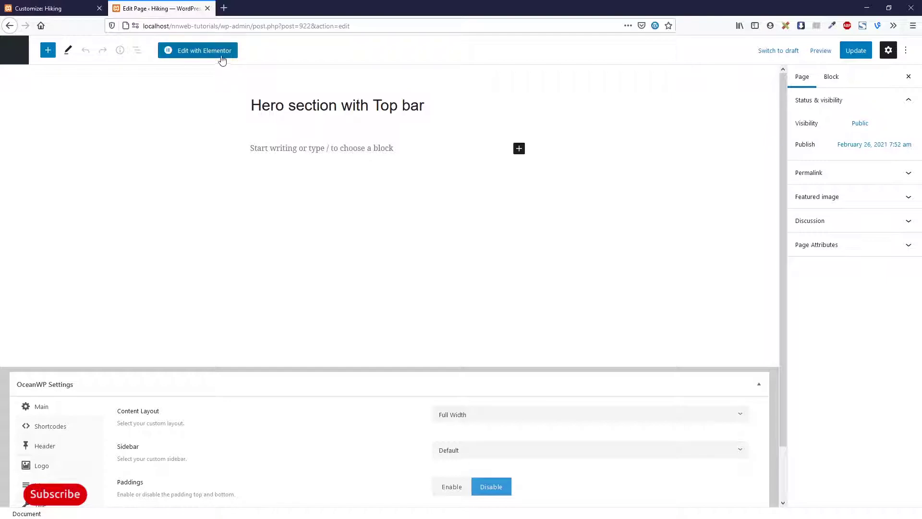
click(222, 53)
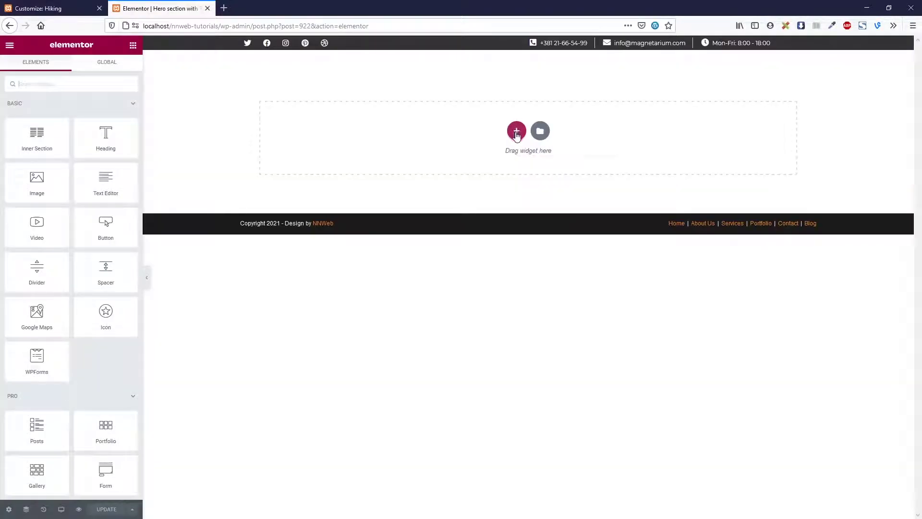
Add a new single-column section to the Elementor page
click(516, 134)
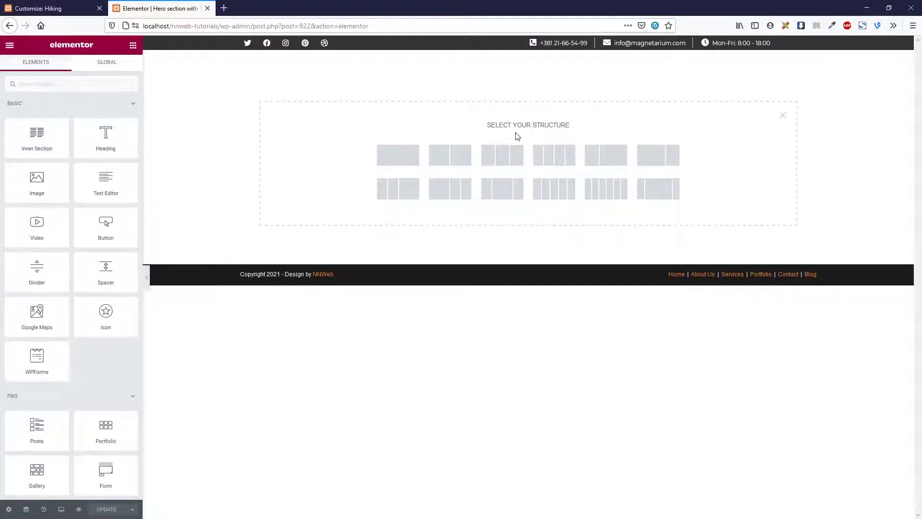
click(64, 10)
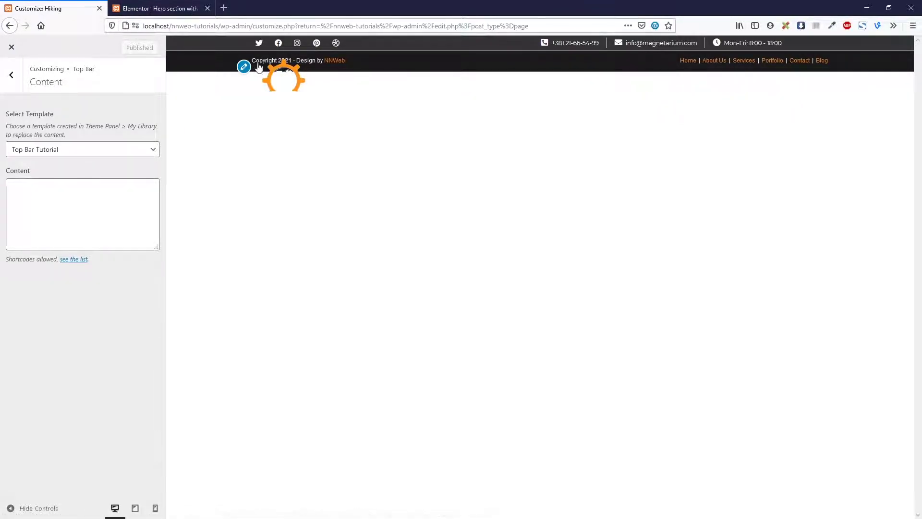
click(172, 9)
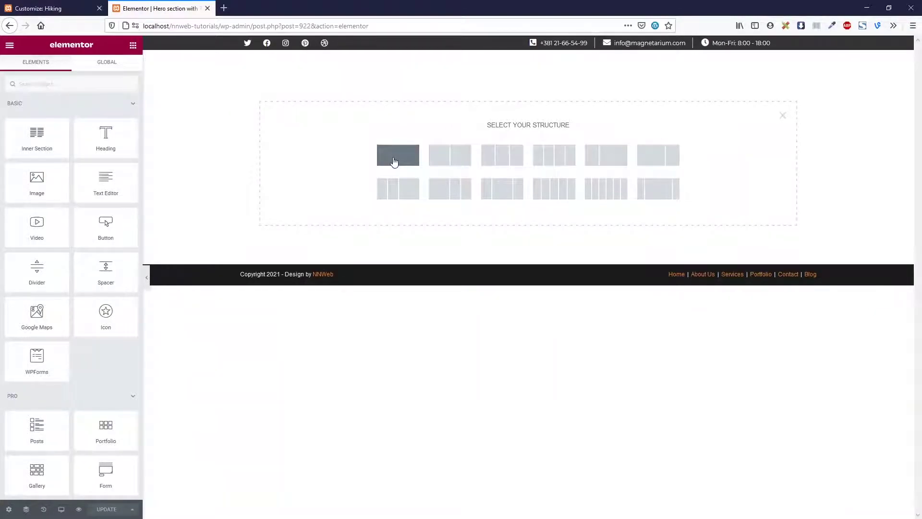
click(394, 162)
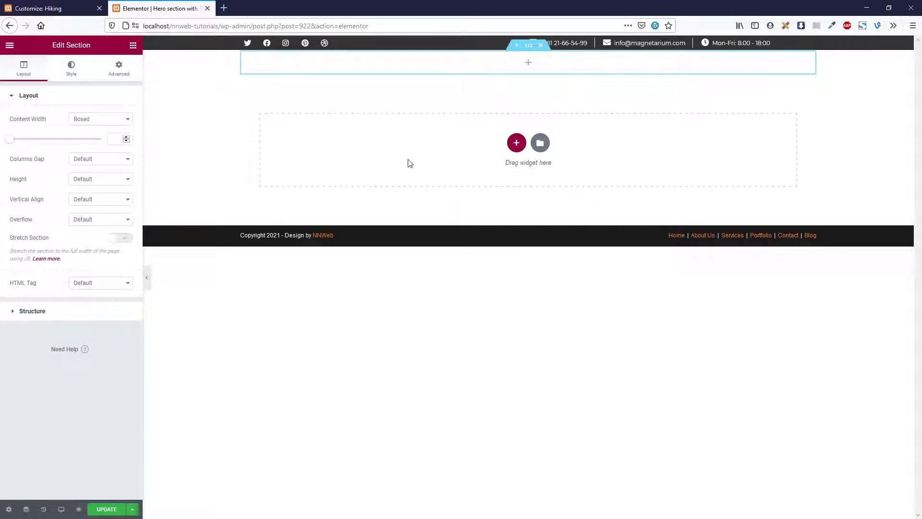
Make the section Full Width with No Gap between columns and Fit To Screen height
click(120, 115)
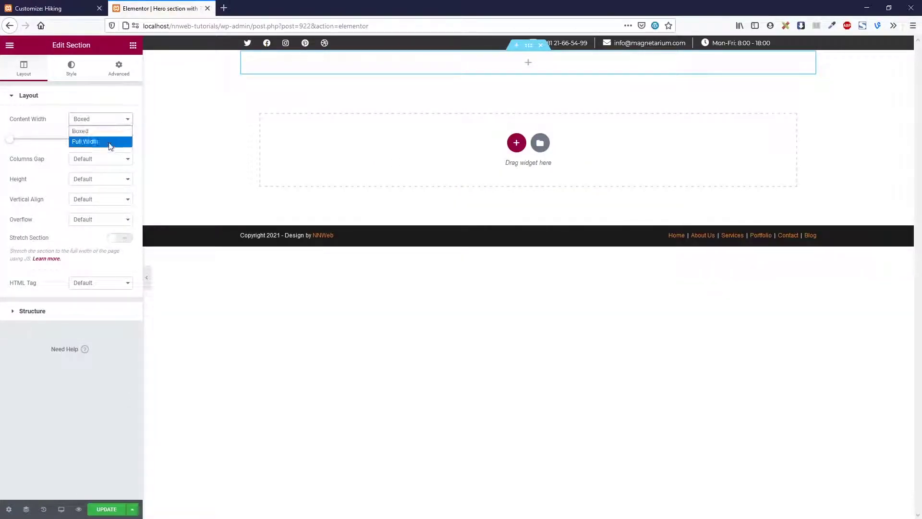
click(109, 141)
click(116, 141)
click(118, 161)
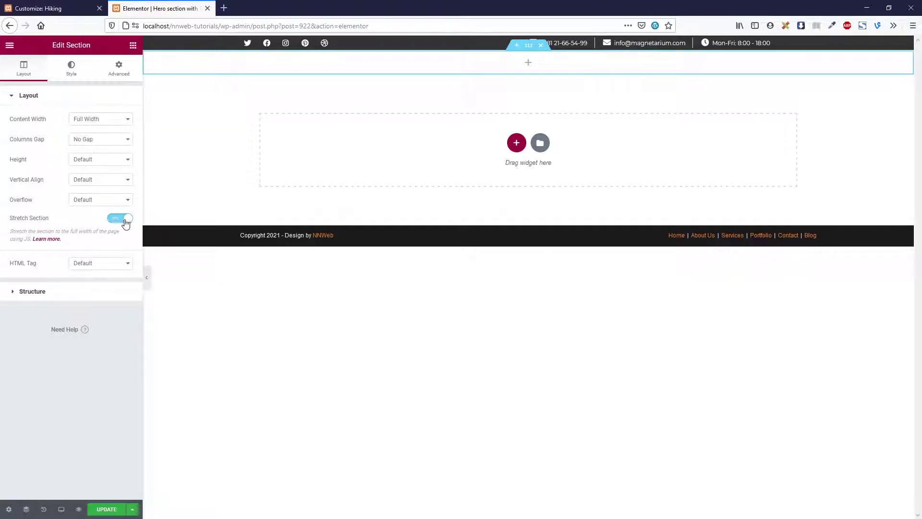
click(104, 166)
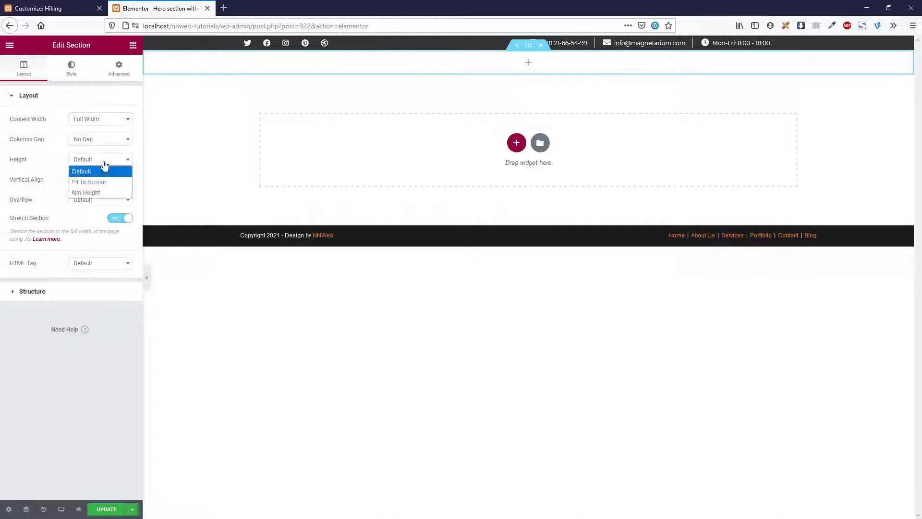
click(102, 184)
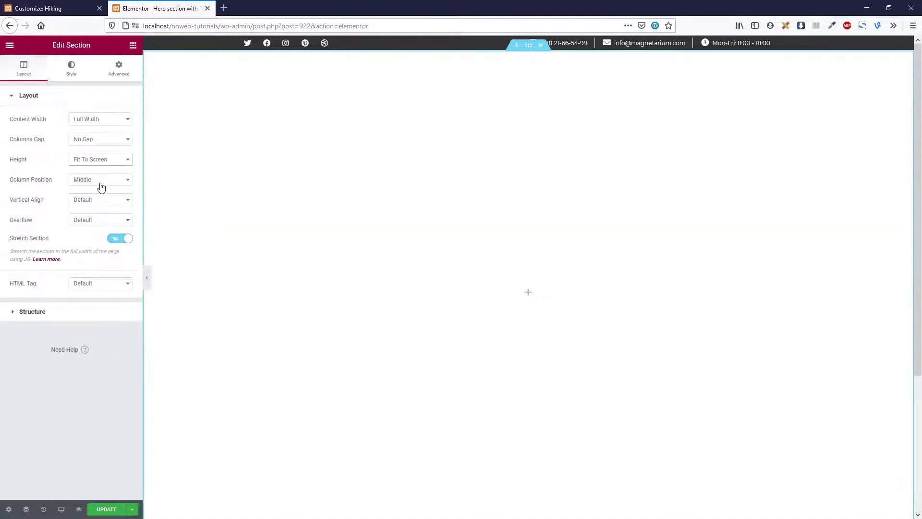
Set a Classic section background using the construction-site photo from the Media Library
click(71, 68)
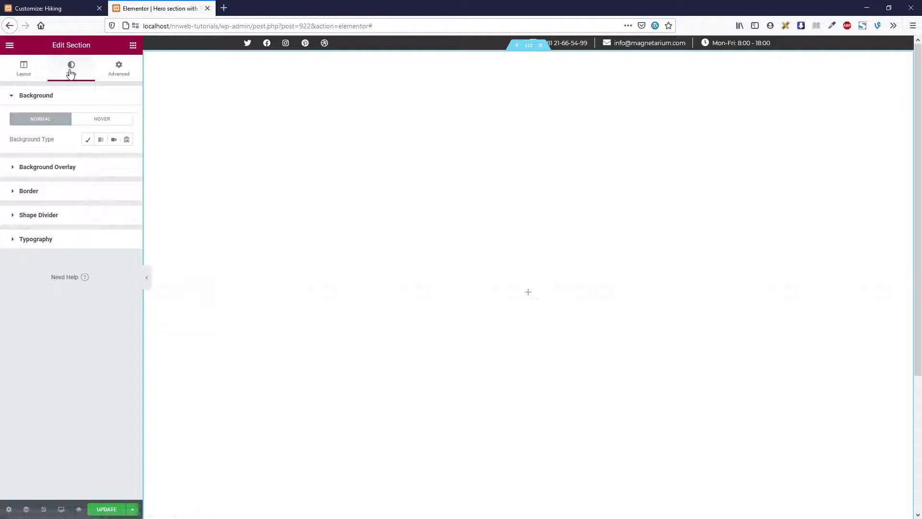
click(88, 142)
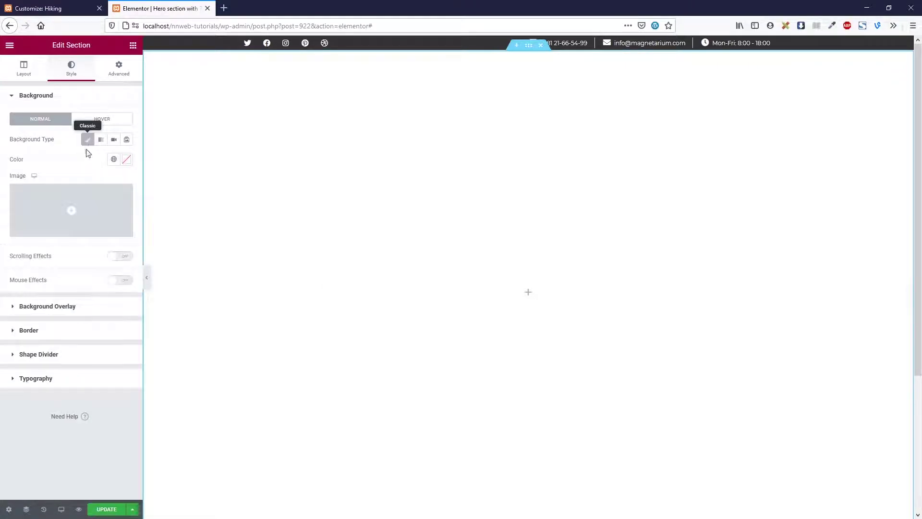
click(83, 186)
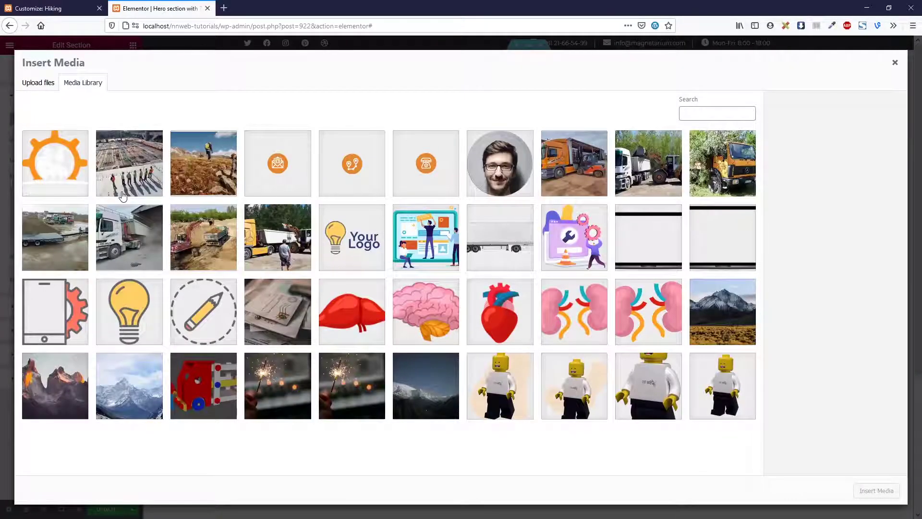
click(142, 180)
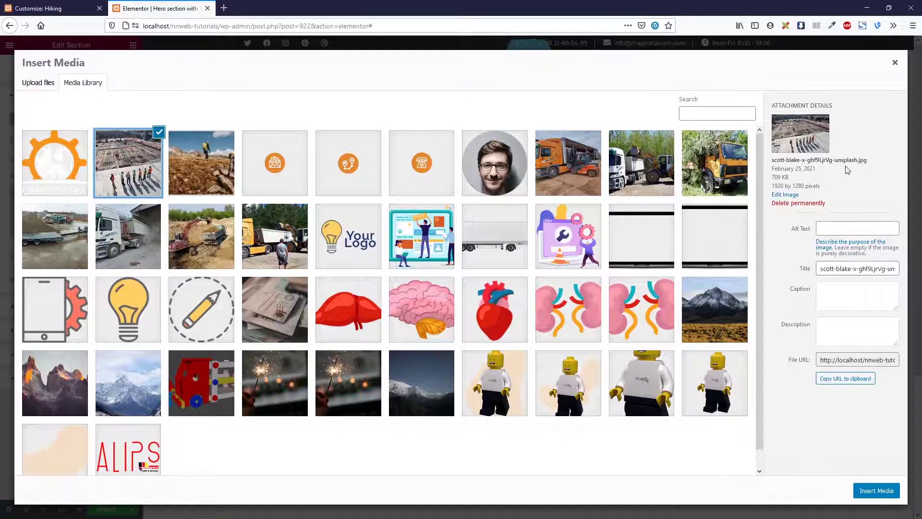
click(876, 490)
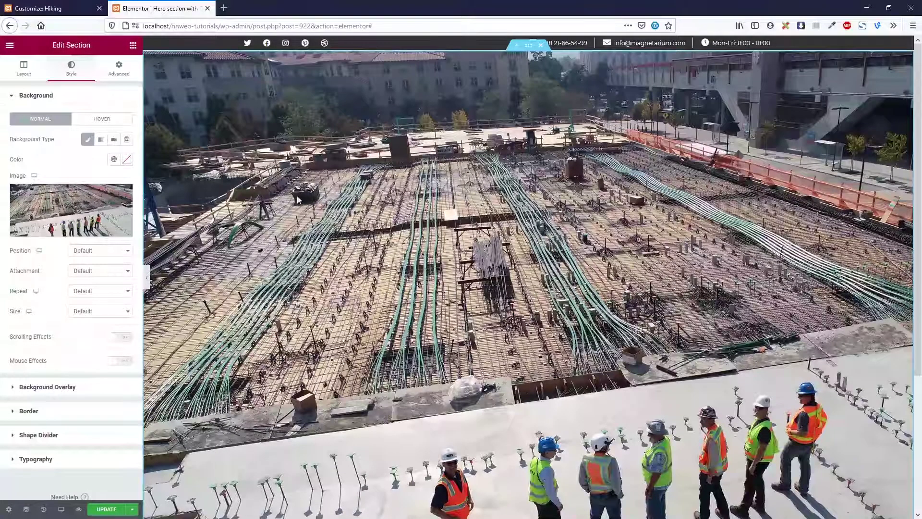
Set the background to Center Center position, No-repeat and Cover size
click(106, 250)
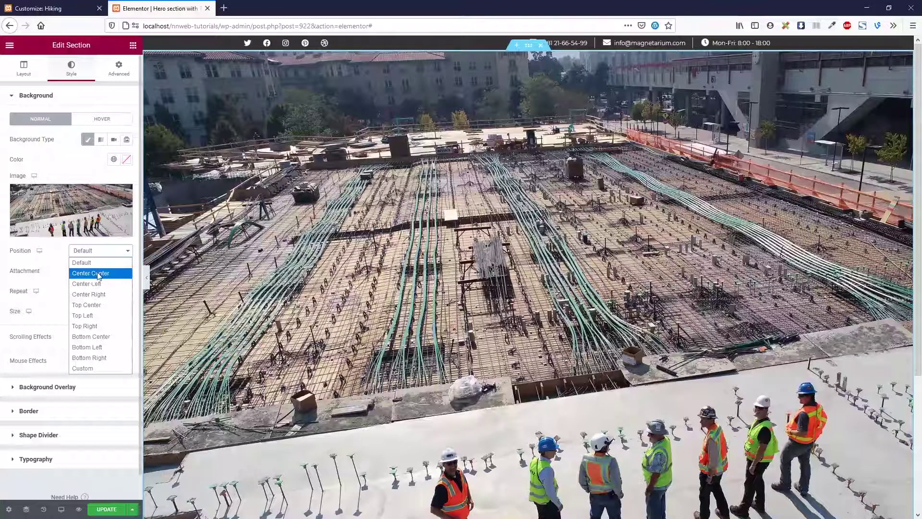
click(98, 273)
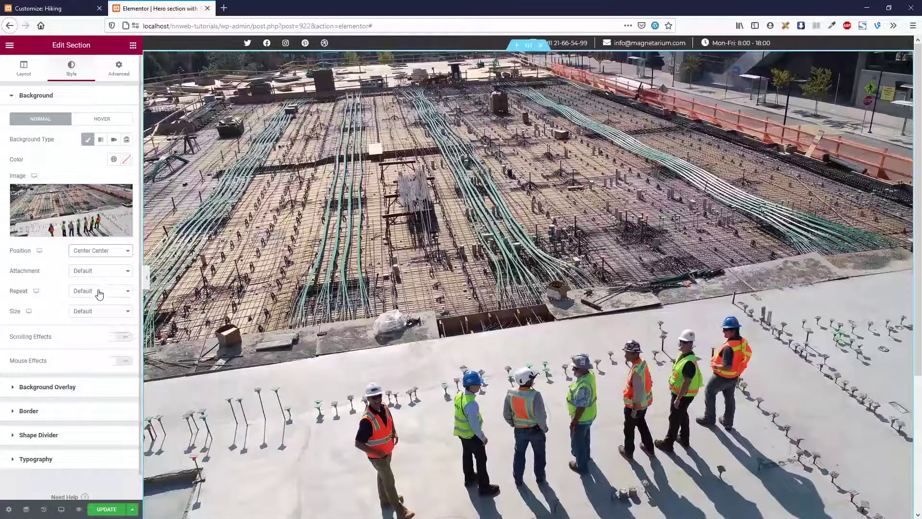
click(99, 291)
click(101, 313)
click(103, 312)
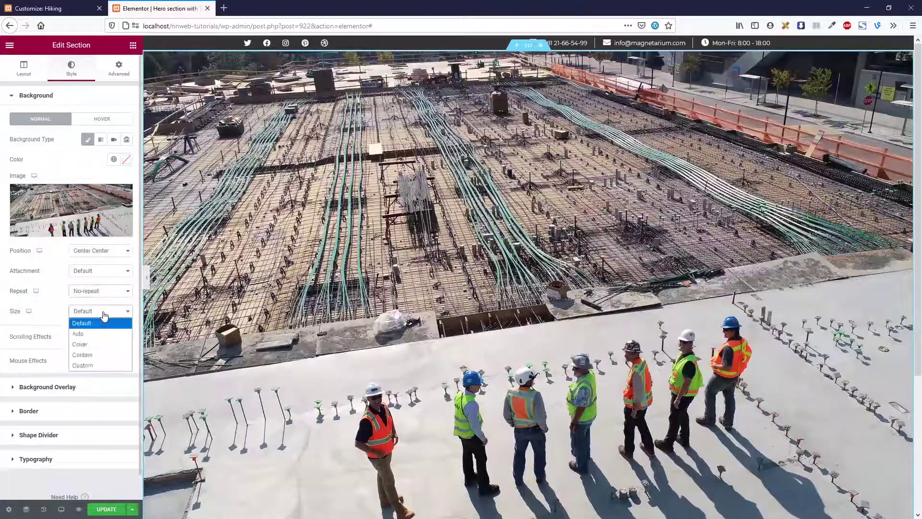
click(105, 345)
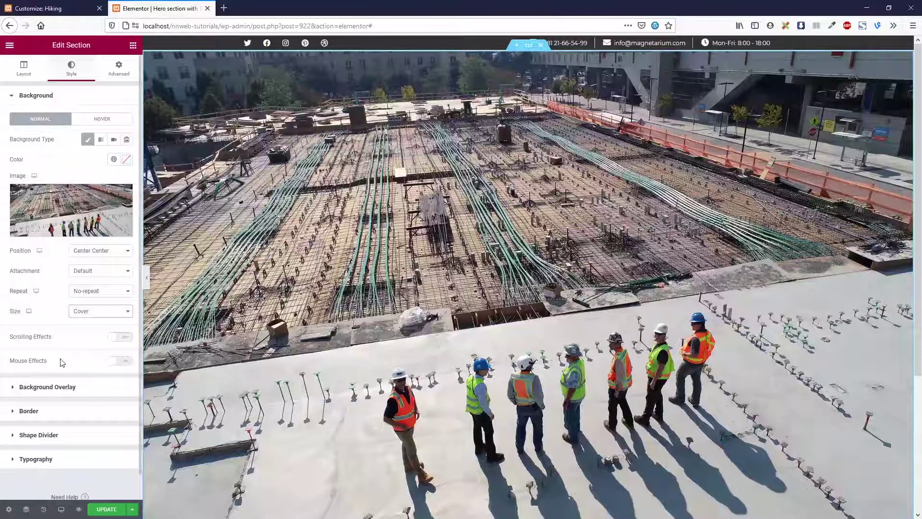
Add a Classic black (#000000) background overlay at 0.65 opacity over the photo
click(73, 388)
click(113, 163)
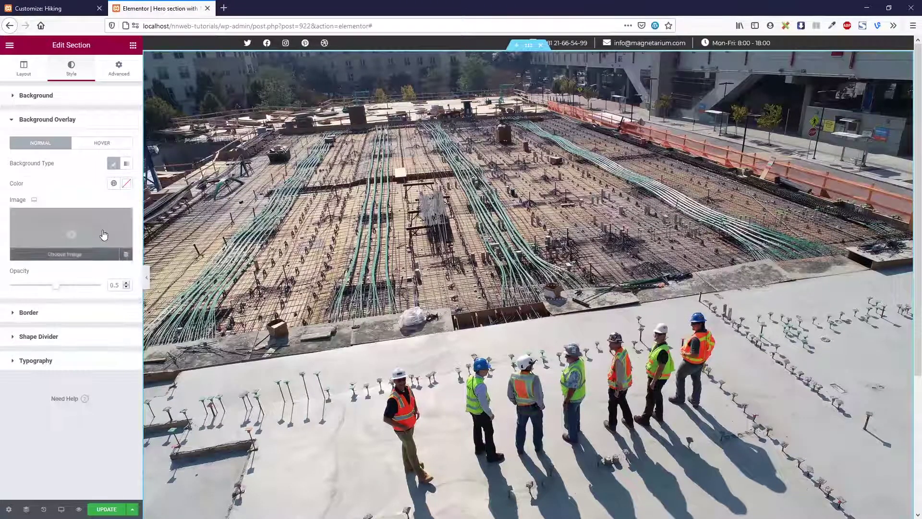
click(103, 235)
click(906, 63)
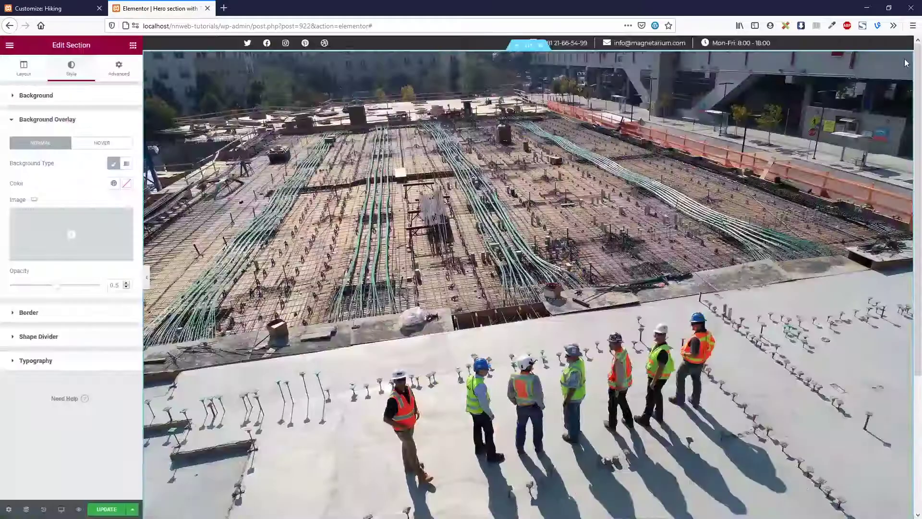
click(126, 183)
drag(29, 289, 2, 313)
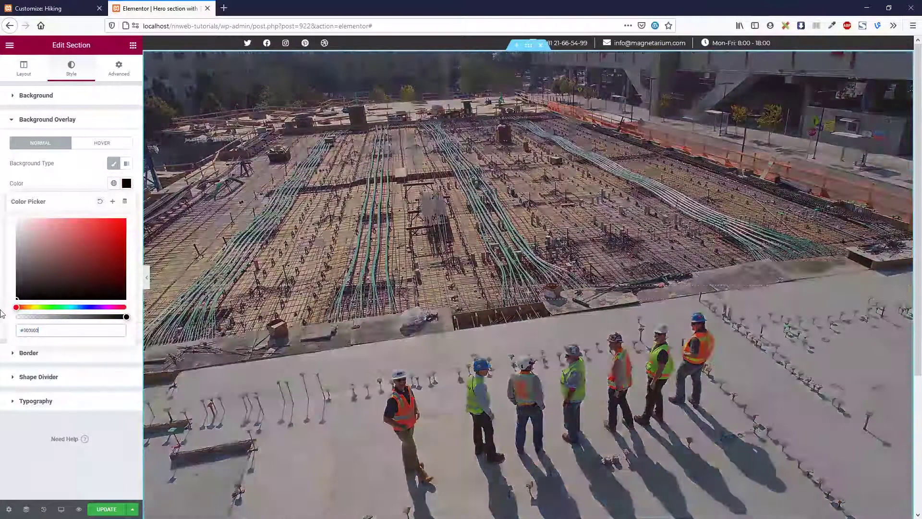
click(85, 179)
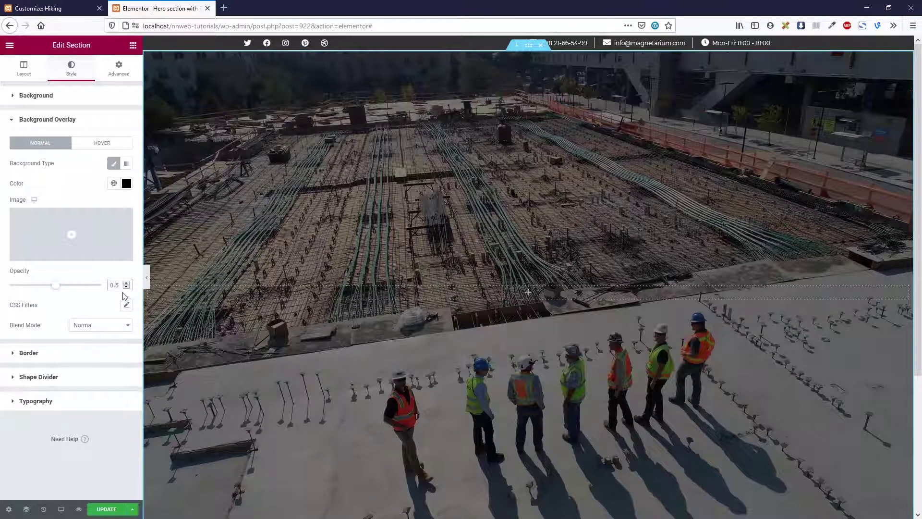
key(Up)
key(Up)
key(Up)
key(Up)
key(Up)
key(Up)
key(Up)
key(Up)
key(Up)
key(Up)
key(Up)
key(Up)
key(Up)
key(Up)
key(Up)
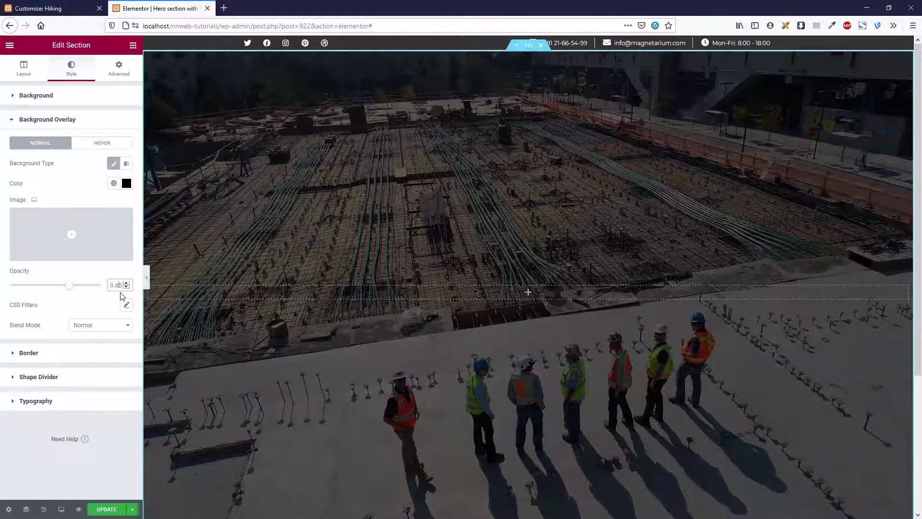
click(135, 47)
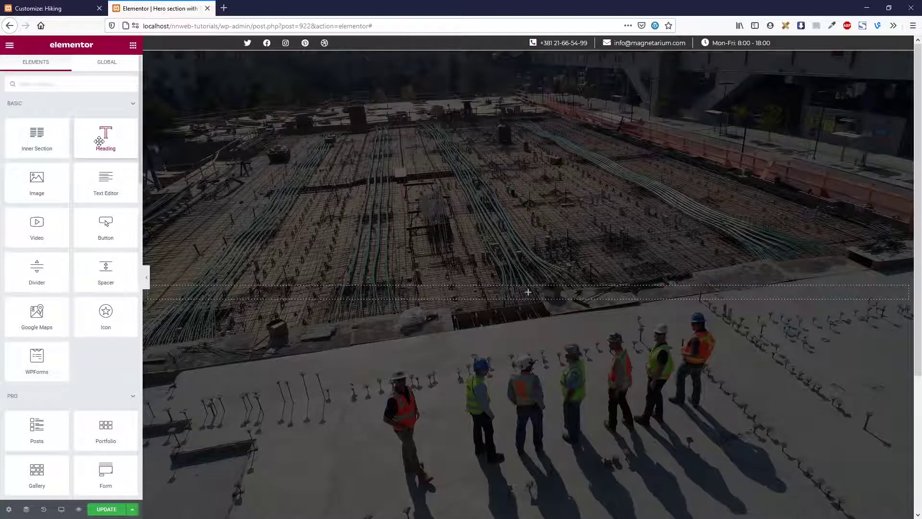
Add a centred heading reading 'Welcome to Graviterium' to the middle of the hero
drag(99, 141, 444, 296)
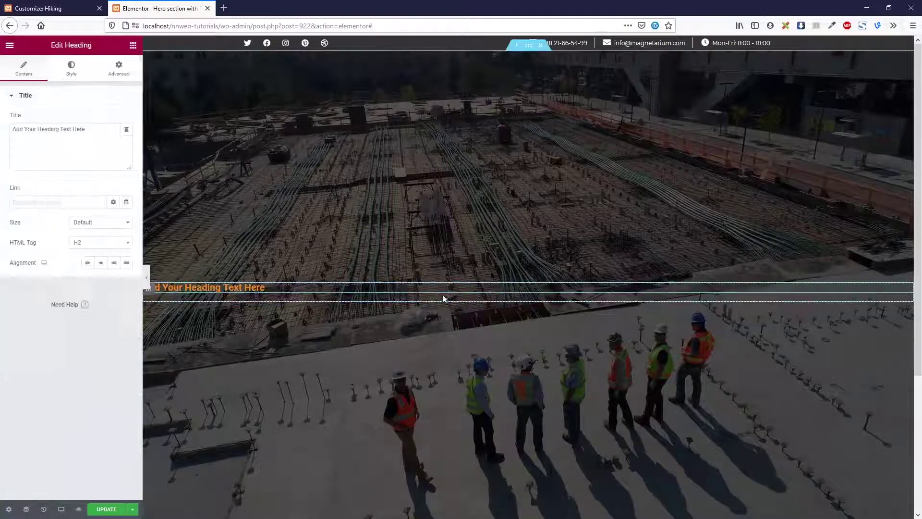
click(91, 136)
key(ctrl+a)
text(Welcom)
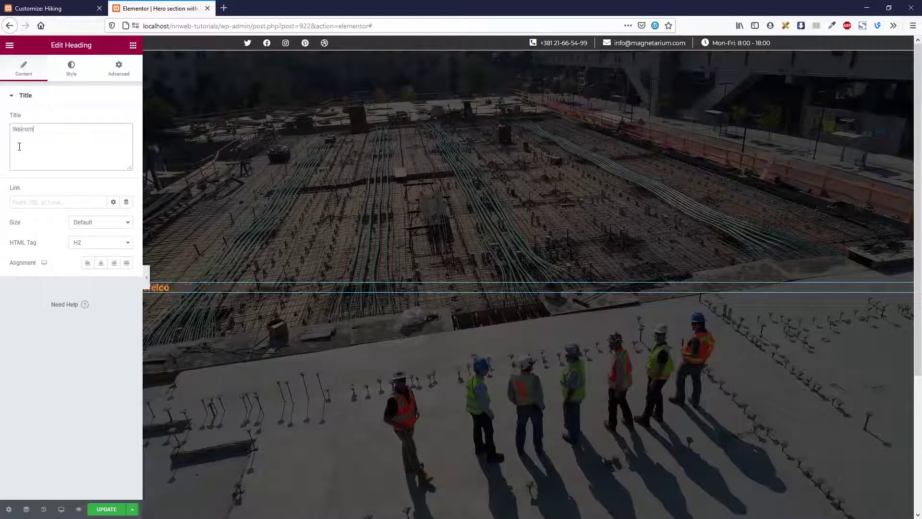
text(e to Graviter)
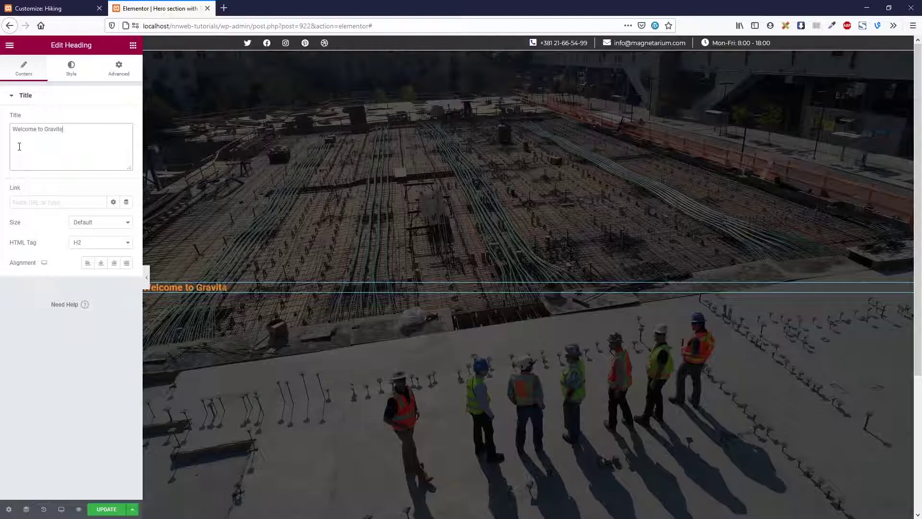
text(ium)
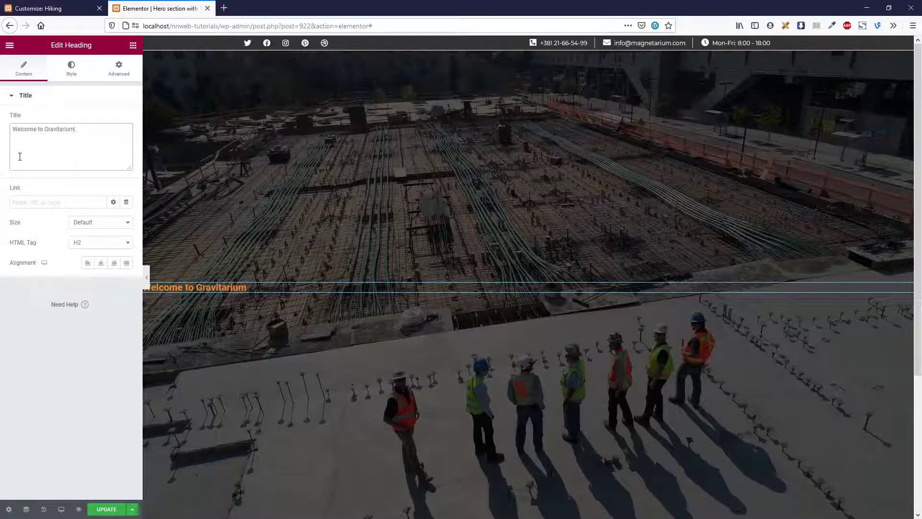
click(73, 76)
click(29, 71)
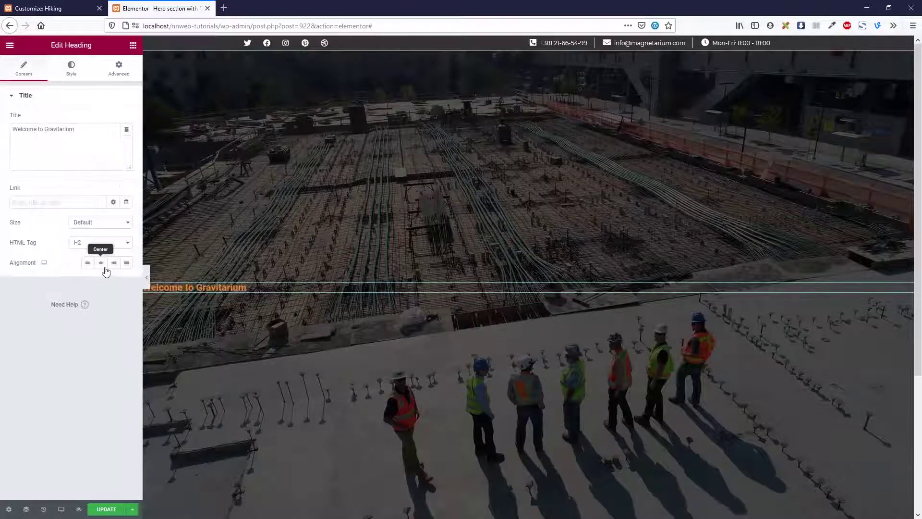
click(105, 268)
Make the heading text white and set its font family to Lato
click(73, 65)
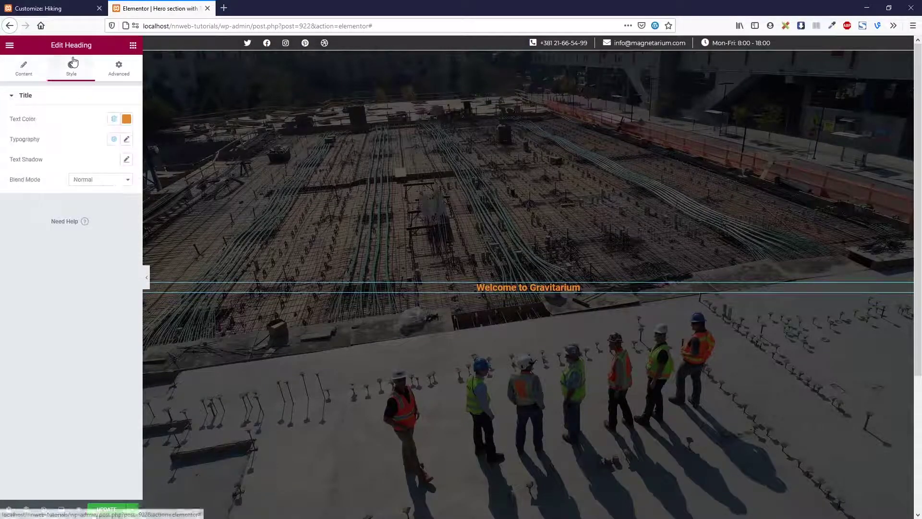
click(127, 119)
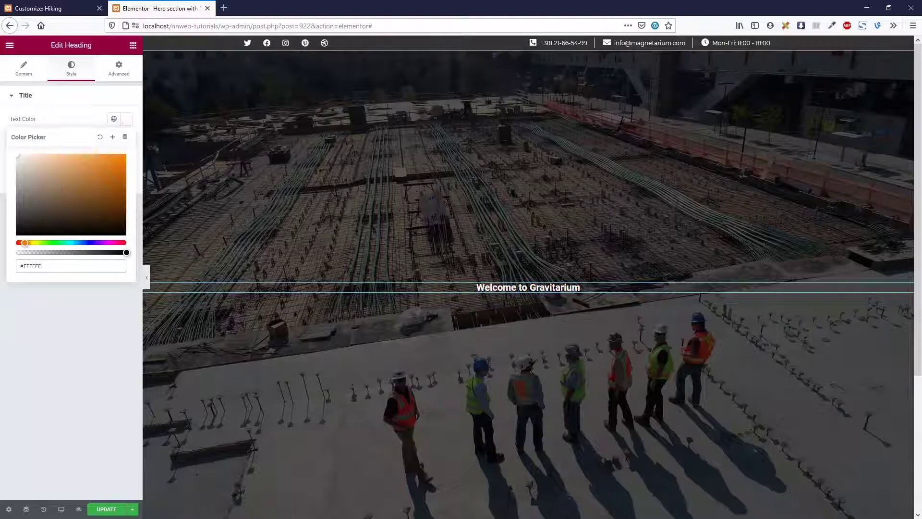
click(101, 315)
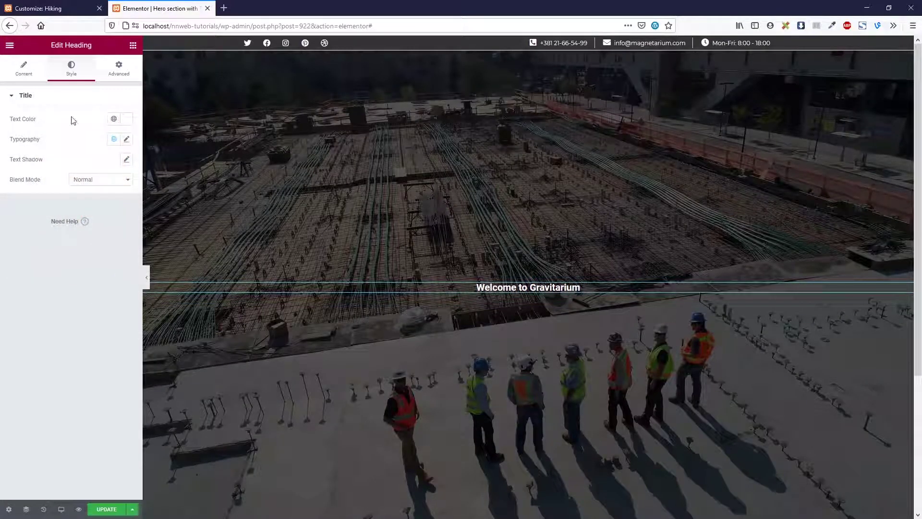
click(127, 139)
click(94, 184)
text(mon)
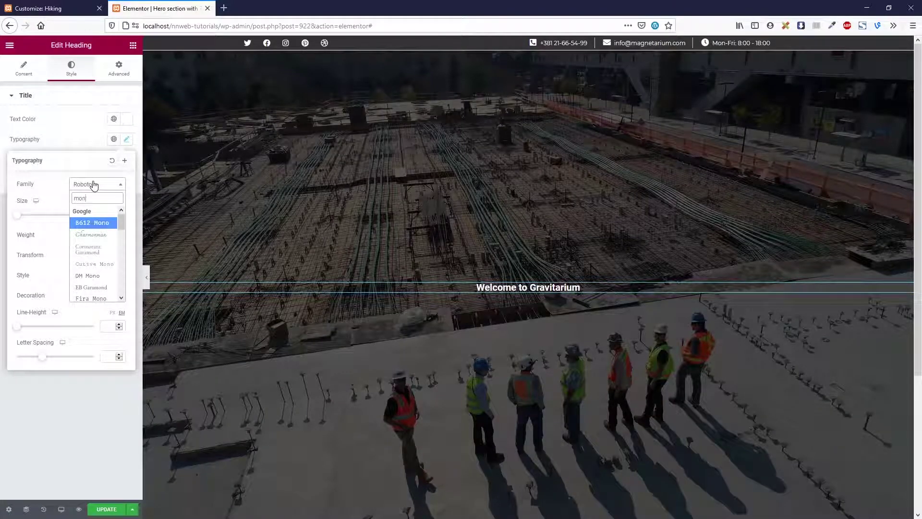
key(BackSpace)
key(BackSpace)
key(BackSpace)
text(lat)
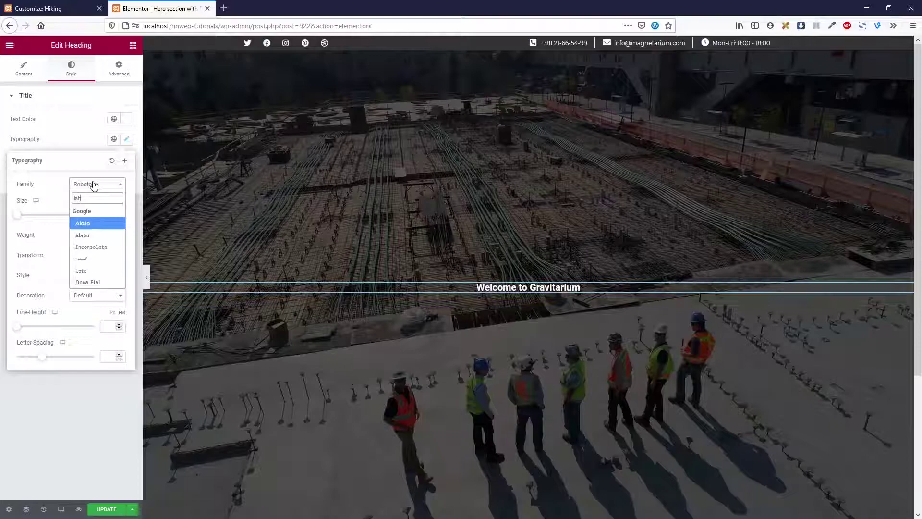
text(o)
click(94, 223)
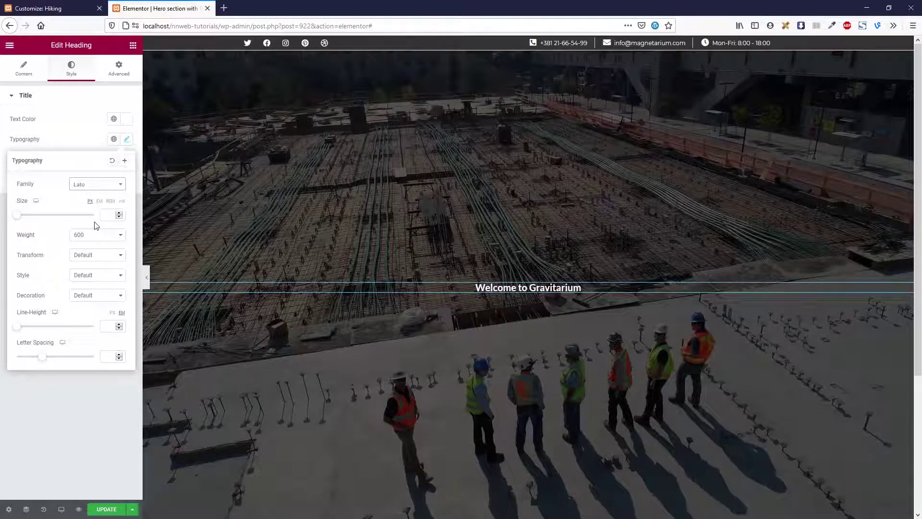
Set the heading to size 34, weight 400, letter spacing 3.1, and drop a Text Editor below
text(64)
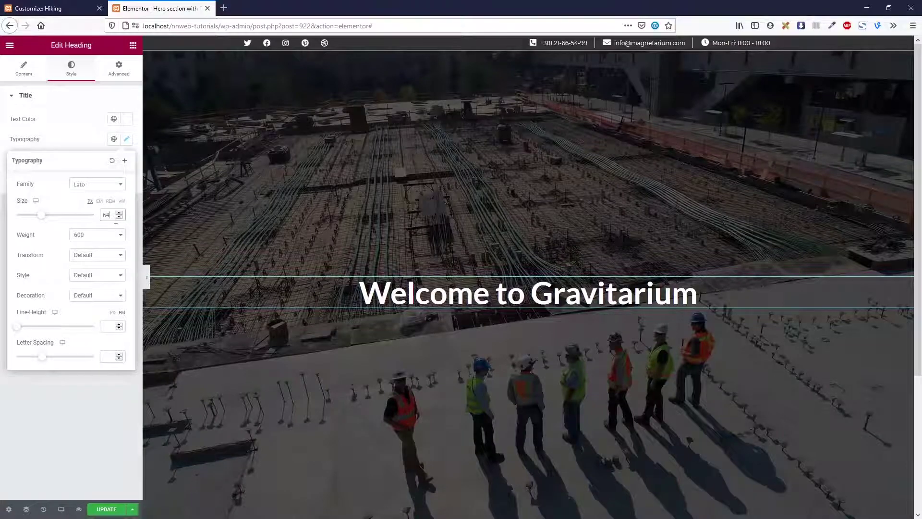
text(54)
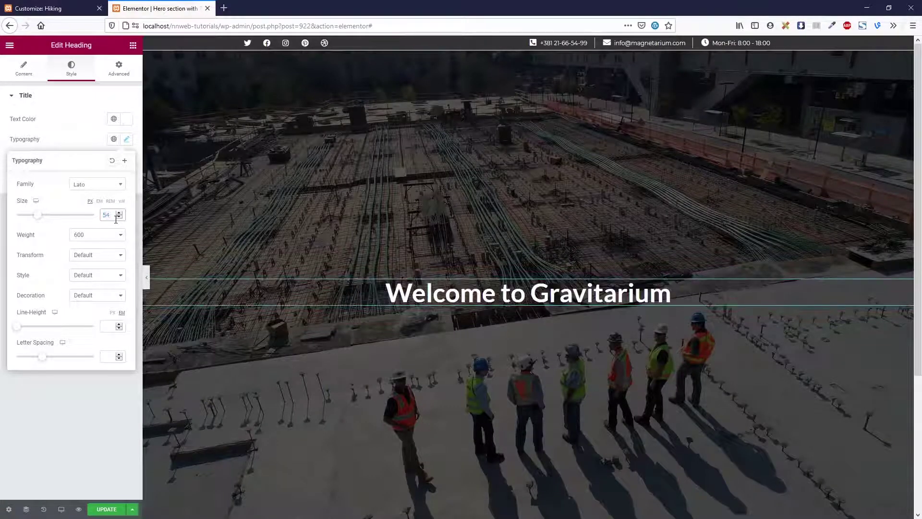
text(44)
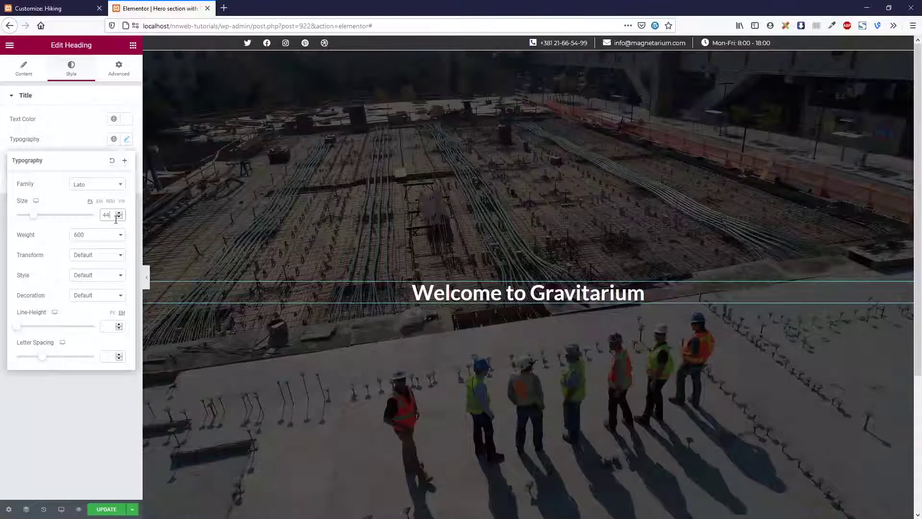
double_click(115, 219)
text(34)
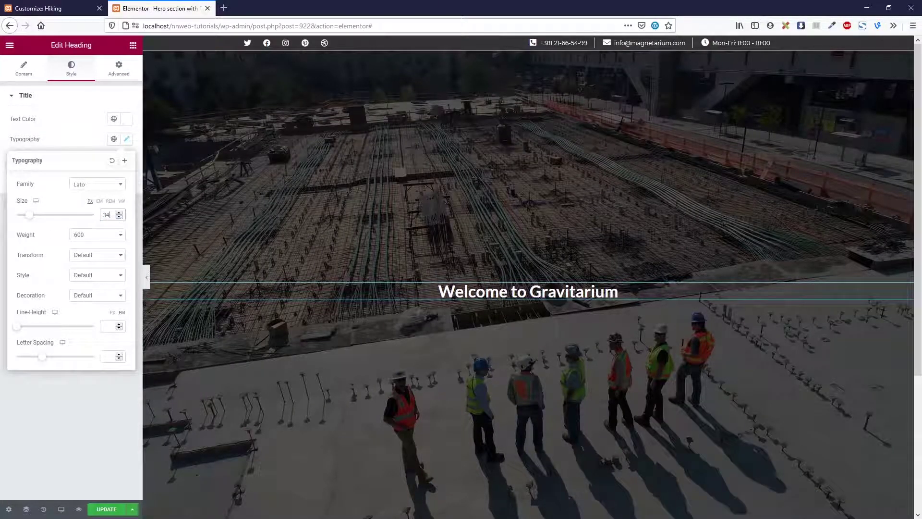
click(115, 235)
click(111, 267)
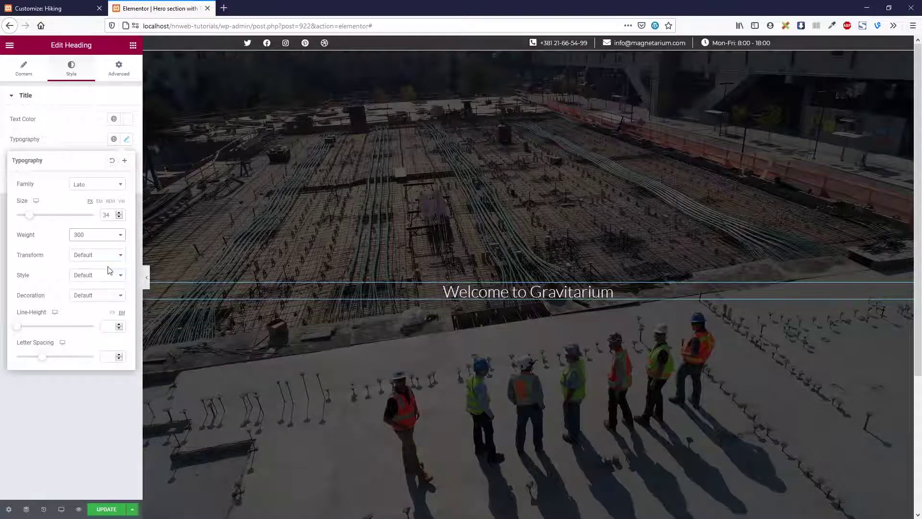
click(100, 240)
click(91, 283)
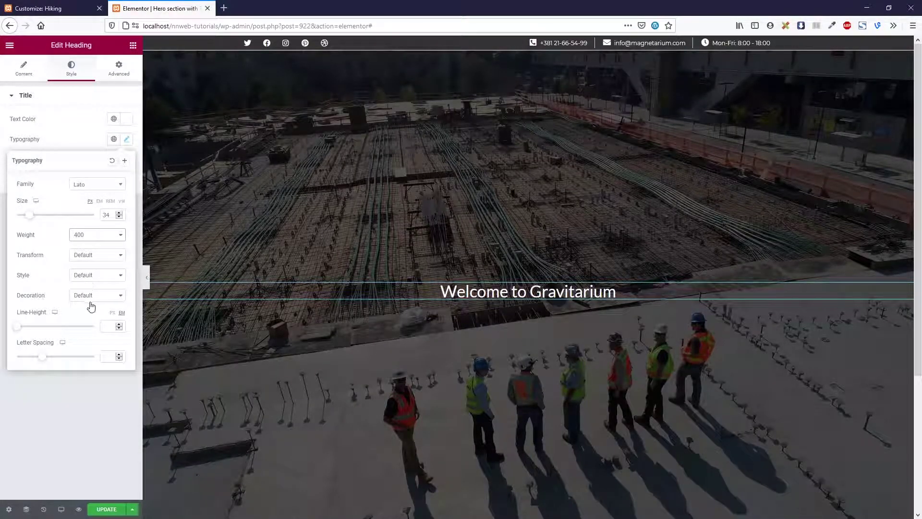
drag(40, 357, 59, 360)
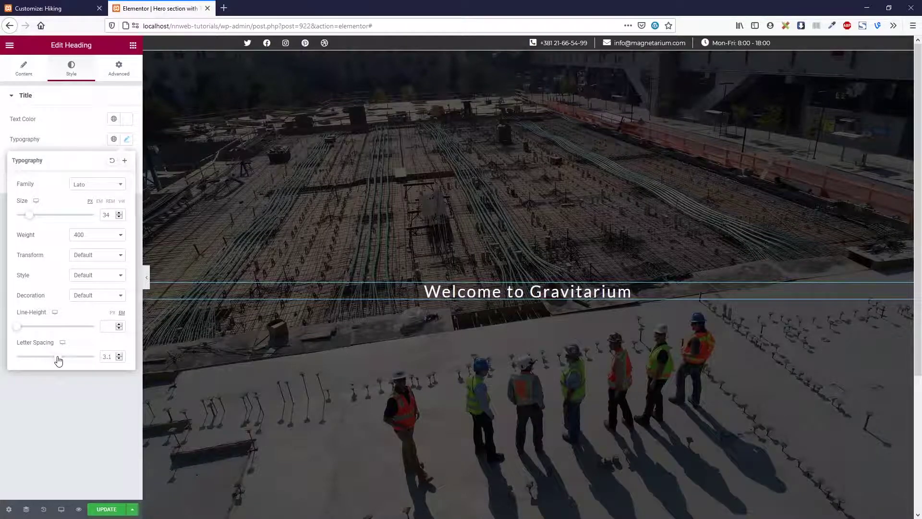
click(81, 142)
click(133, 44)
drag(106, 183, 521, 300)
Place the 'The Best Company' text block and colour the word Best orange #F7941D
drag(15, 214, 105, 257)
text(The Best Company)
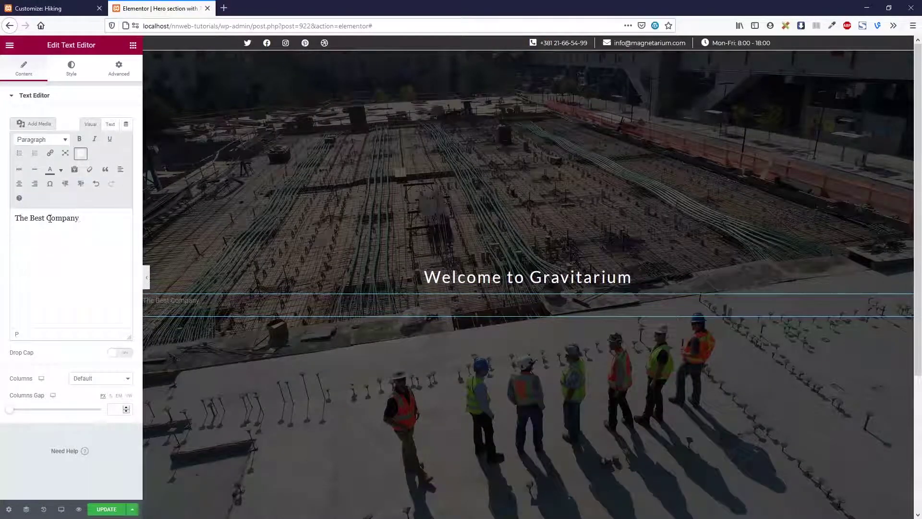
drag(45, 219, 28, 221)
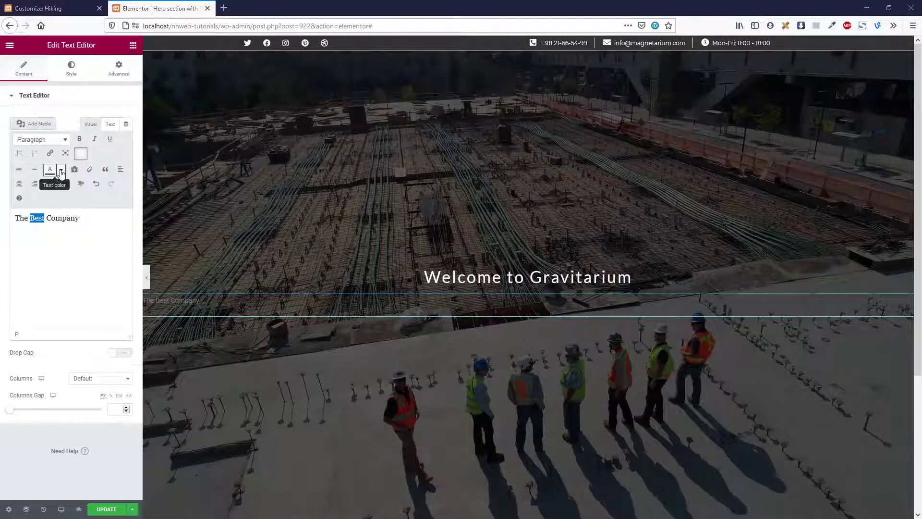
click(60, 170)
click(36, 237)
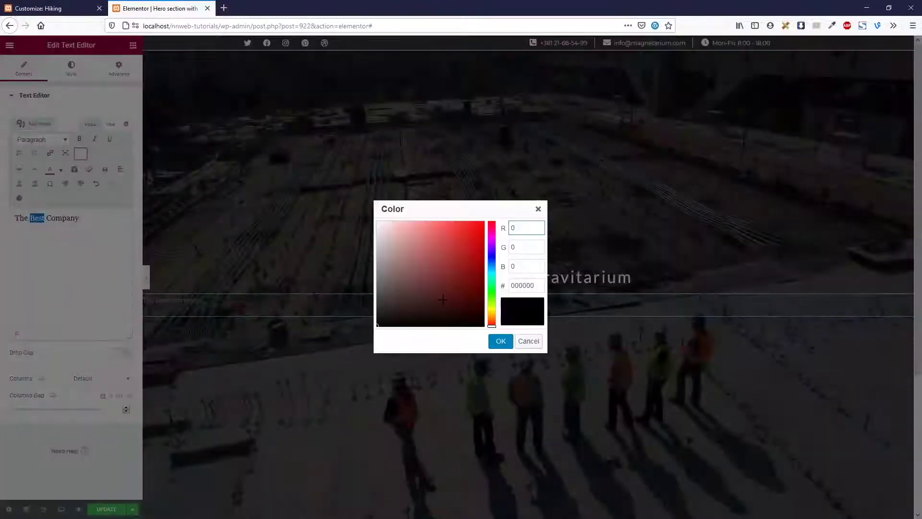
double_click(517, 286)
text(#F7941D)
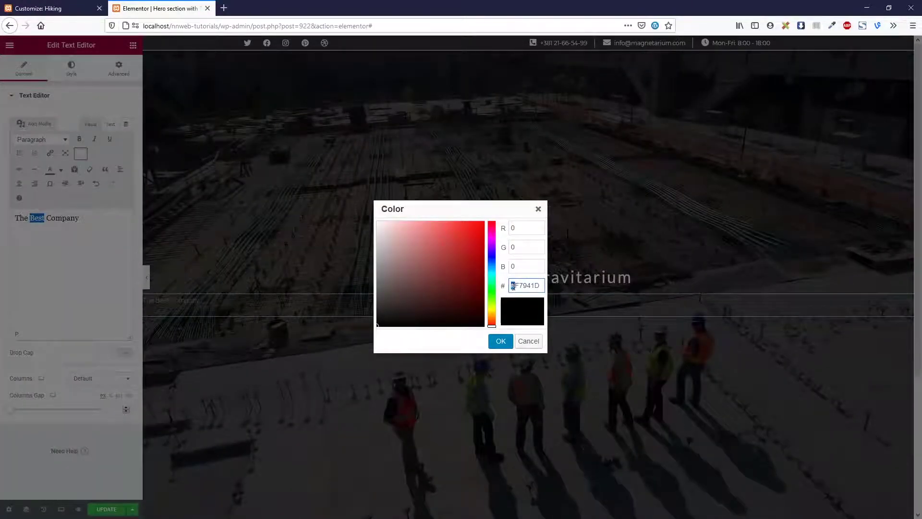
key(BackSpace)
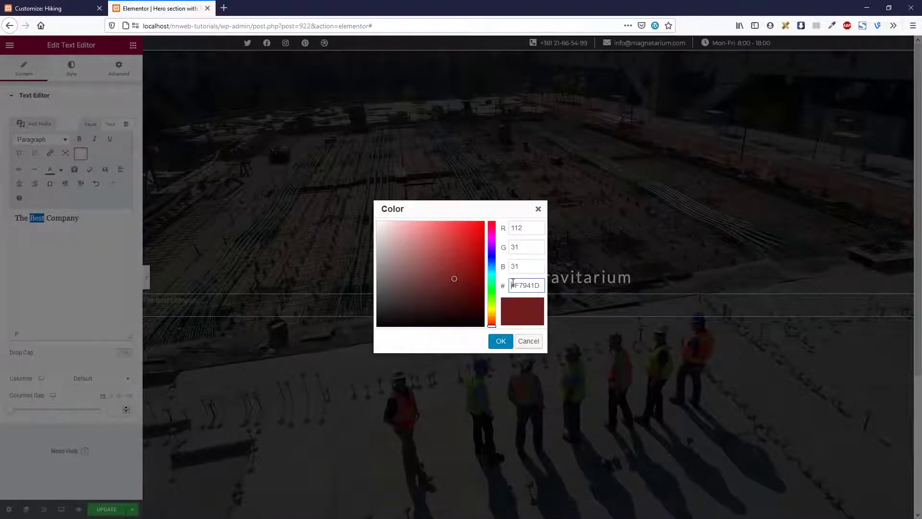
click(503, 340)
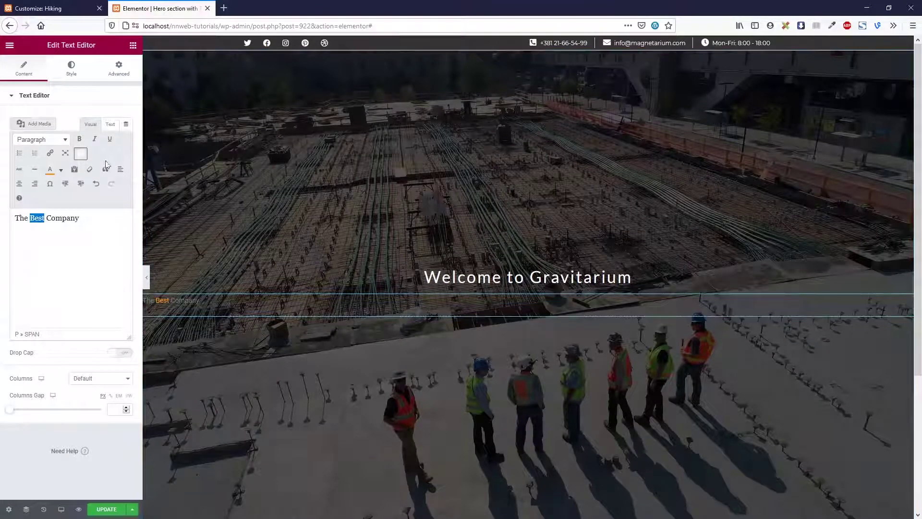
Centre 'The Best Company' text and make it white
click(72, 73)
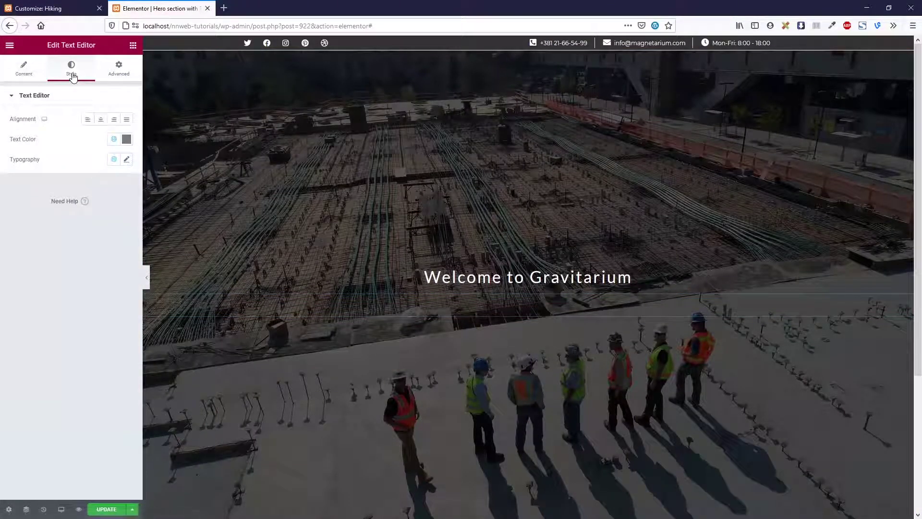
click(102, 121)
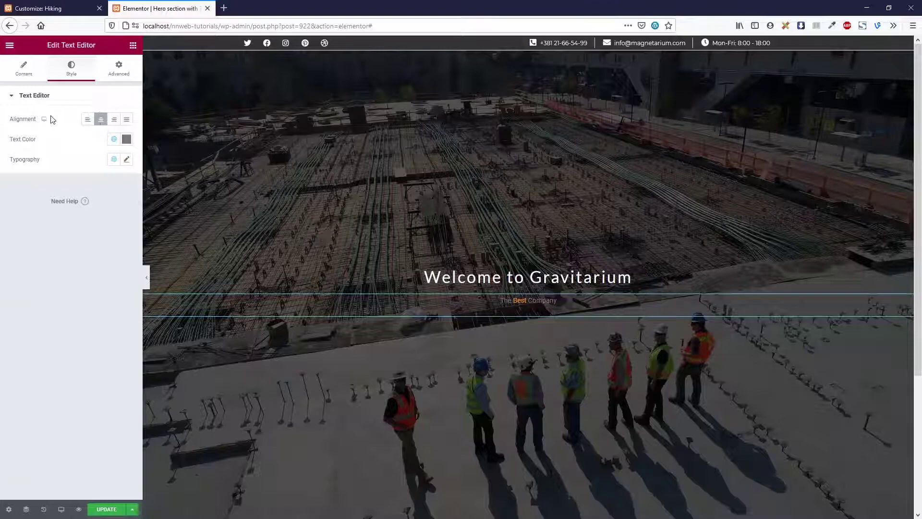
click(127, 139)
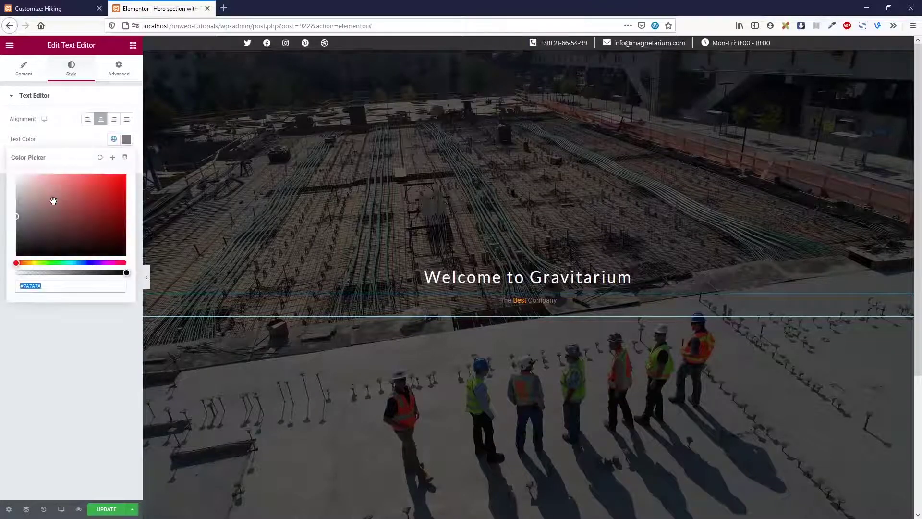
drag(53, 200, 18, 176)
click(110, 348)
Set the tagline typography to Lato, size 64, weight 800, uppercase
click(127, 159)
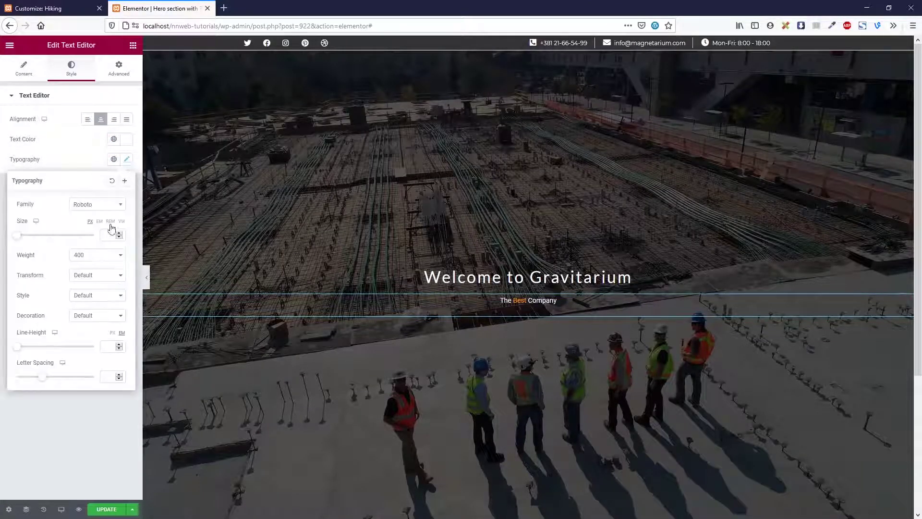
click(99, 205)
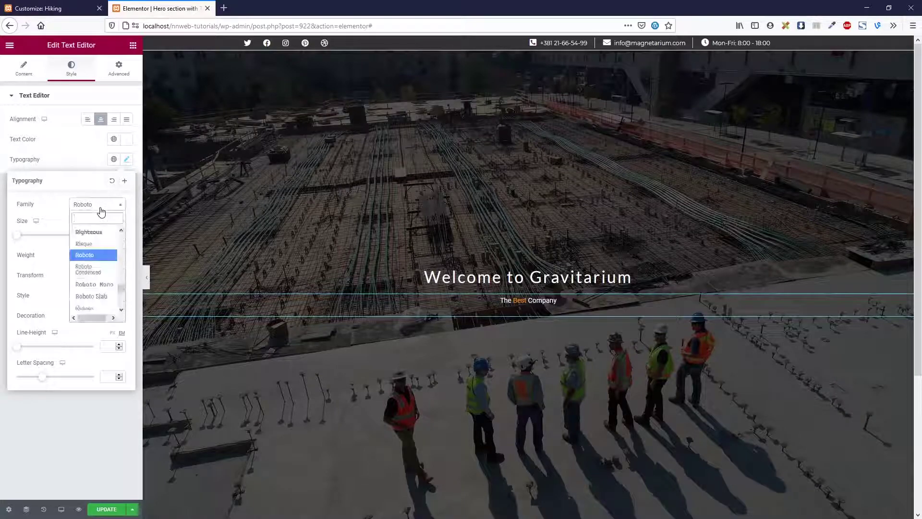
text(lato)
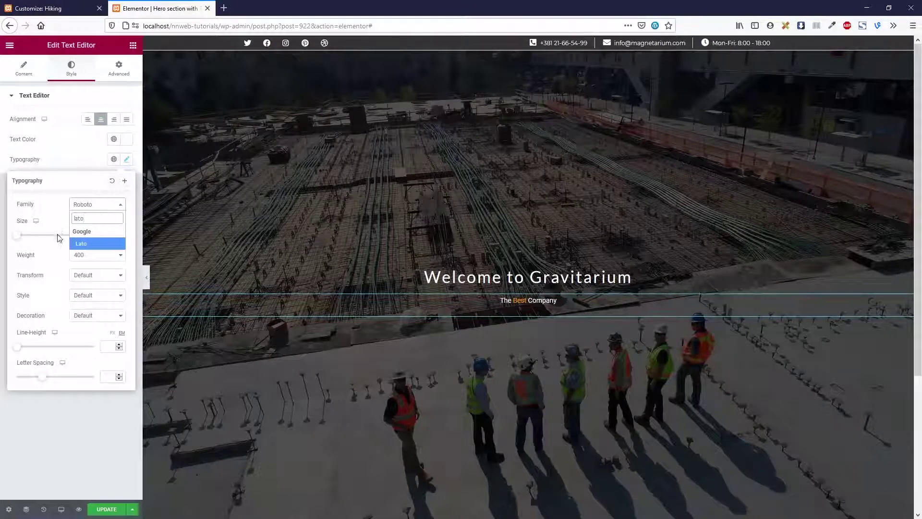
click(84, 246)
click(108, 238)
text(64)
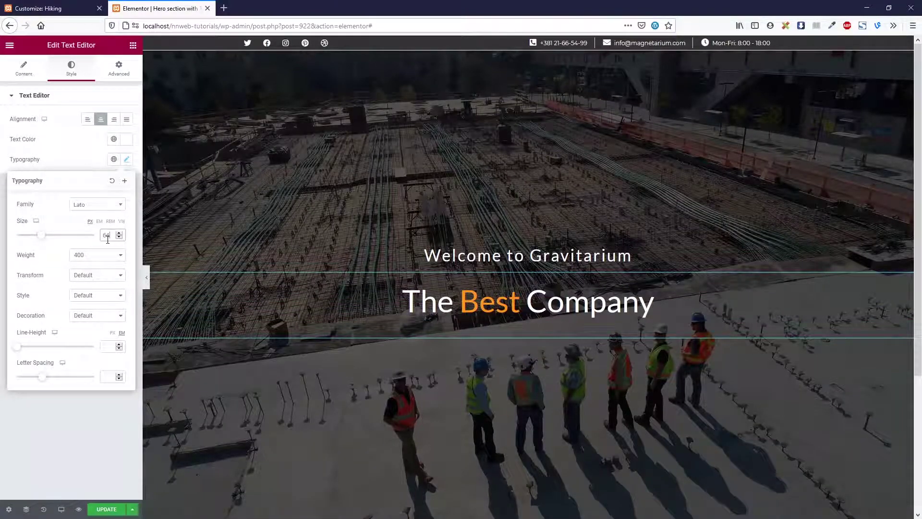
click(109, 259)
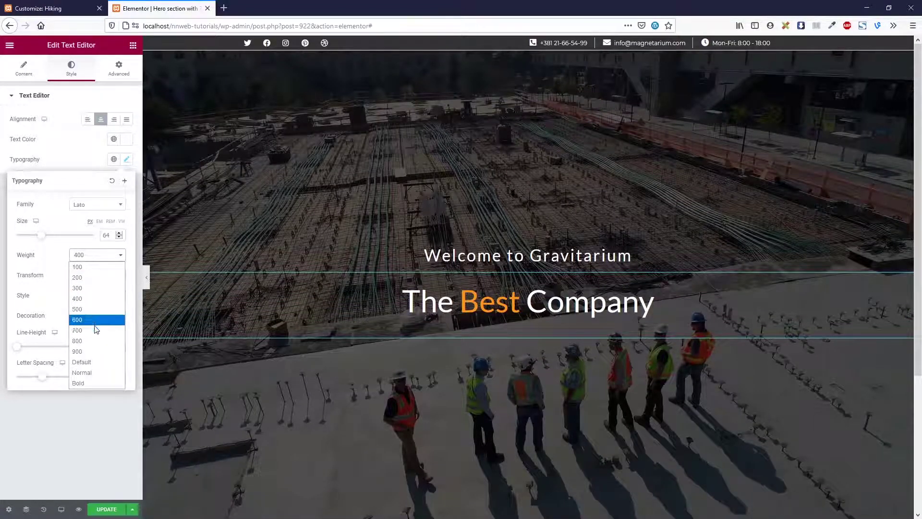
click(97, 343)
click(100, 278)
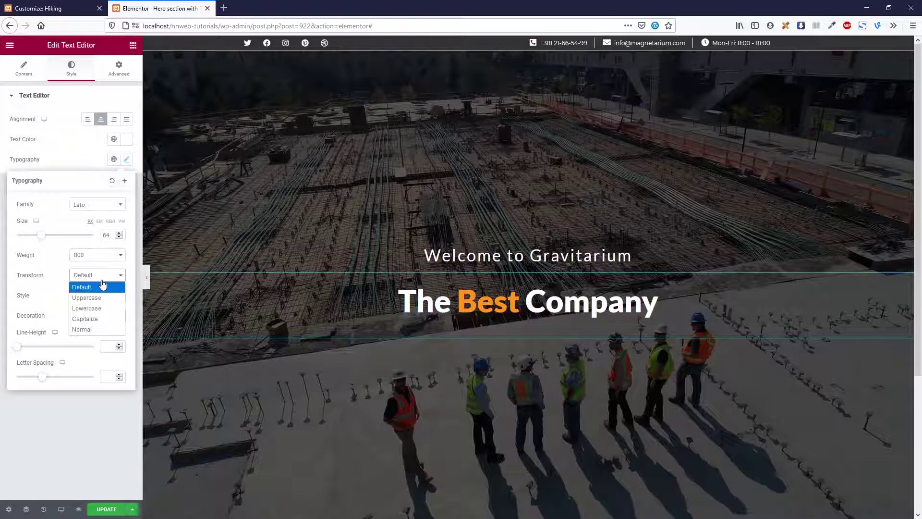
click(99, 296)
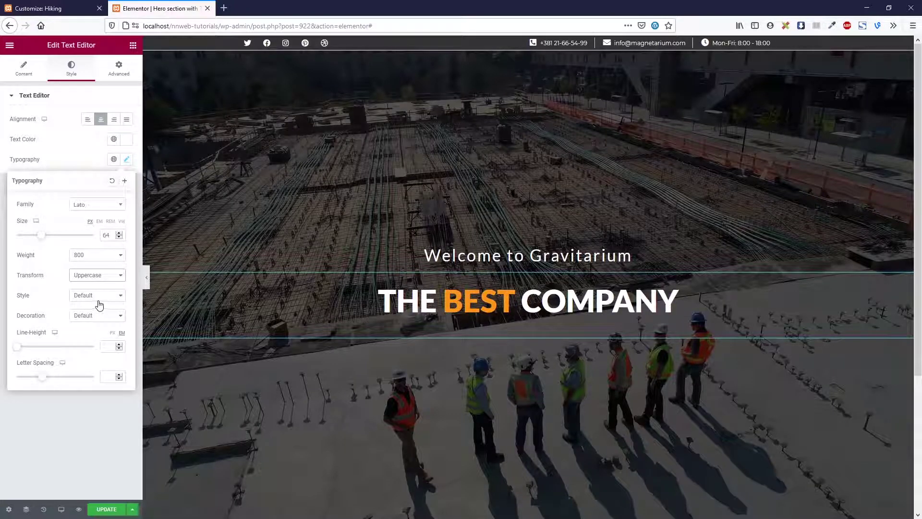
Add a Large, centred button labelled 'Our Protfolio' beneath the tagline
click(132, 46)
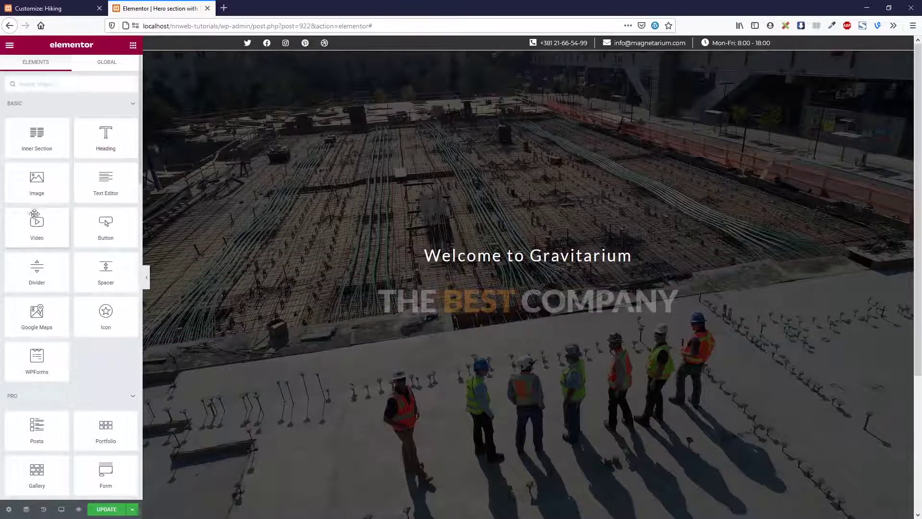
drag(106, 225, 528, 325)
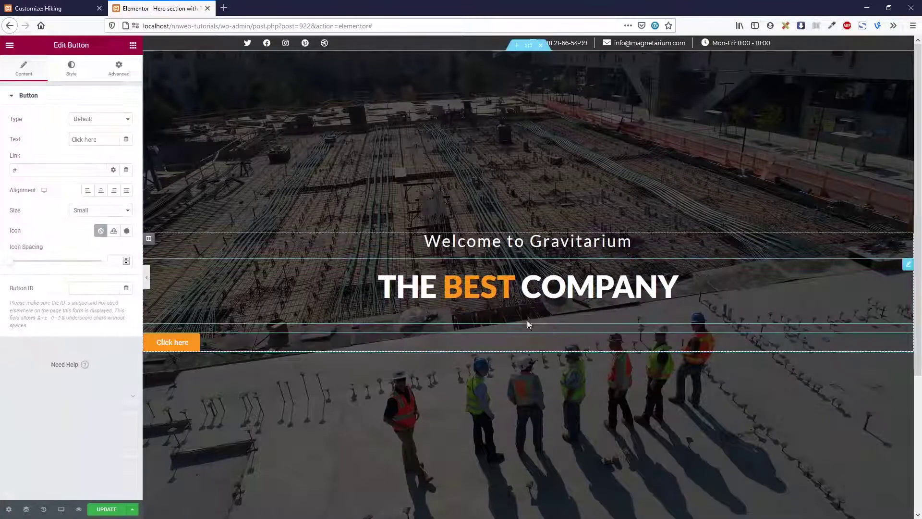
drag(104, 140, 54, 140)
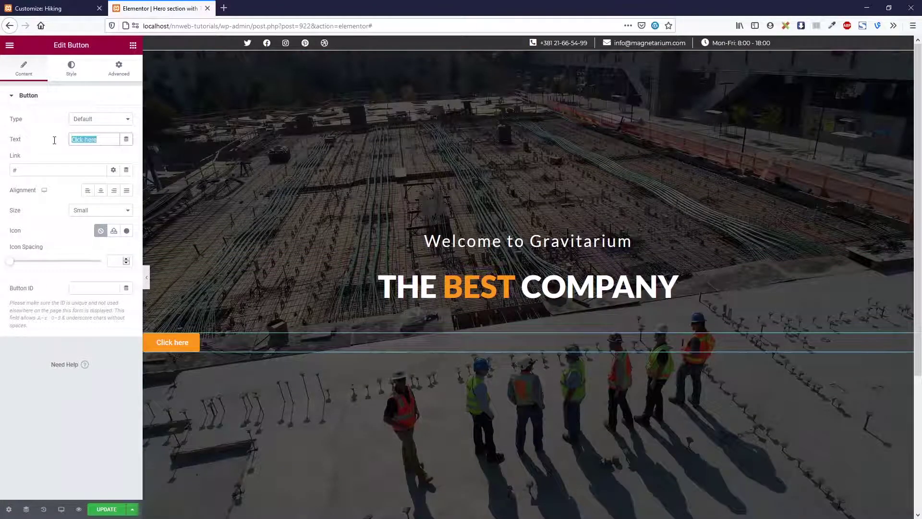
text(Our )
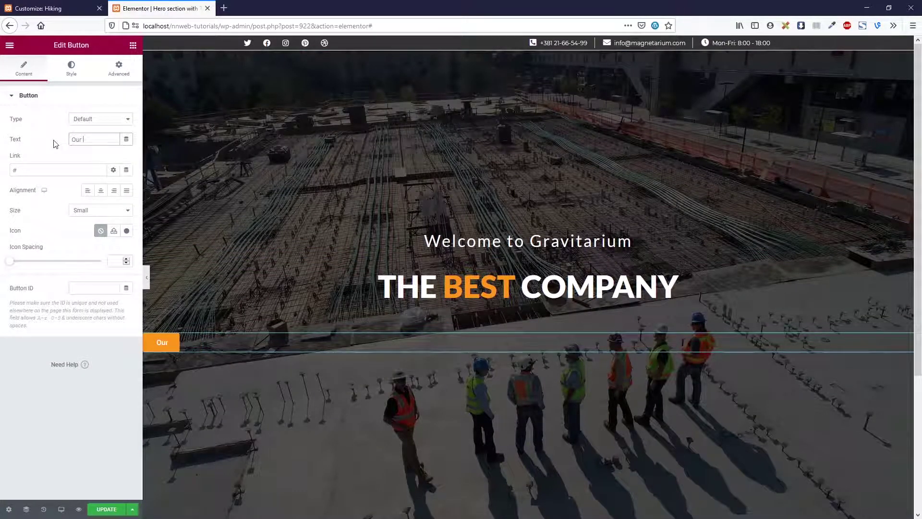
text(Protfolio)
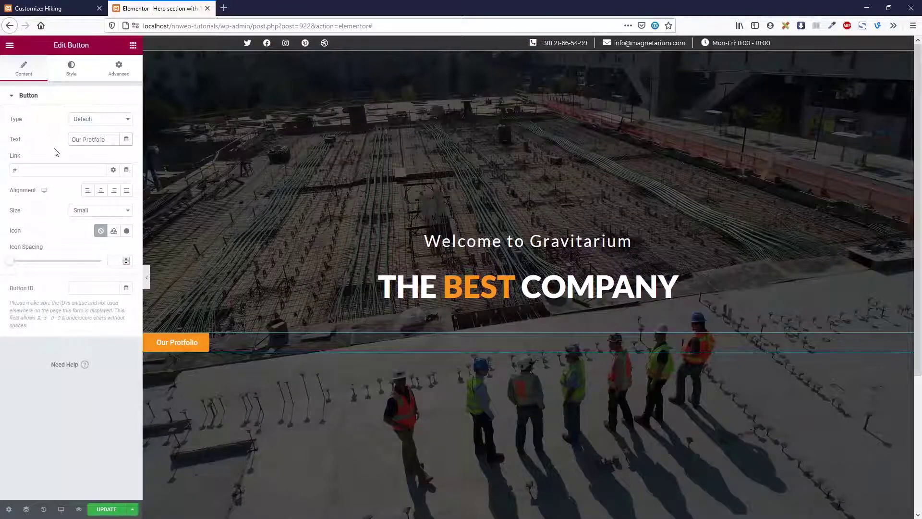
click(100, 191)
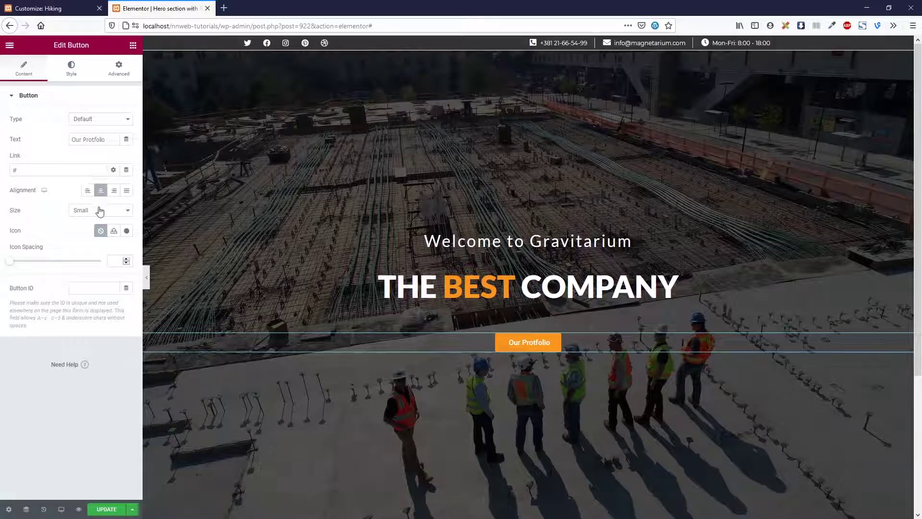
click(97, 212)
click(96, 253)
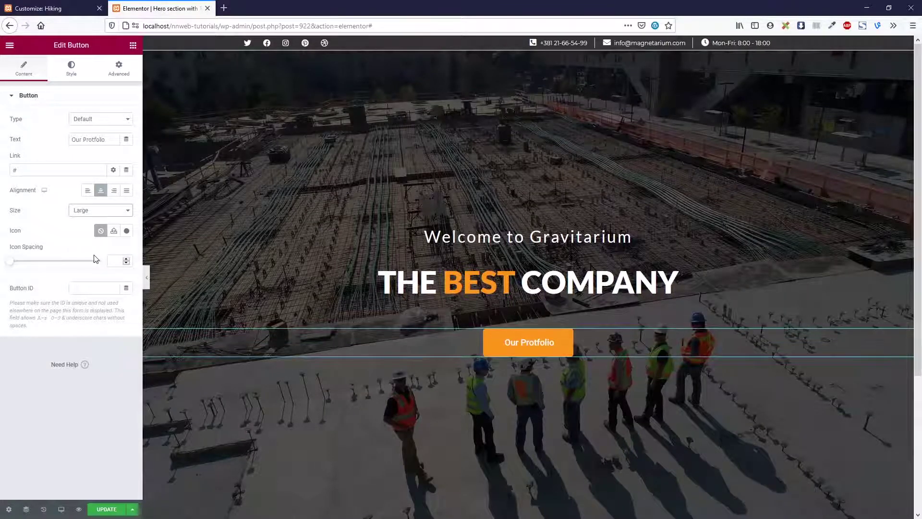
Style the button label in Lato, Uppercase, with Normal font style
click(77, 76)
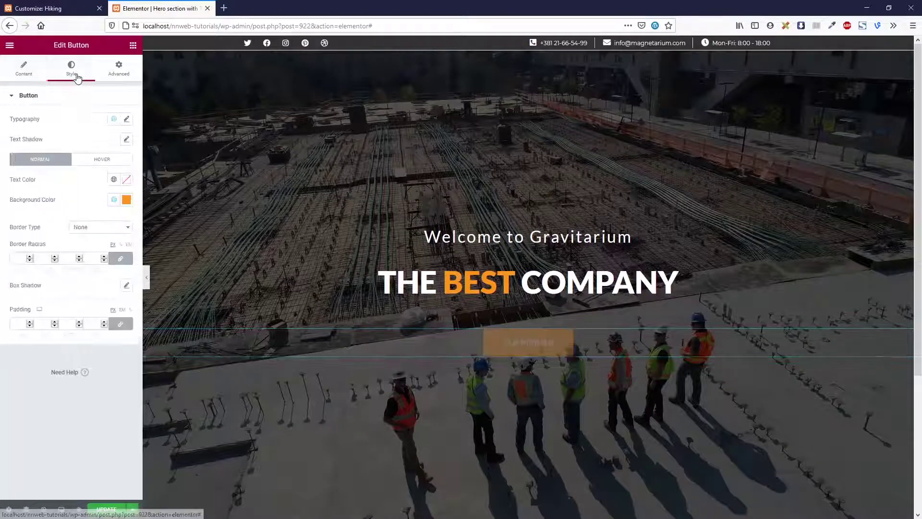
click(126, 118)
click(102, 166)
text(lato)
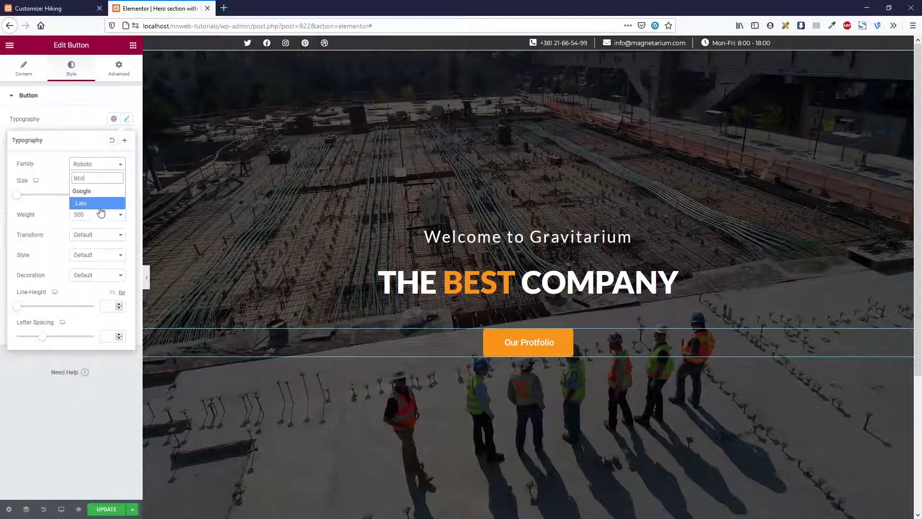
click(99, 208)
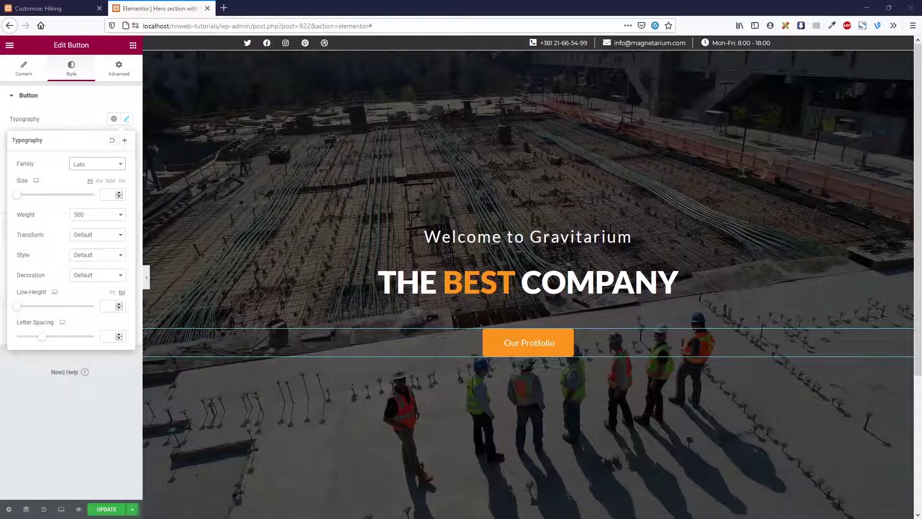
click(102, 235)
click(98, 256)
click(101, 255)
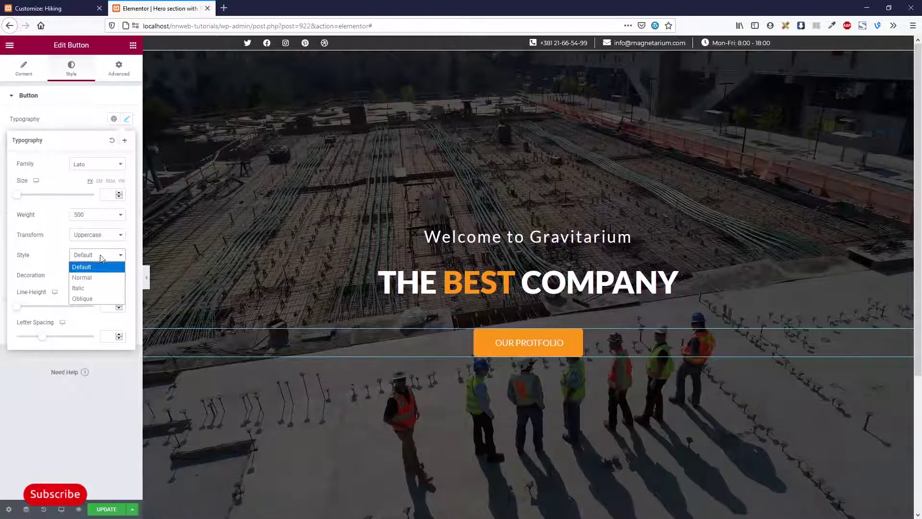
click(100, 277)
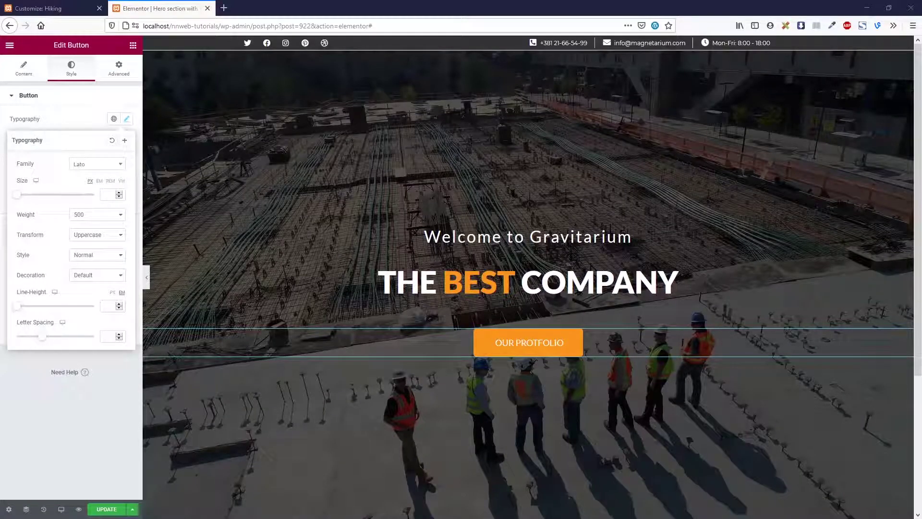
Give the button a solid orange border of width 1
click(85, 123)
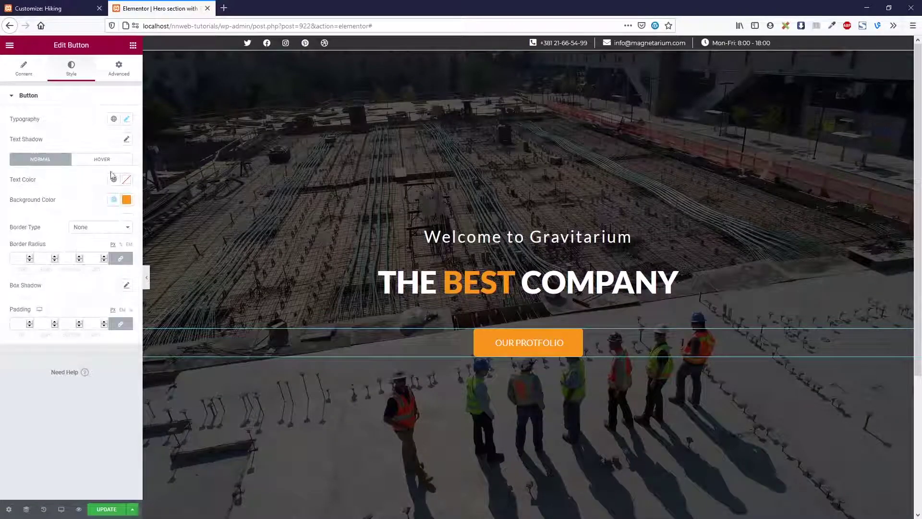
click(127, 200)
click(112, 228)
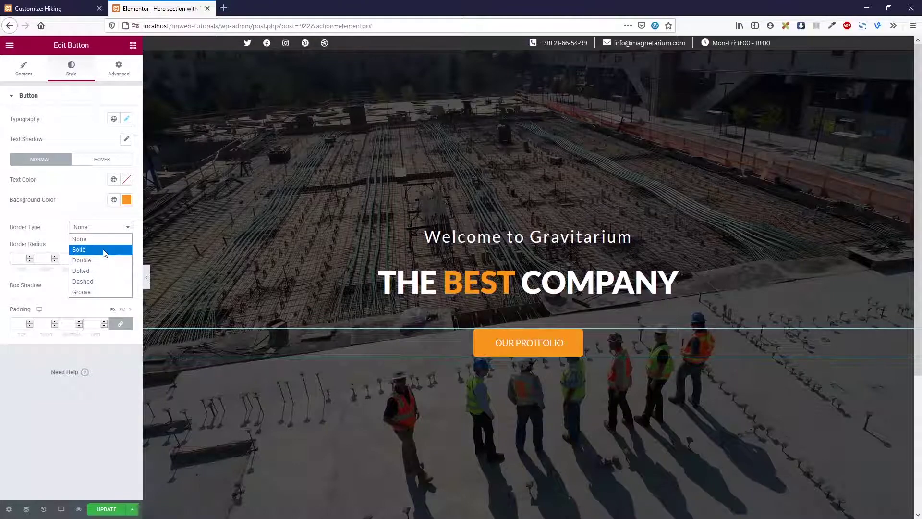
click(103, 241)
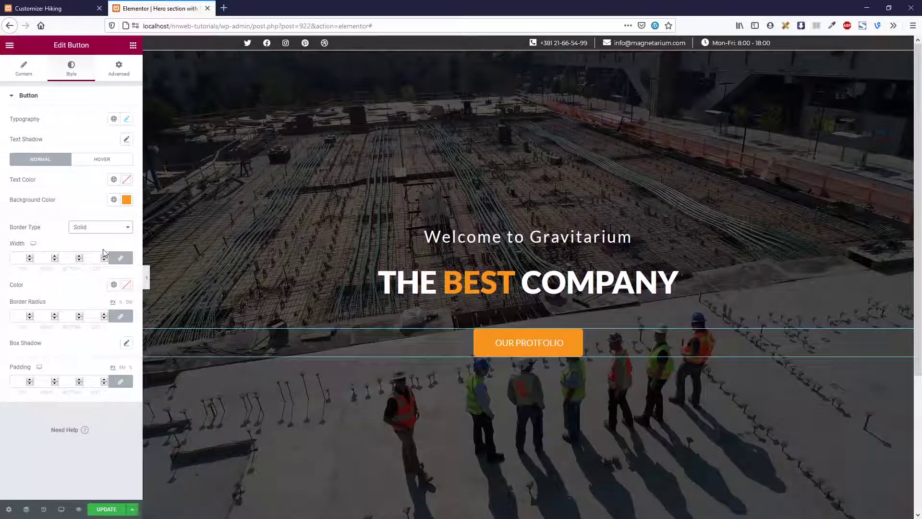
click(126, 284)
click(83, 467)
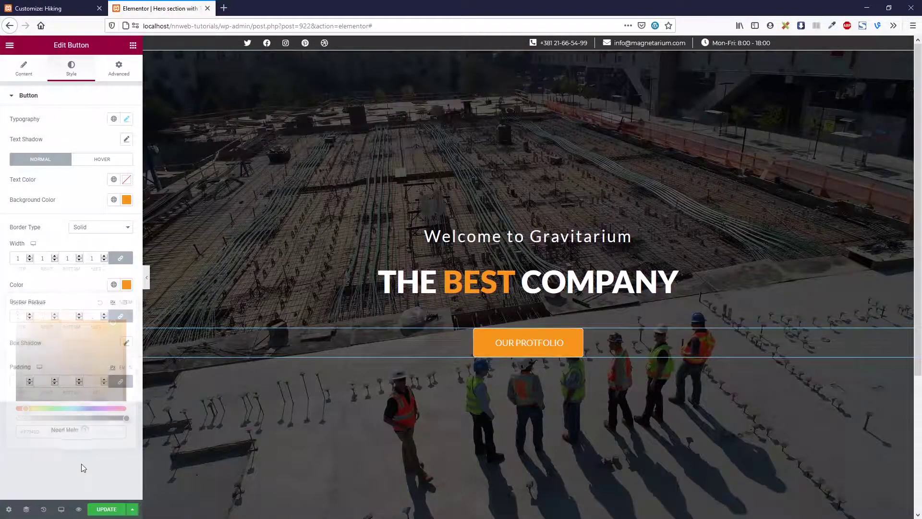
Make the button's hover background transparent with #F7941D00
click(100, 162)
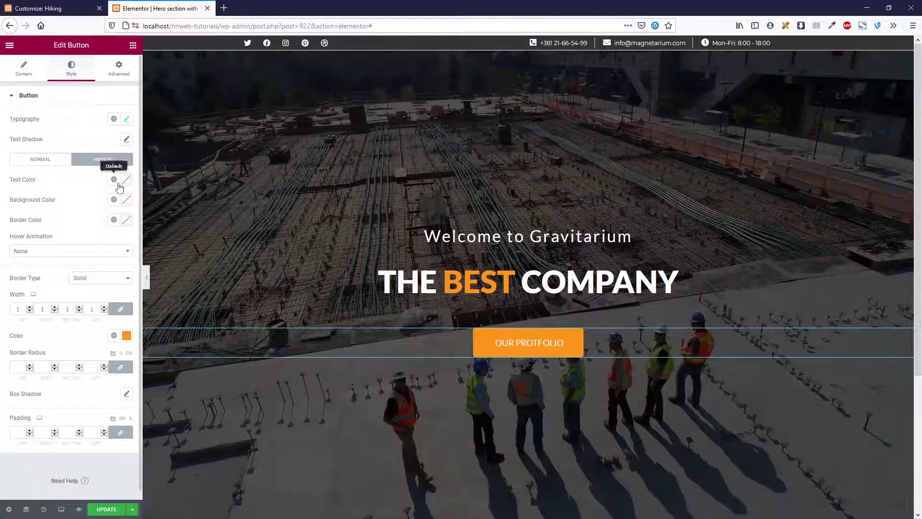
click(126, 199)
click(124, 347)
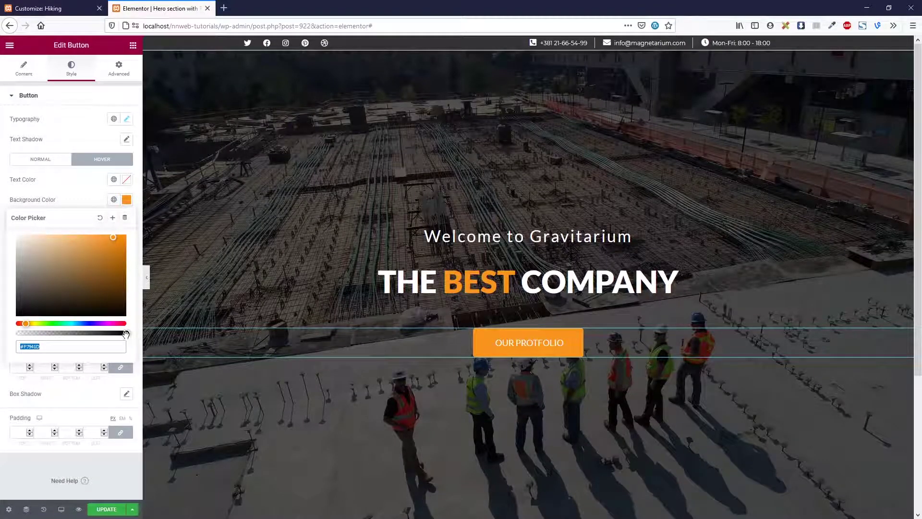
text(00)
click(72, 204)
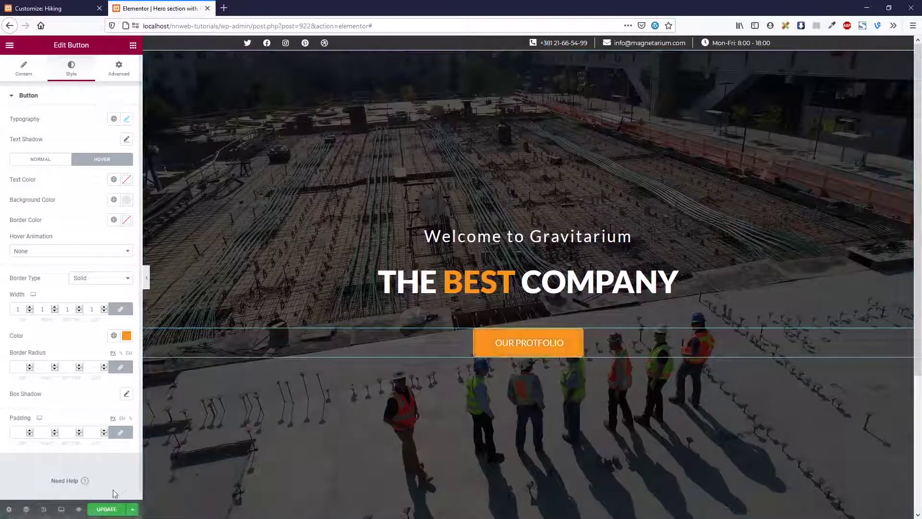
Save the page, preview the hero on the site, and return to the Customizer
key(ctrl+s)
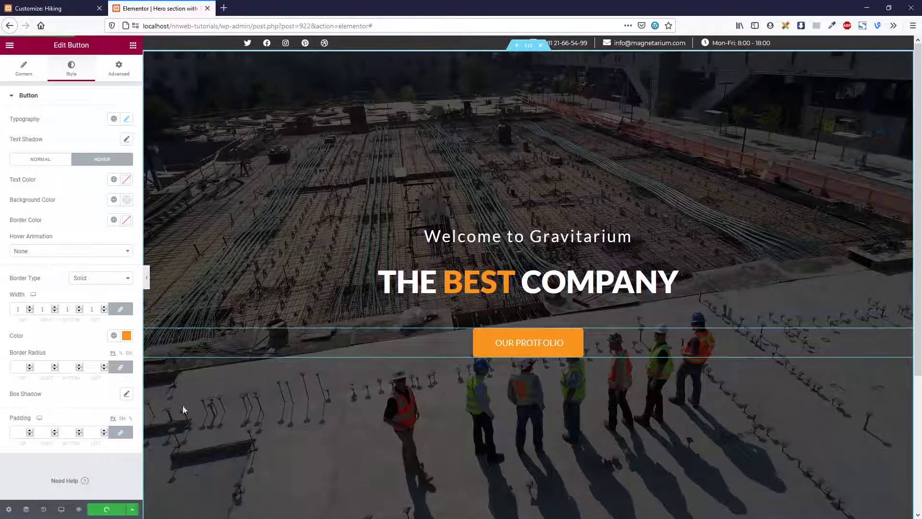
click(78, 509)
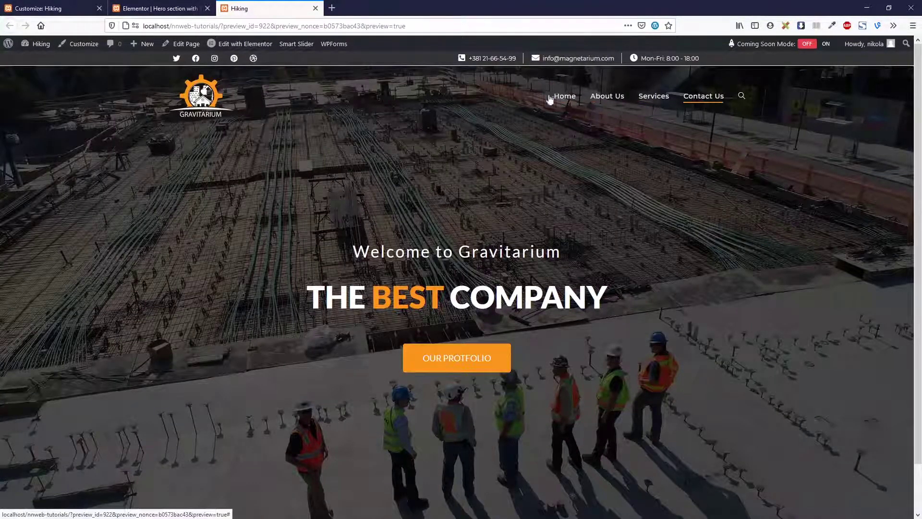
click(67, 13)
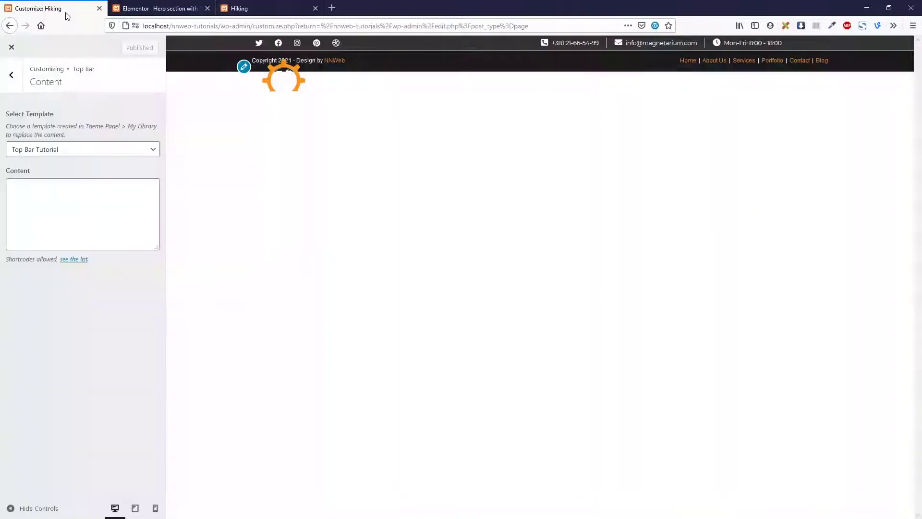
In Header > General, keep the Transparent header style and switch on Header Border Bottom
click(12, 77)
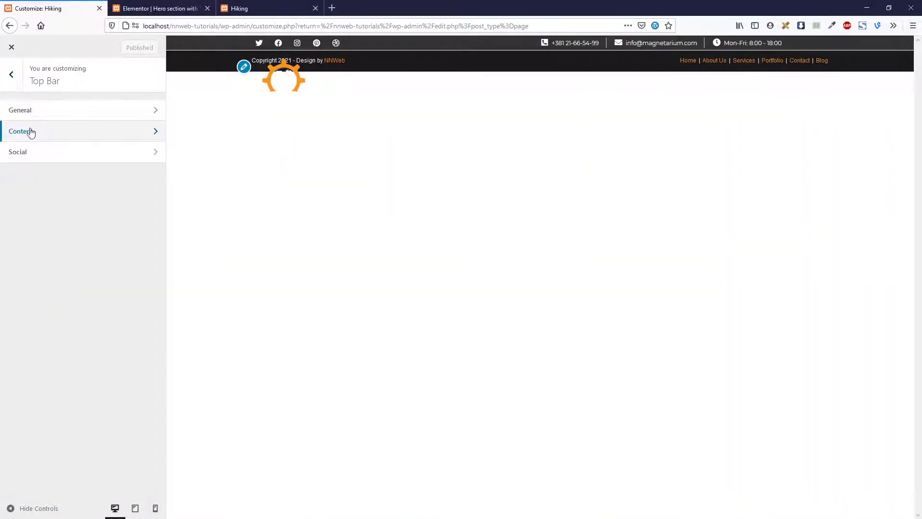
click(16, 77)
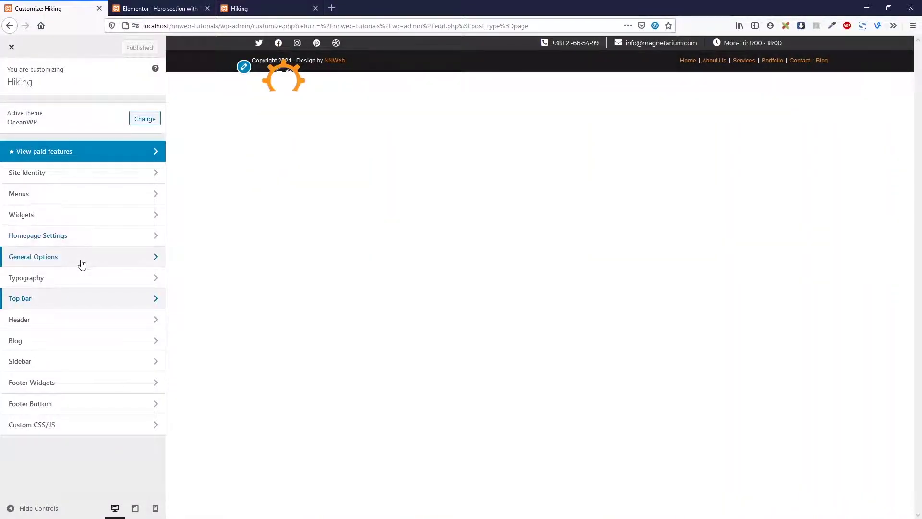
click(46, 320)
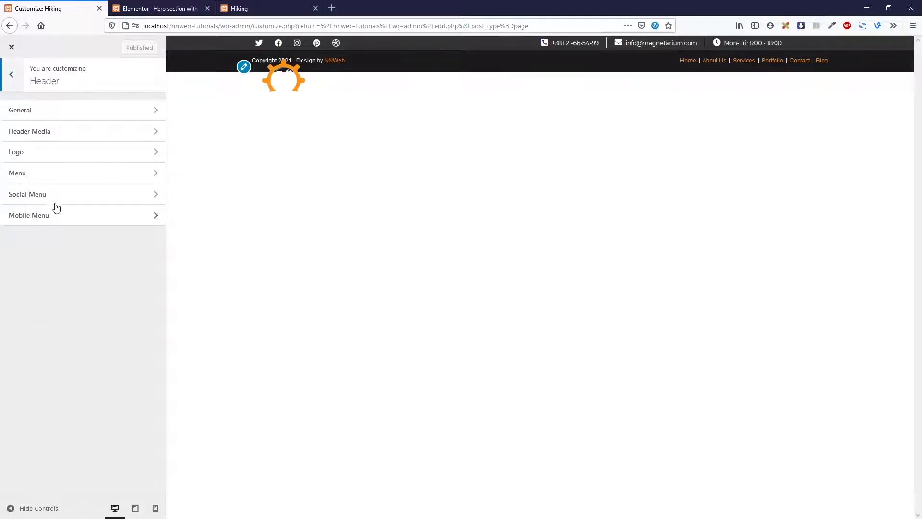
click(66, 114)
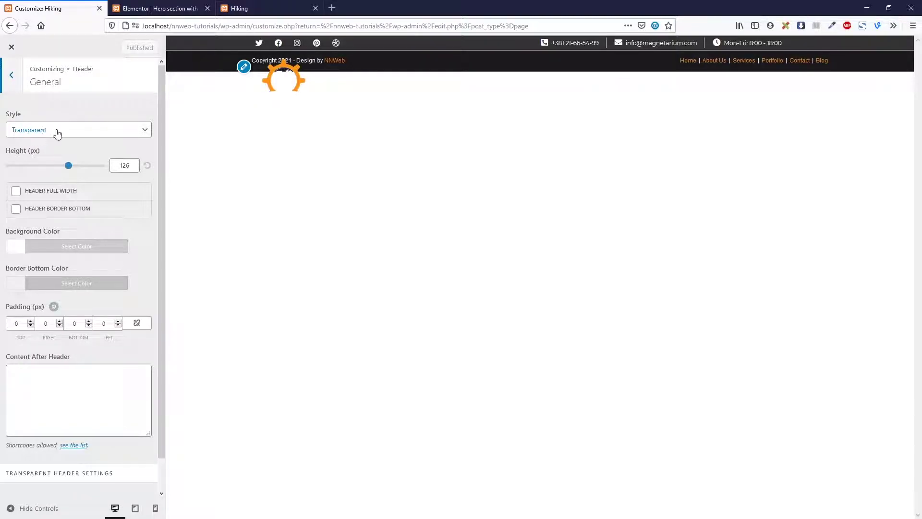
click(54, 134)
click(39, 159)
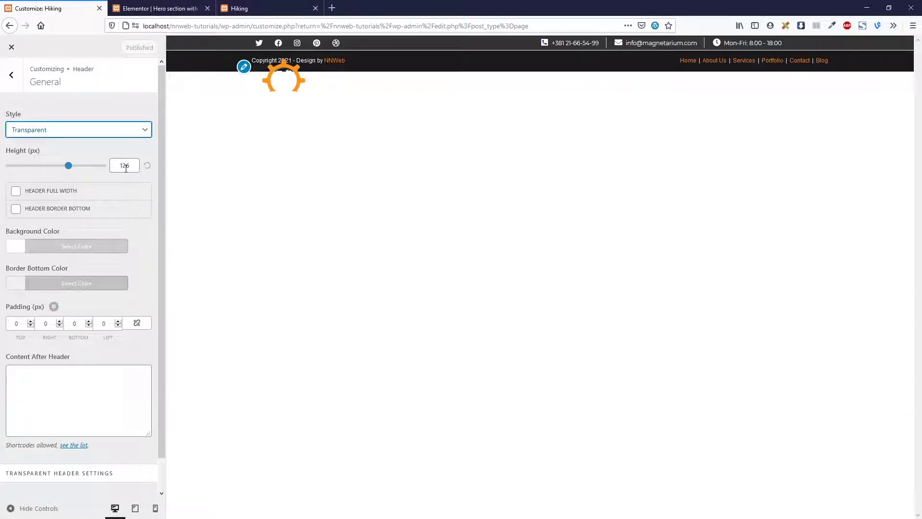
click(11, 75)
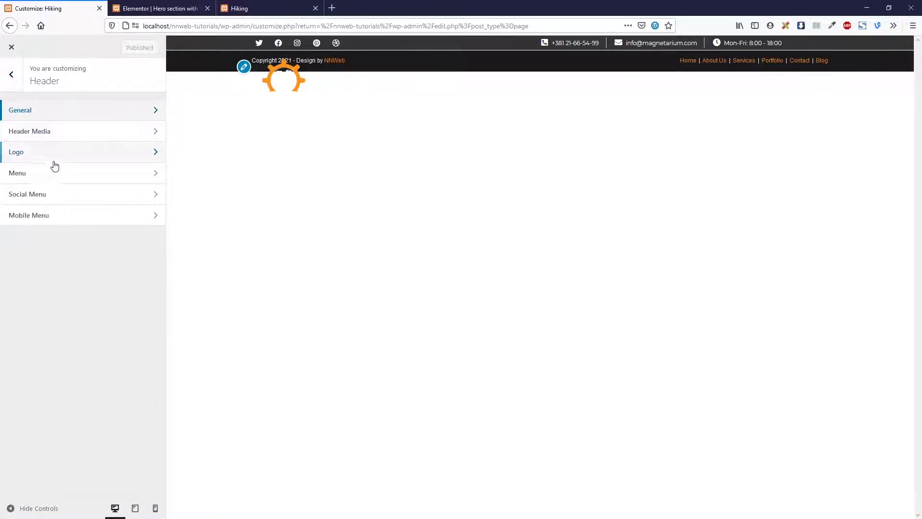
click(60, 112)
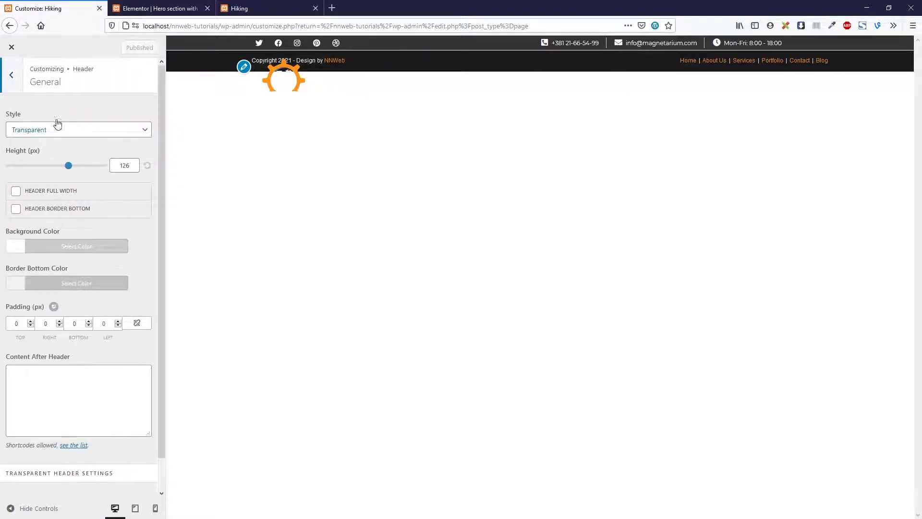
click(37, 212)
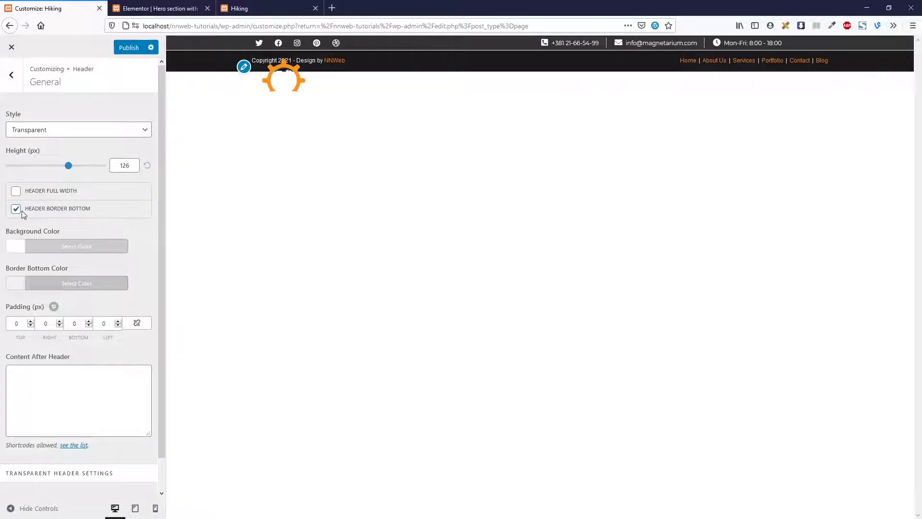
click(18, 81)
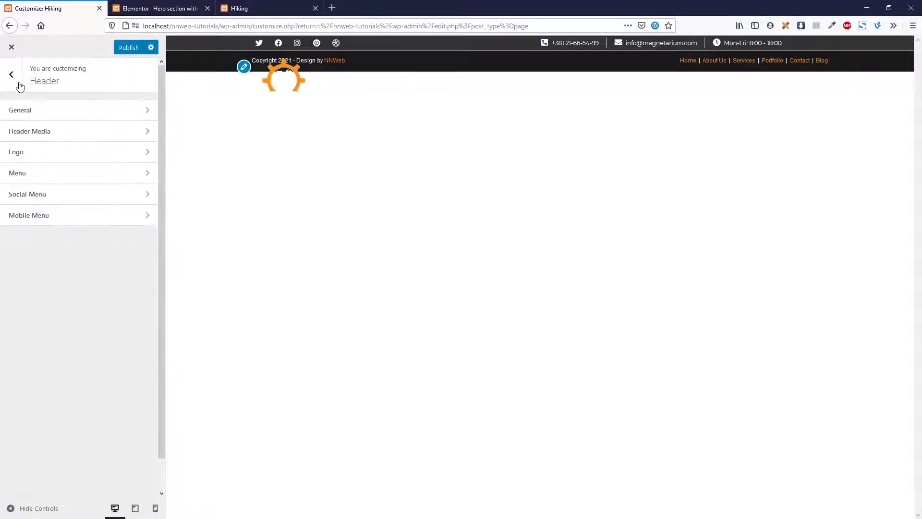
Review the Top Bar general settings, then bring up the Hiking site preview
click(17, 81)
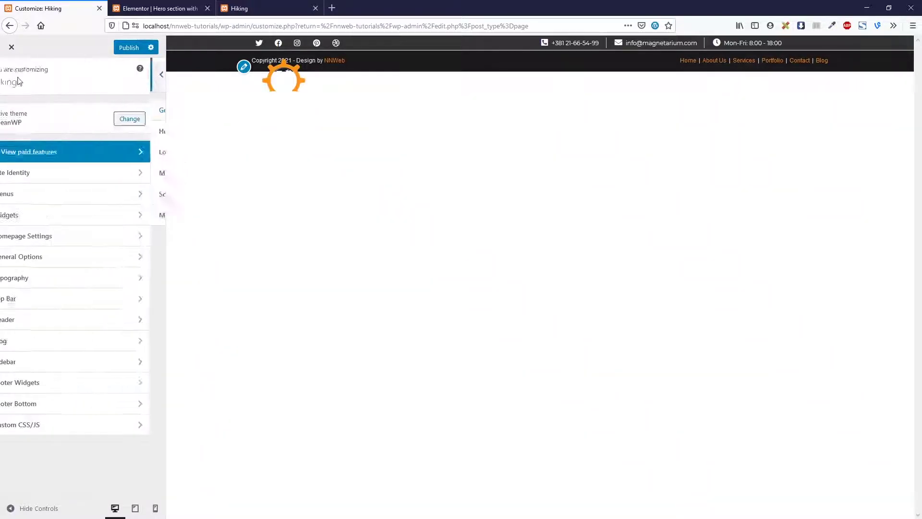
click(46, 296)
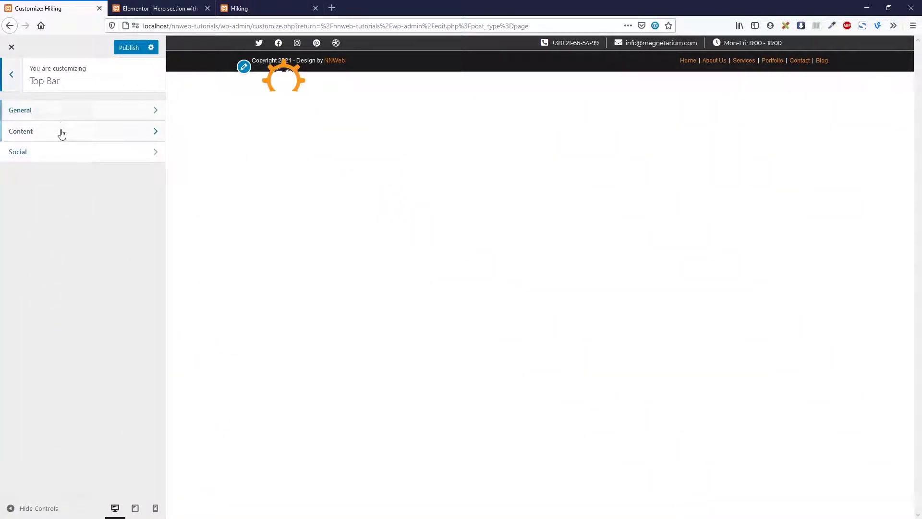
click(66, 114)
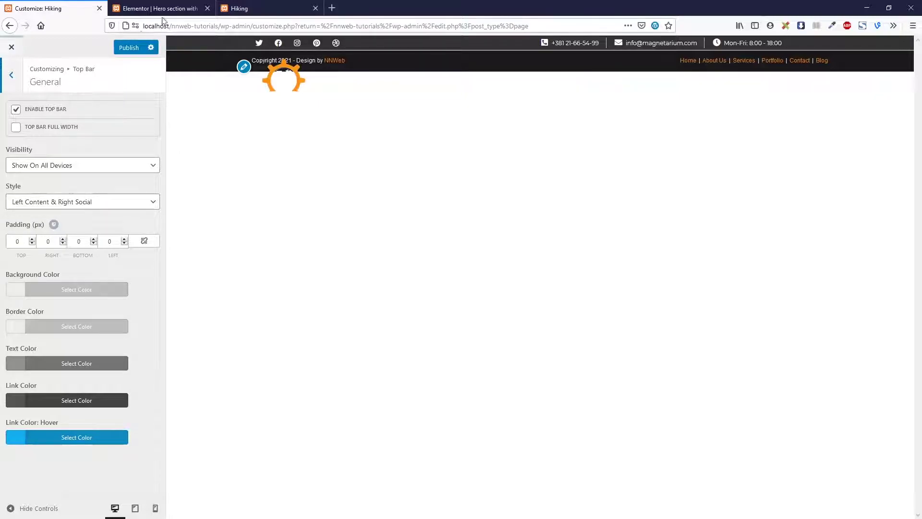
click(257, 13)
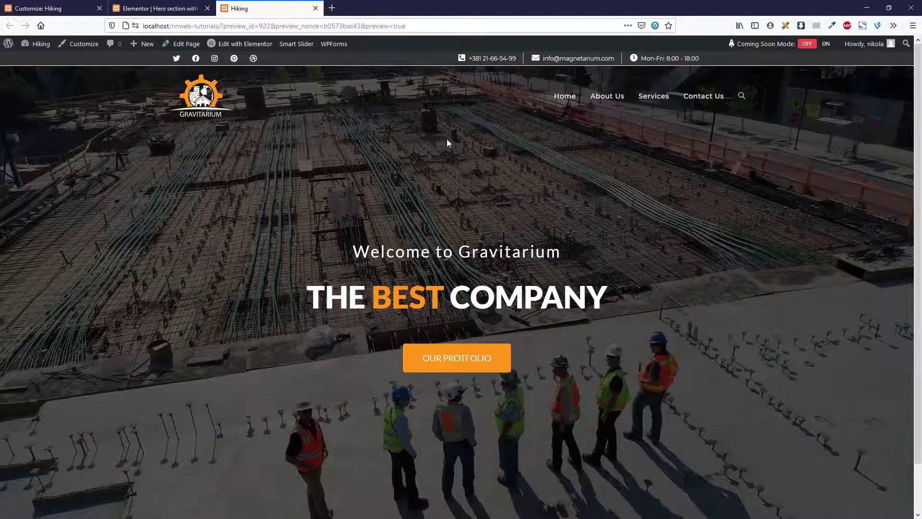
Review the Header > Menu options and publish the Customizer changes
click(142, 12)
click(48, 9)
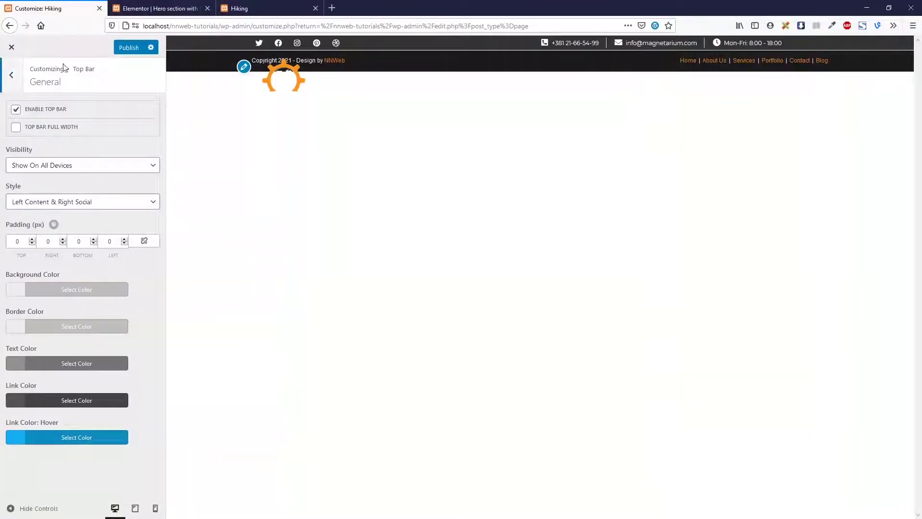
click(11, 81)
click(10, 74)
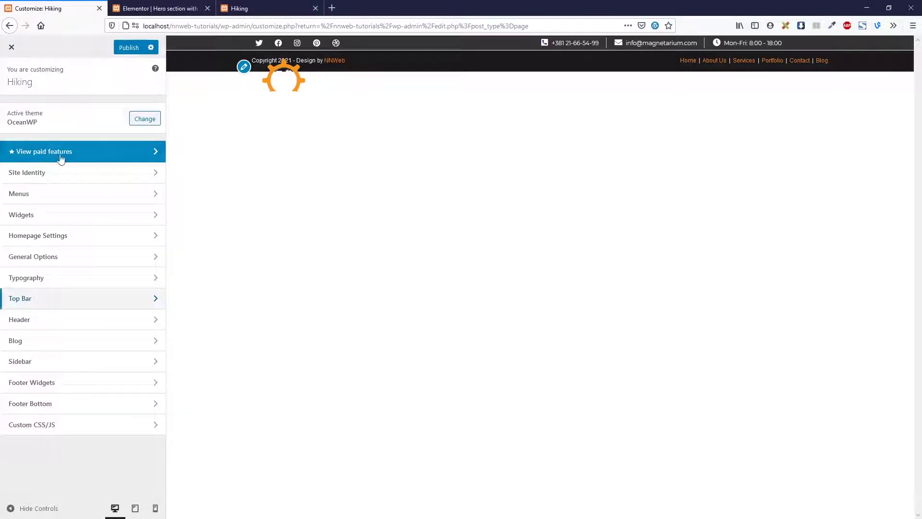
click(58, 320)
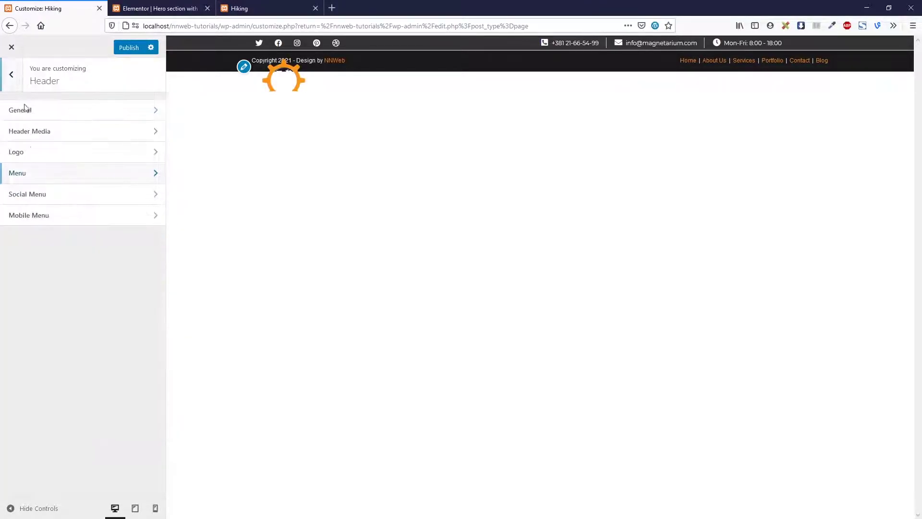
click(31, 173)
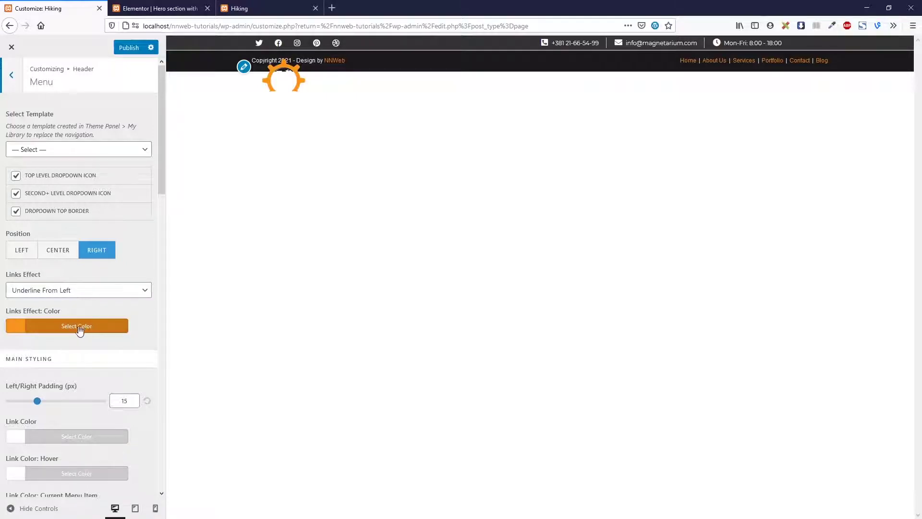
click(119, 50)
Glance over the Hiking preview and Customizer, then return to the Elementor editor
click(240, 9)
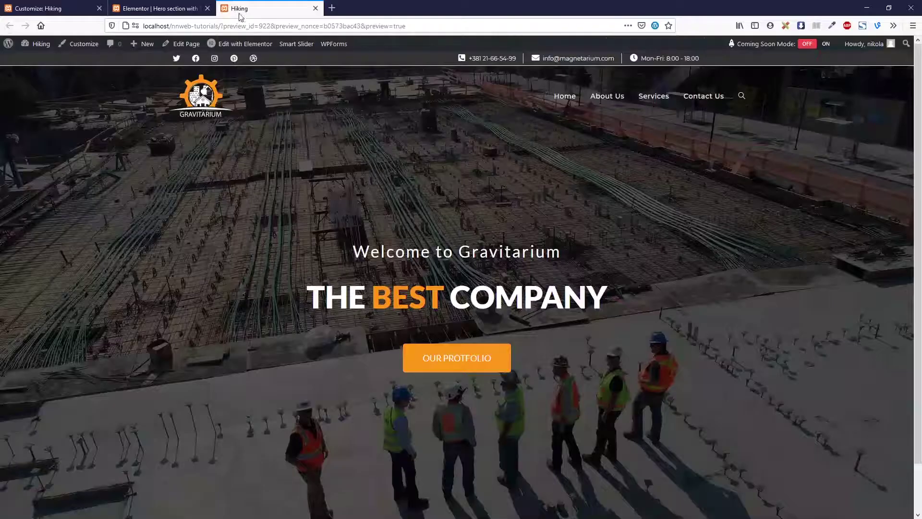
click(238, 24)
click(205, 252)
click(79, 6)
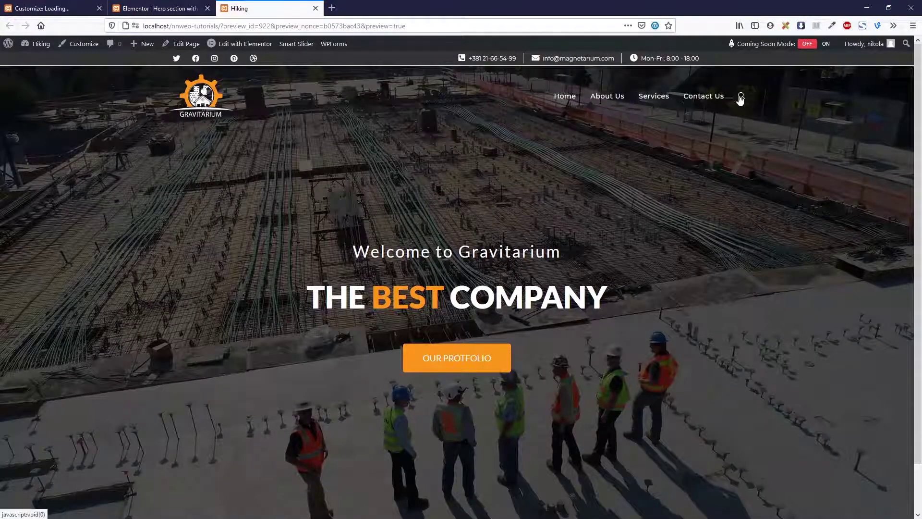
scroll(442, 264, down, 2)
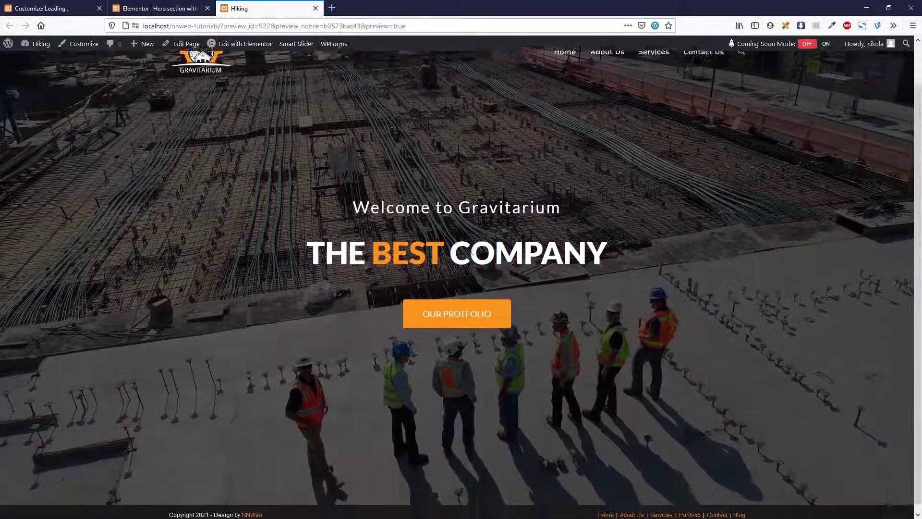
scroll(457, 259, up, 2)
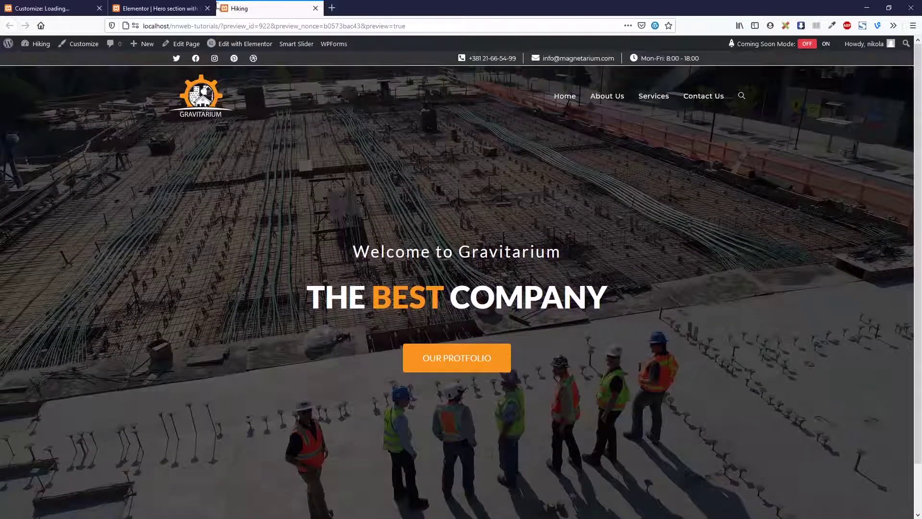
click(192, 8)
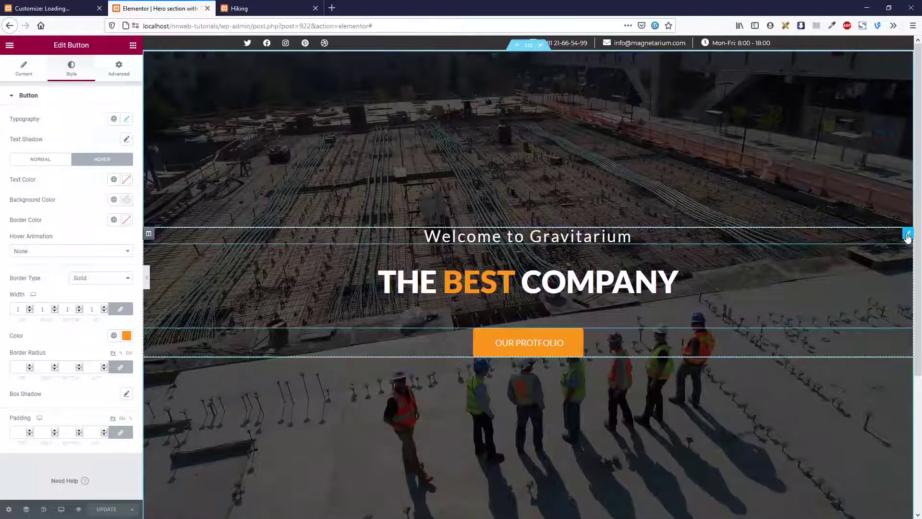
Give the welcome heading a Fade In Down entrance animation
click(907, 235)
click(125, 76)
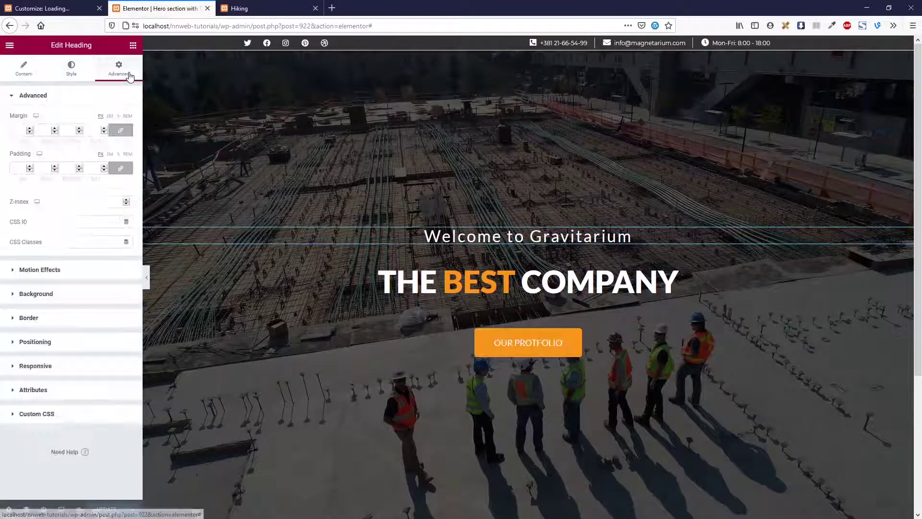
click(81, 272)
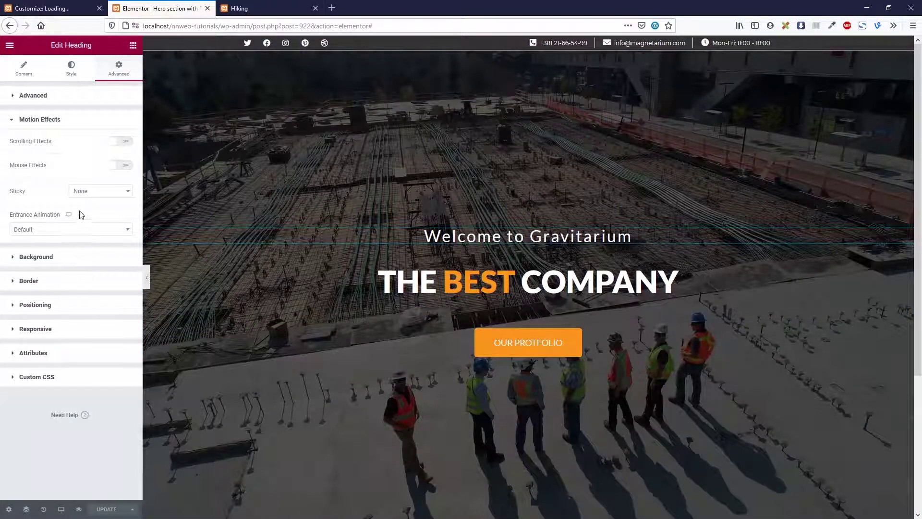
click(74, 230)
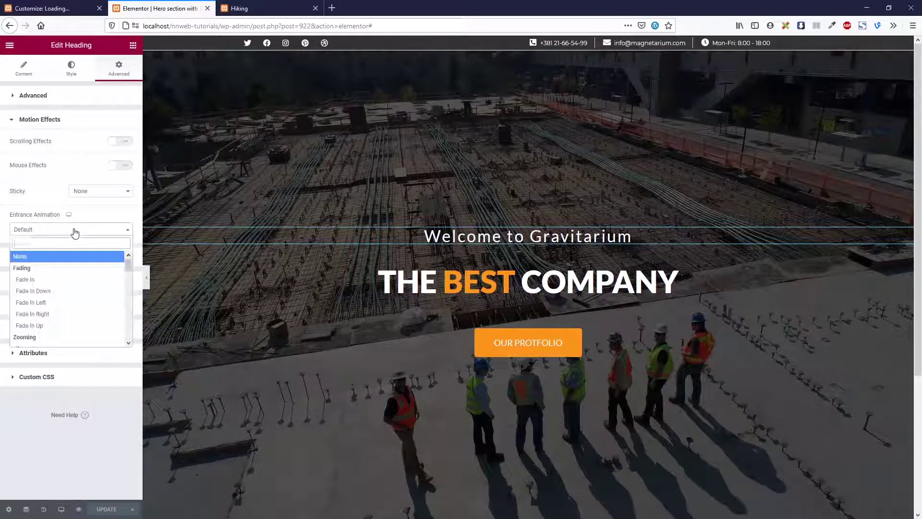
click(62, 296)
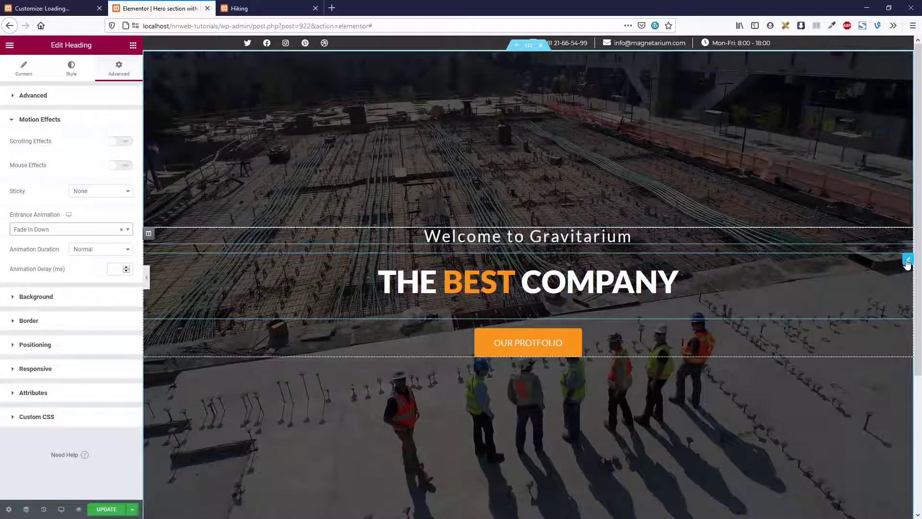
Give the THE BEST COMPANY text a Fade In Up entrance animation
click(908, 259)
click(119, 67)
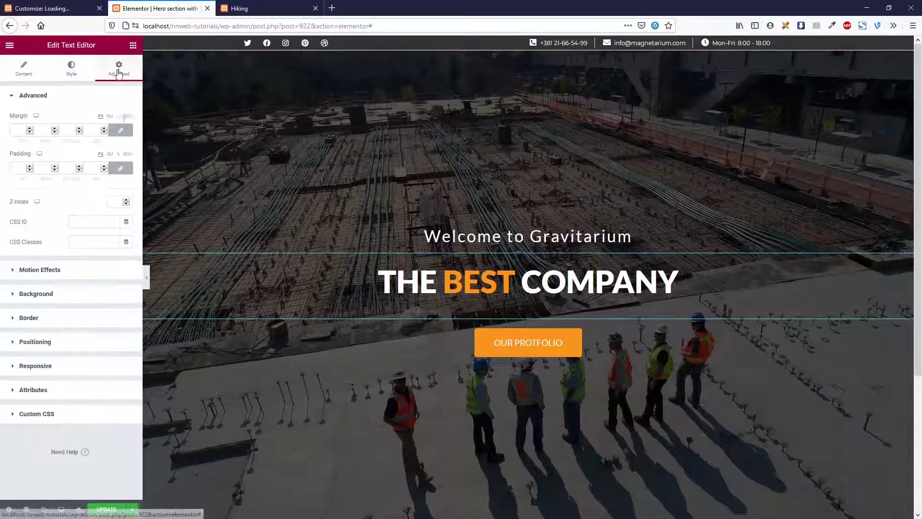
click(121, 277)
click(124, 231)
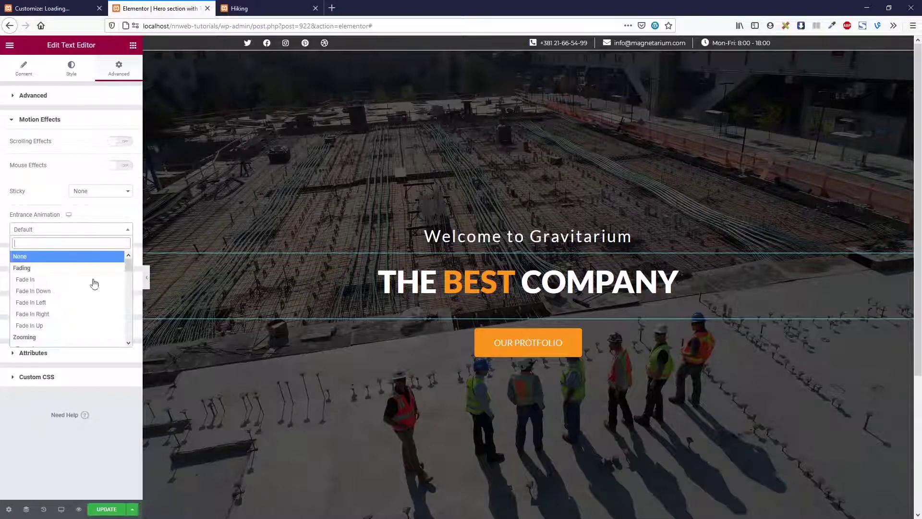
click(80, 326)
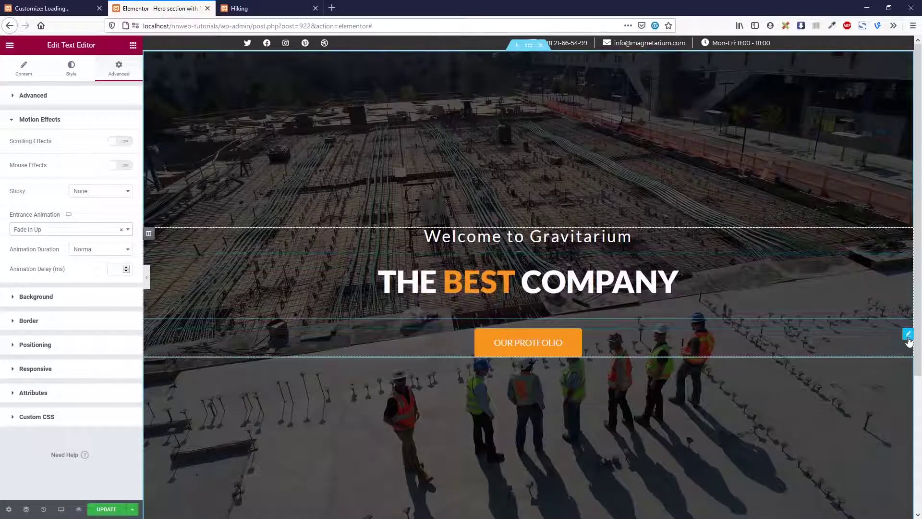
Give the Our Portfolio button a Fade In Up entrance and update the page
click(907, 342)
click(123, 73)
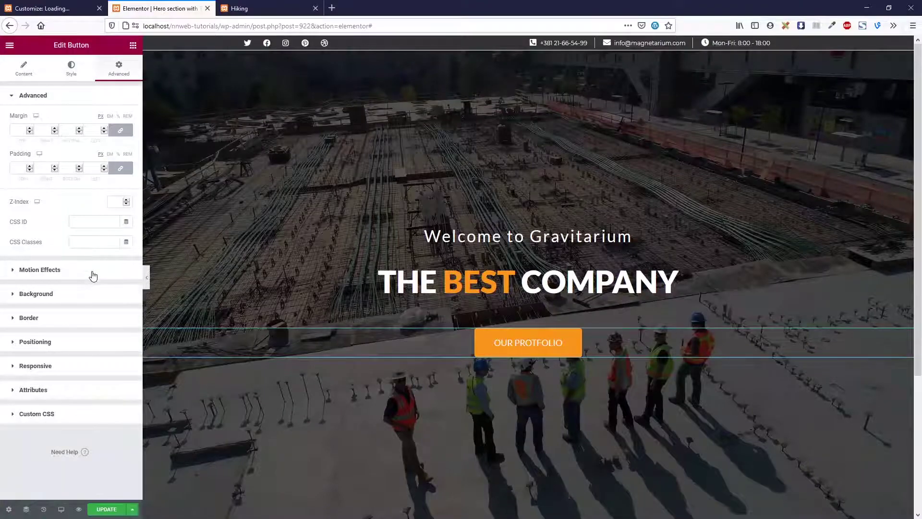
click(91, 230)
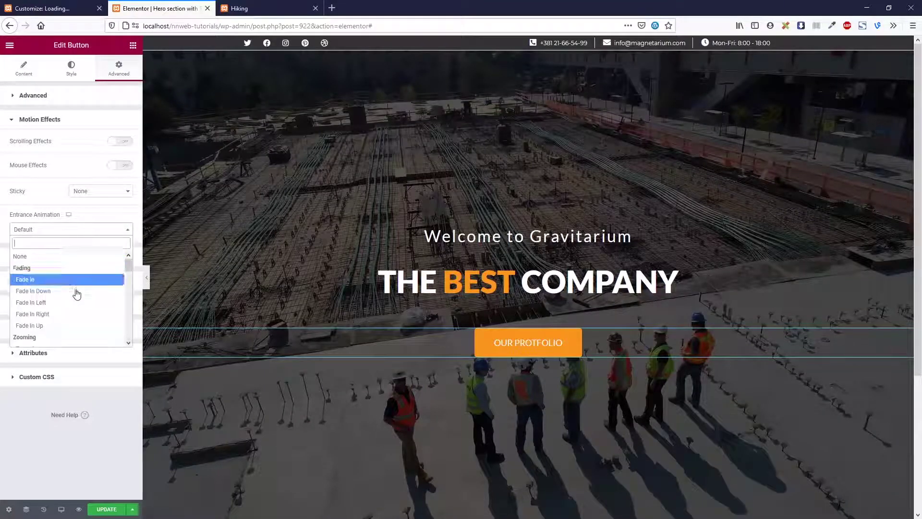
click(72, 326)
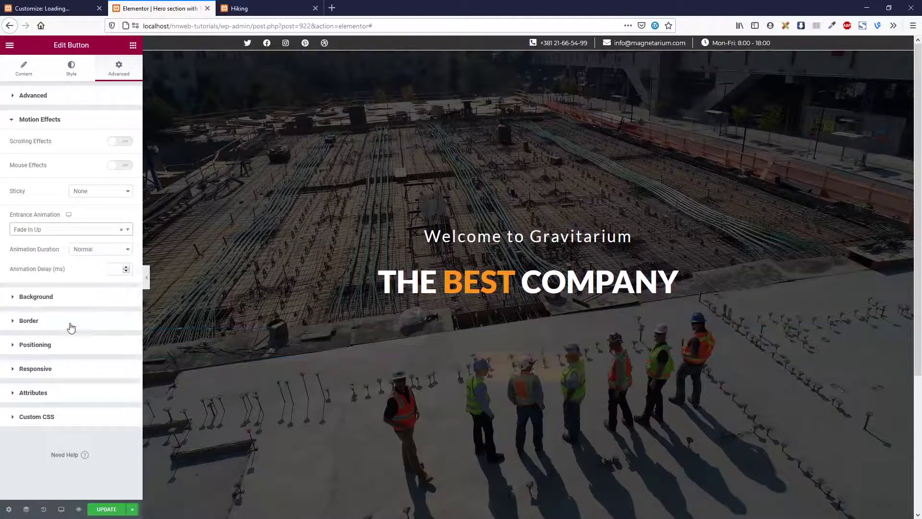
click(104, 509)
Reload the live Hiking page with F5 to watch the hero animations, then return to Elementor
click(67, 9)
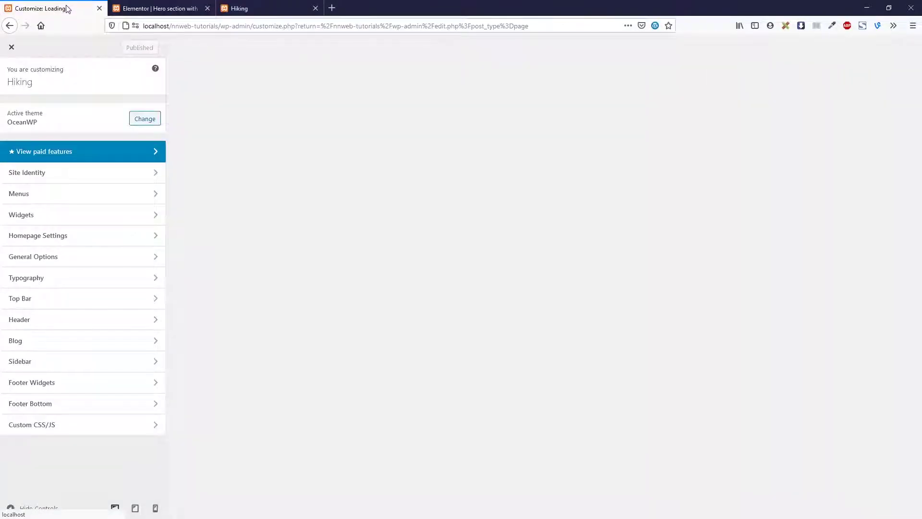
click(157, 15)
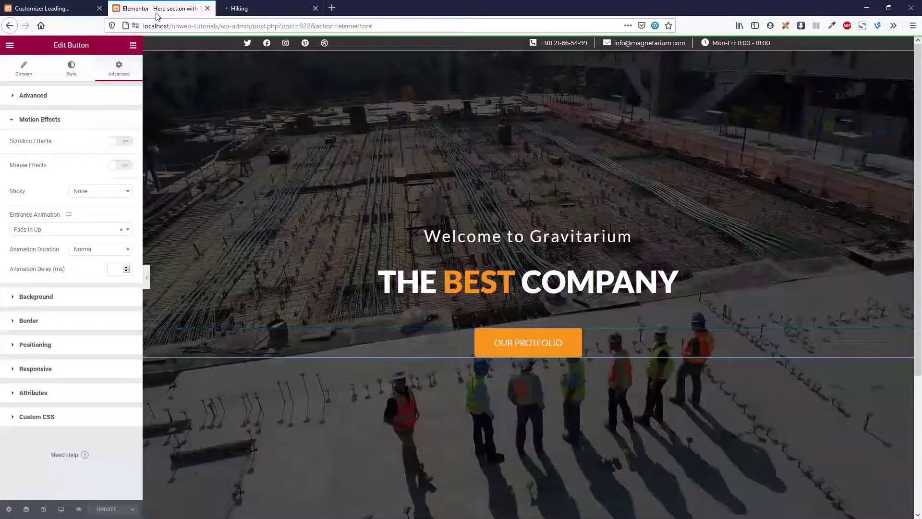
click(57, 8)
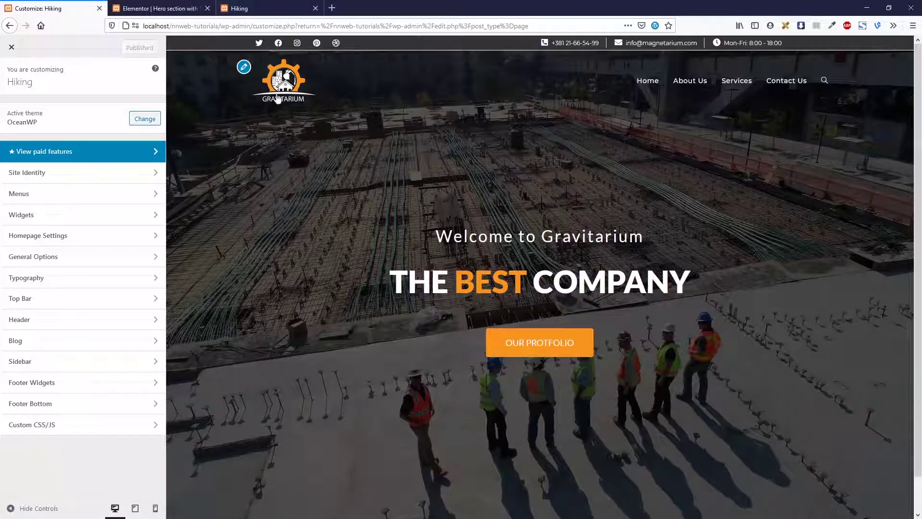
click(255, 8)
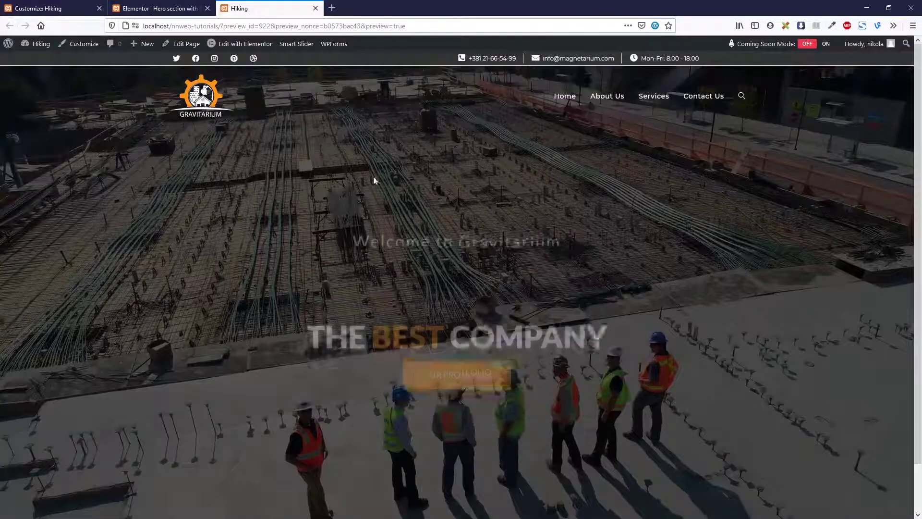
key(F5)
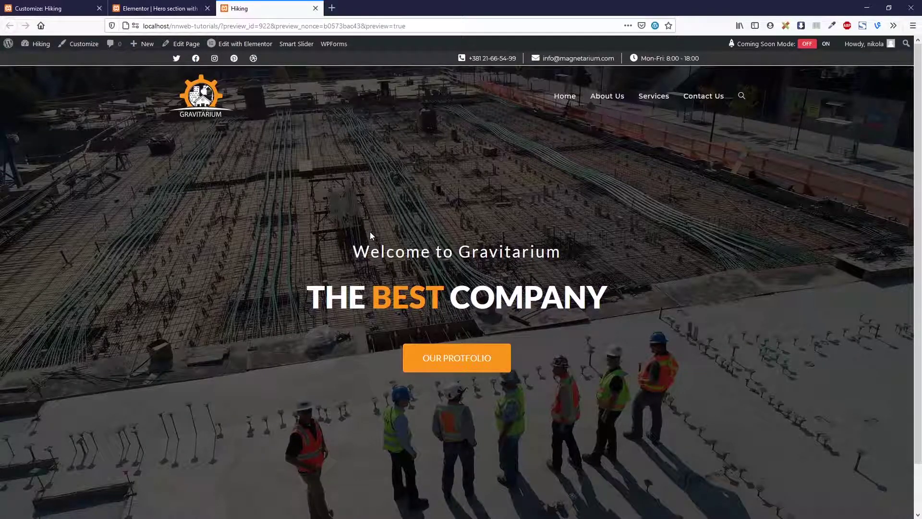
click(178, 13)
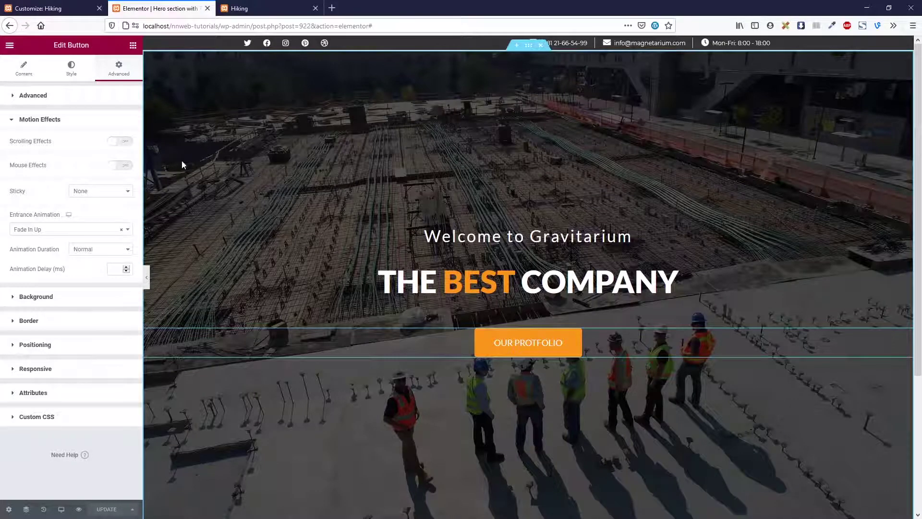
click(61, 509)
double_click(33, 466)
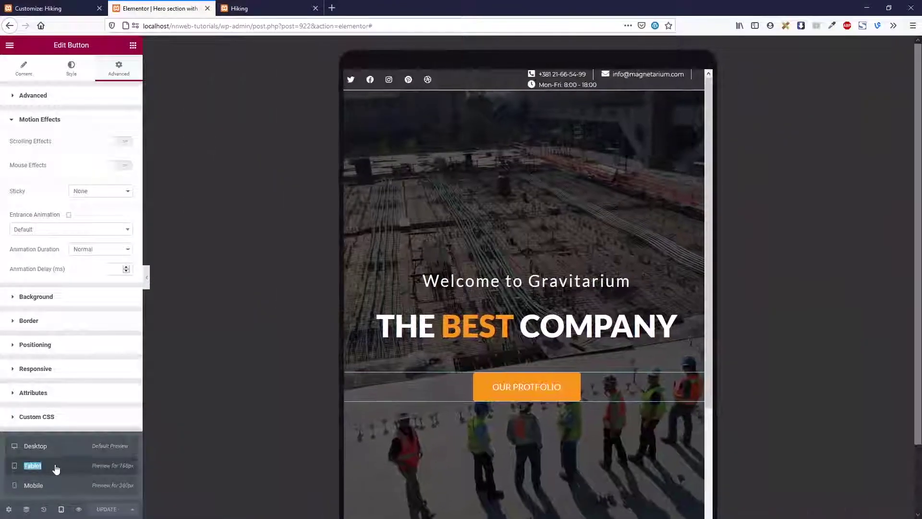
click(63, 485)
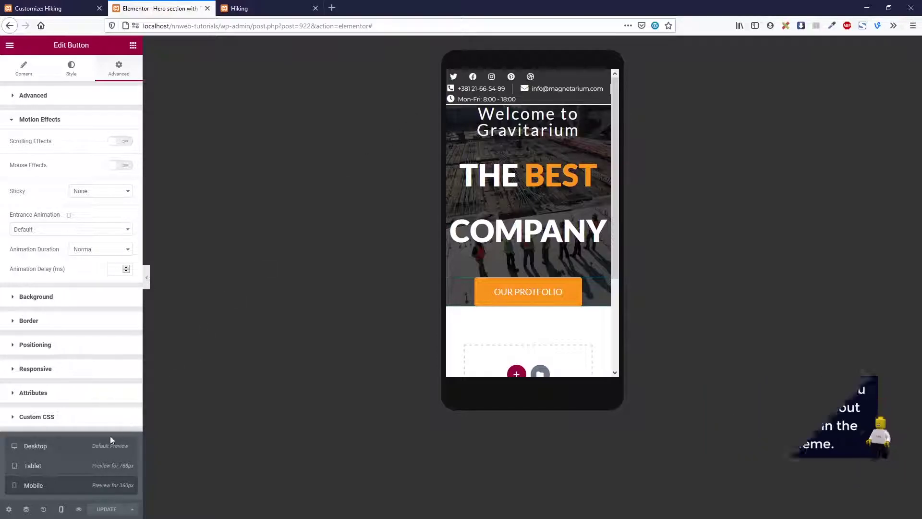
click(96, 448)
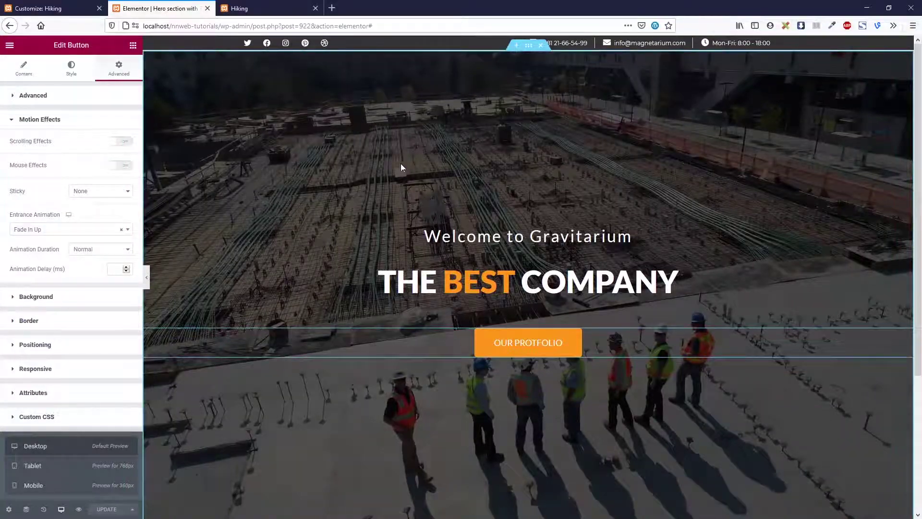
Switch to the live Hiking page to view the finished hero with Ctrl+Tab
key(ctrl+Tab)
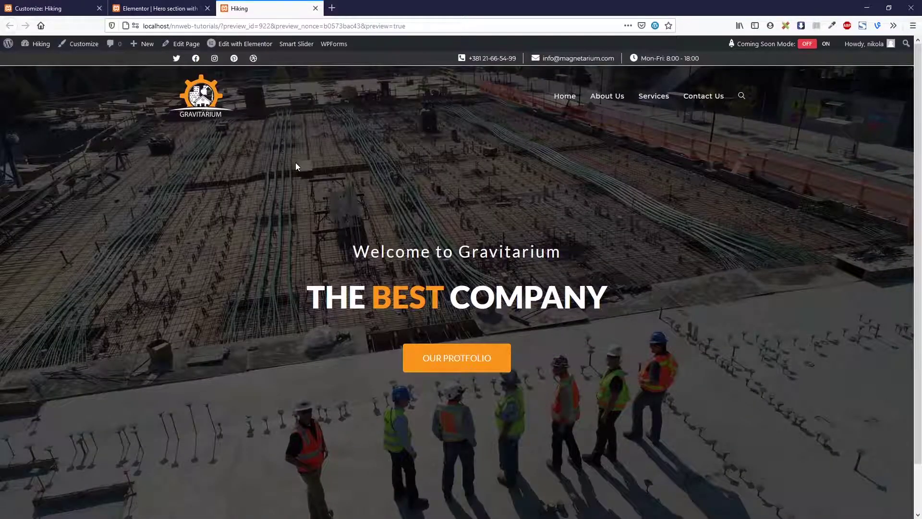